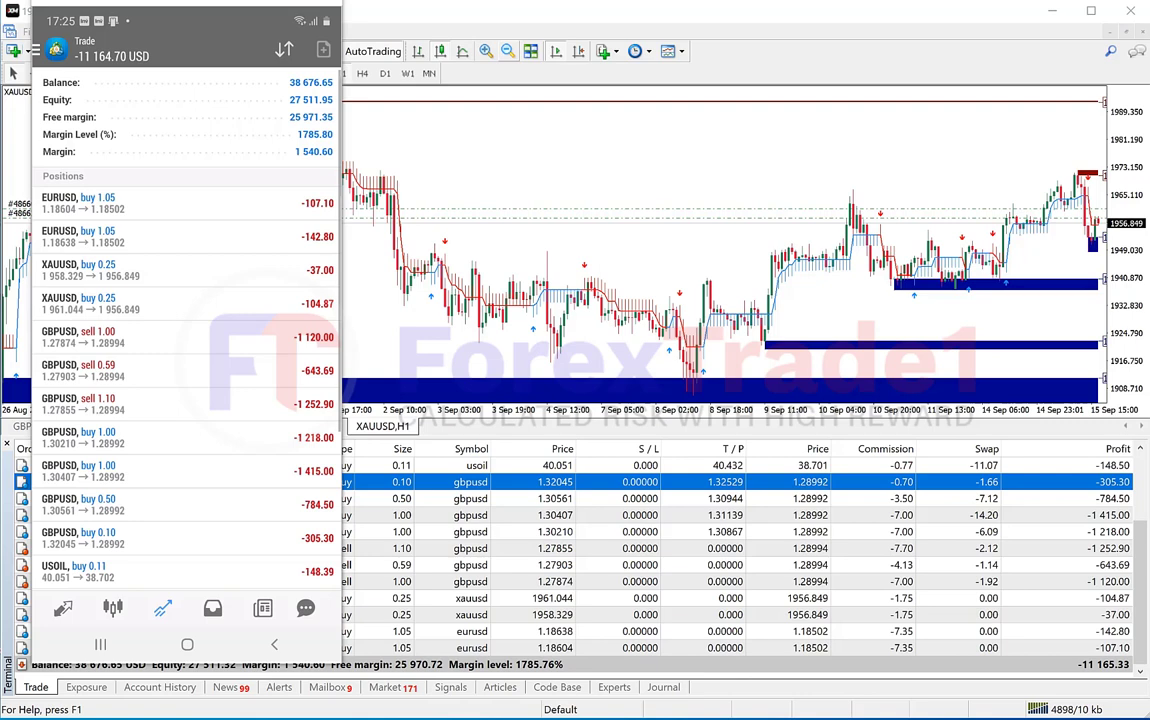
# Circle the sell arrow after the 10 Sep peak, the buy arrow beneath it and the two lower blue support zones on the XAUUSD chart.
pyautogui.moveTo(872, 199); pyautogui.dragTo(884, 186)
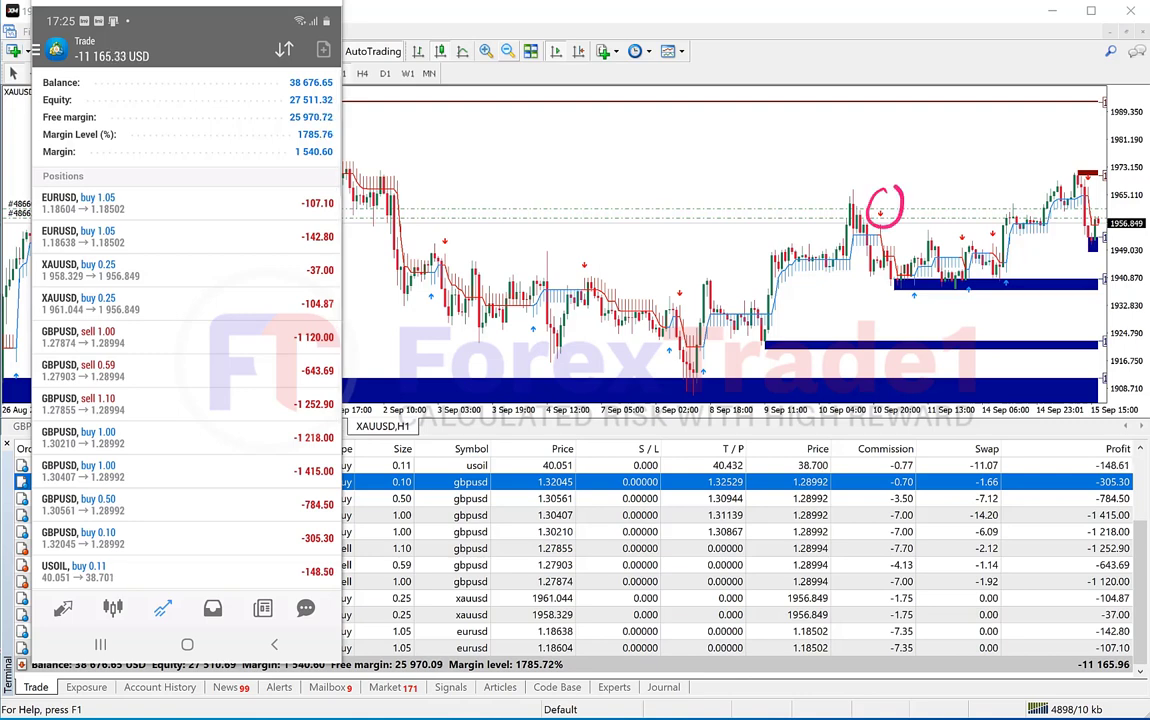
pyautogui.moveTo(929, 280)
pyautogui.mouseDown()
pyautogui.moveTo(903, 291)
pyautogui.moveTo(918, 278)
pyautogui.mouseUp()
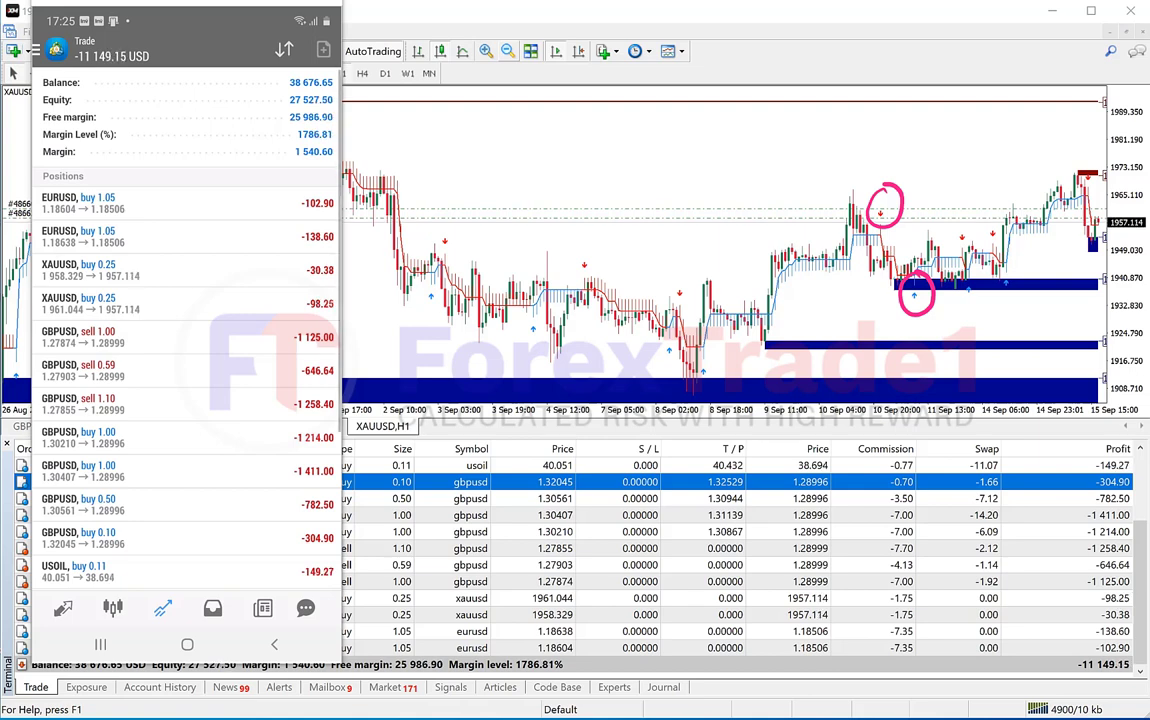
pyautogui.moveTo(776, 327)
pyautogui.mouseDown()
pyautogui.moveTo(753, 334)
pyautogui.moveTo(789, 322)
pyautogui.moveTo(765, 324)
pyautogui.mouseUp()
pyautogui.moveTo(817, 382); pyautogui.dragTo(852, 372)
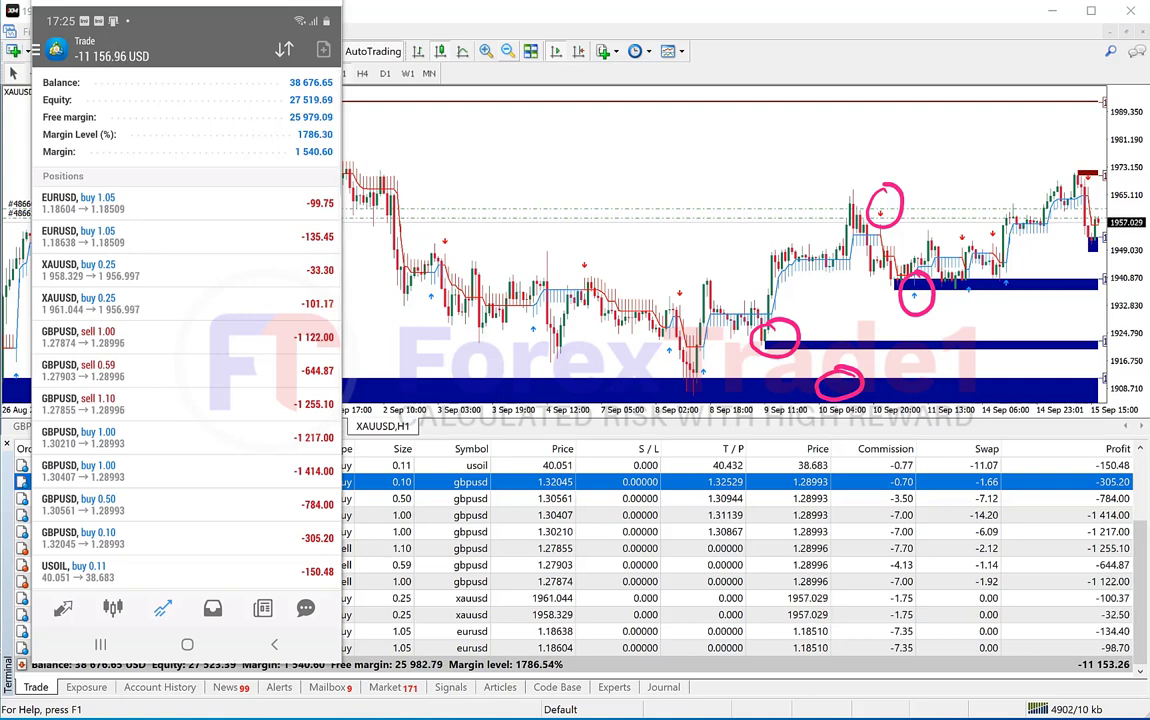
# Draw a short slanted mark across each of the three wide blue support zones on the XAUUSD chart.
pyautogui.moveTo(985, 338); pyautogui.dragTo(954, 358)
pyautogui.moveTo(1018, 298); pyautogui.dragTo(1044, 271)
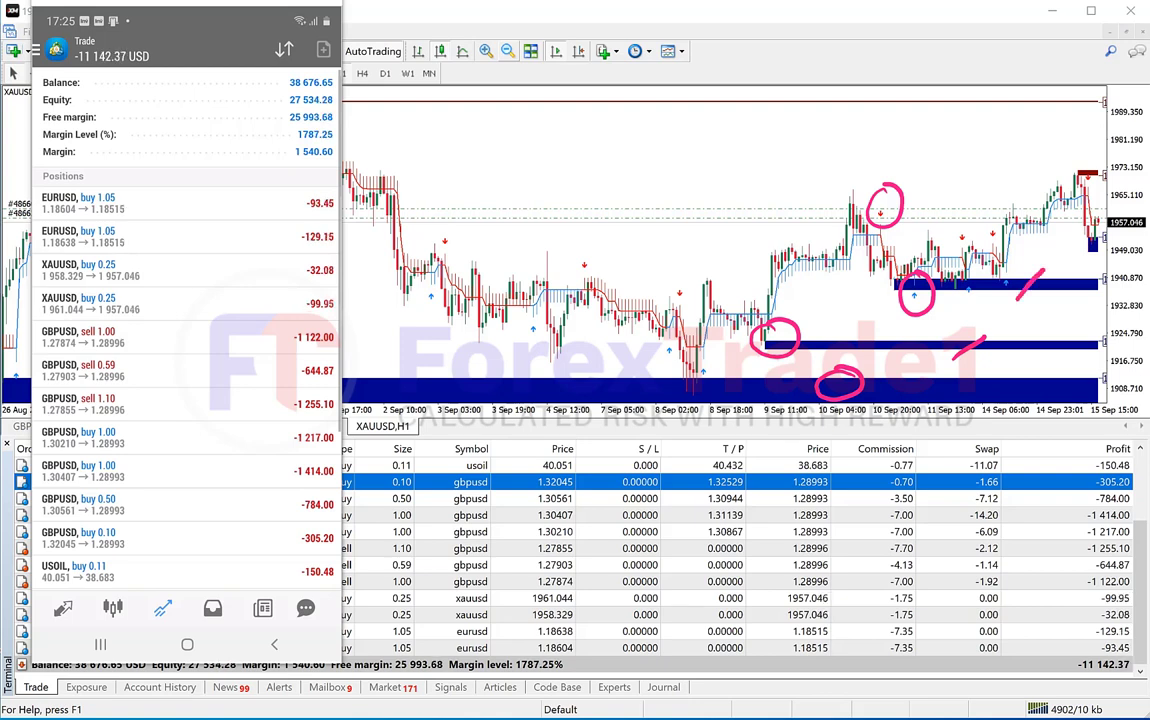
pyautogui.moveTo(950, 392); pyautogui.dragTo(978, 368)
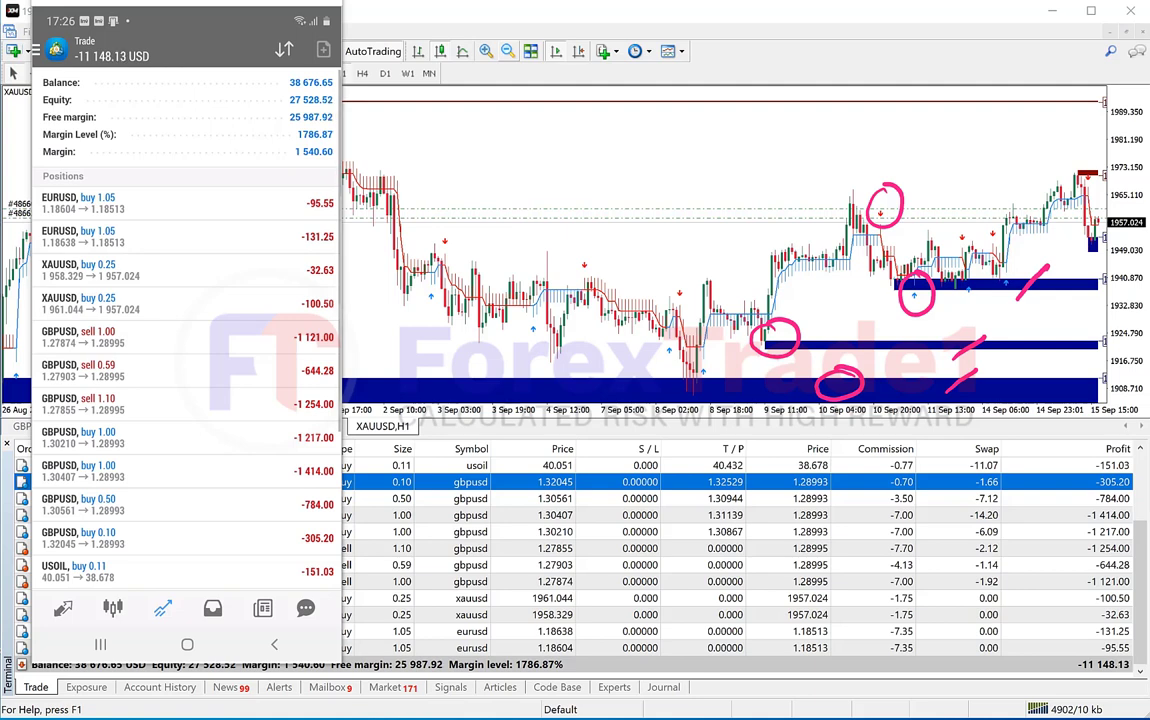
# Circle the 8 Sep low, the two earlier buy arrows and the red resistance zone at the latest high.
pyautogui.moveTo(663, 378); pyautogui.dragTo(704, 337)
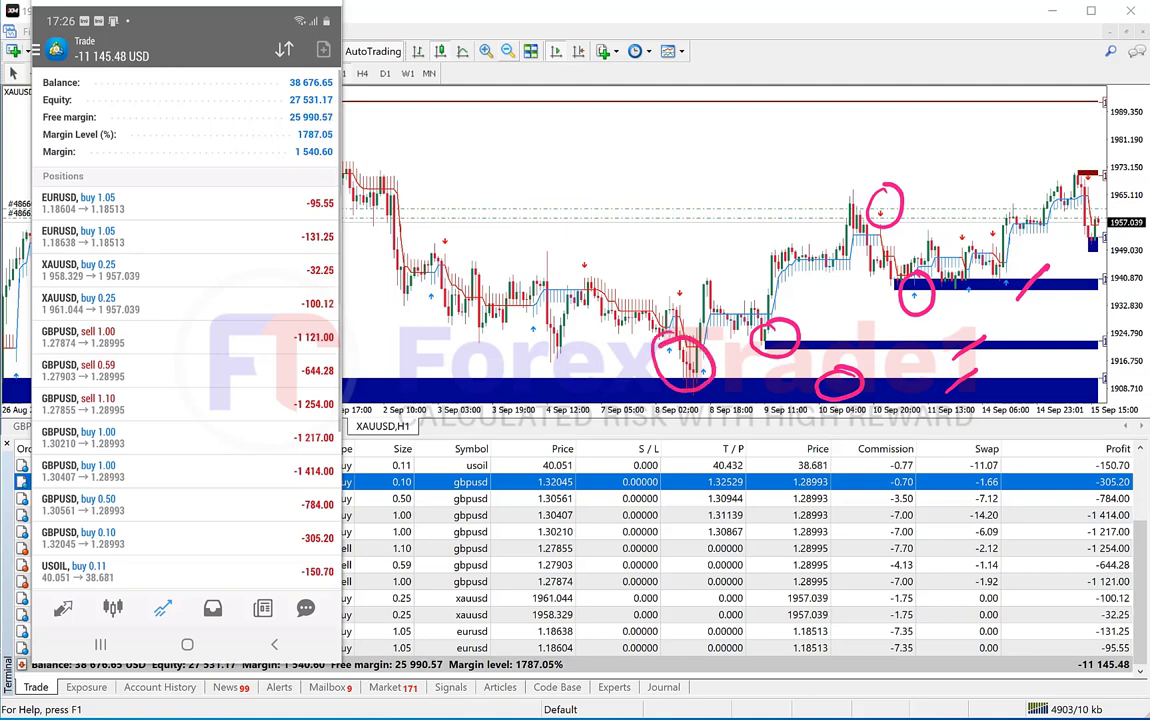
pyautogui.moveTo(550, 318); pyautogui.dragTo(545, 308)
pyautogui.moveTo(417, 288); pyautogui.dragTo(431, 278)
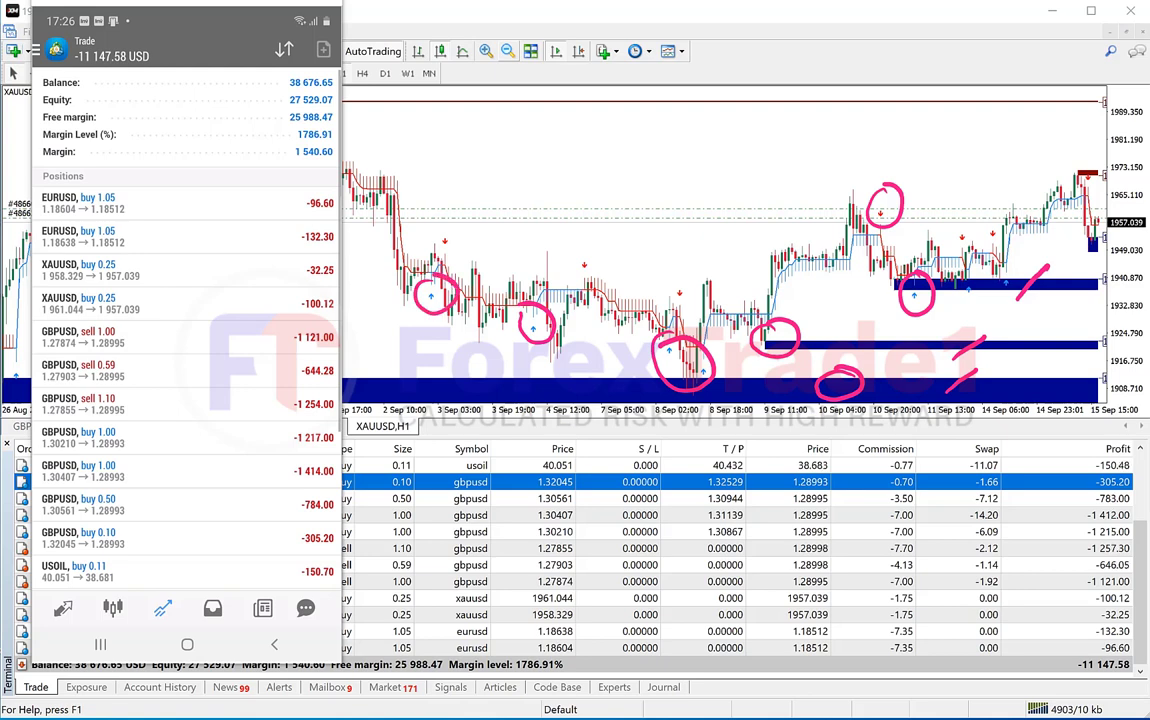
pyautogui.moveTo(1091, 158)
pyautogui.mouseDown()
pyautogui.moveTo(1073, 155)
pyautogui.moveTo(1101, 190)
pyautogui.moveTo(1076, 146)
pyautogui.mouseUp()
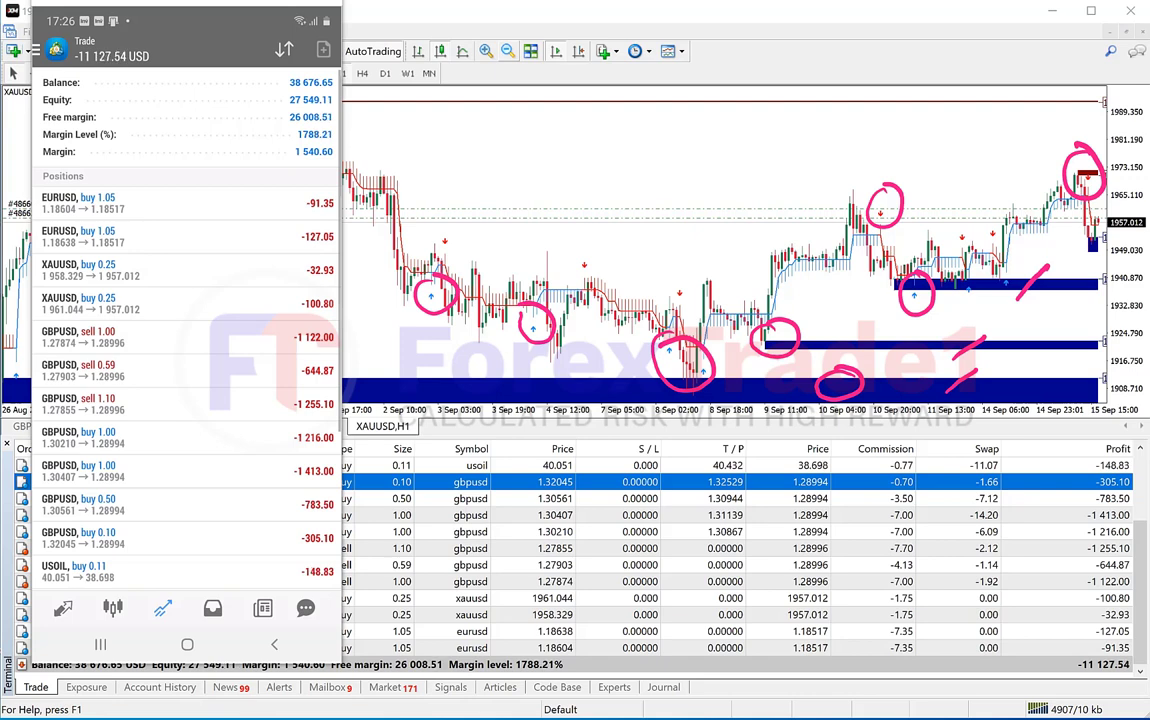
# In the phone's positions list, circle and underline the USDCHF position and bracket the GBPUSD and USOIL positions.
pyautogui.scroll(-2, 187, 330)
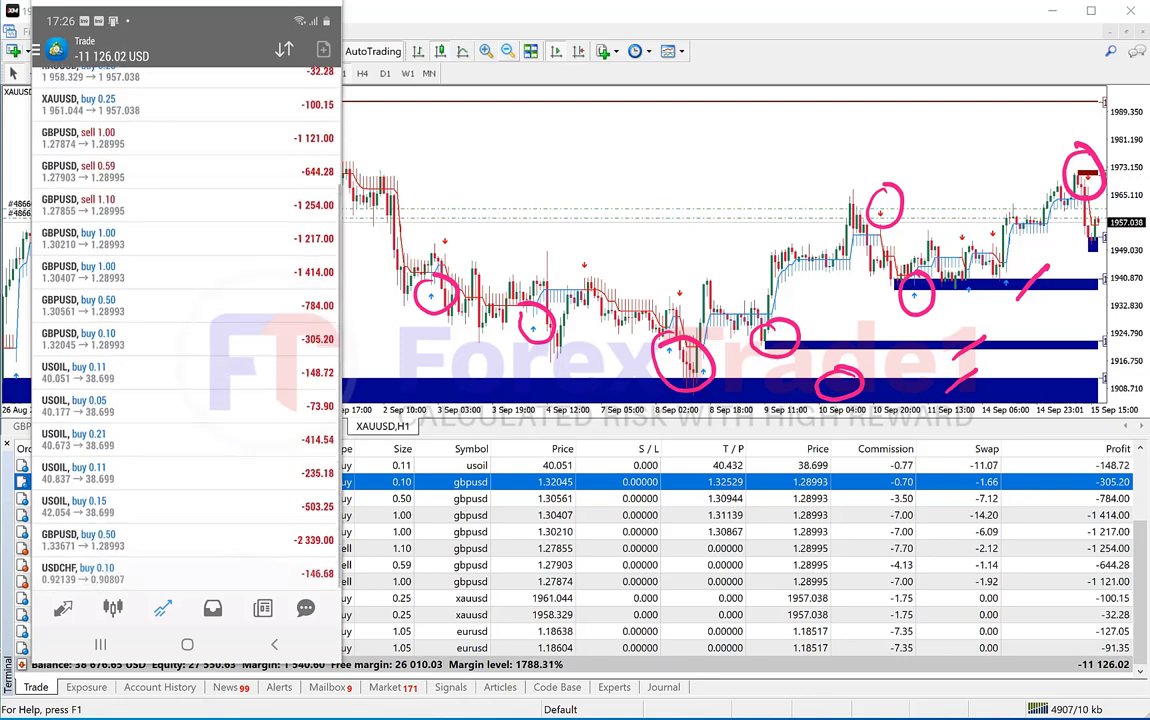
pyautogui.scroll(5, 186, 330)
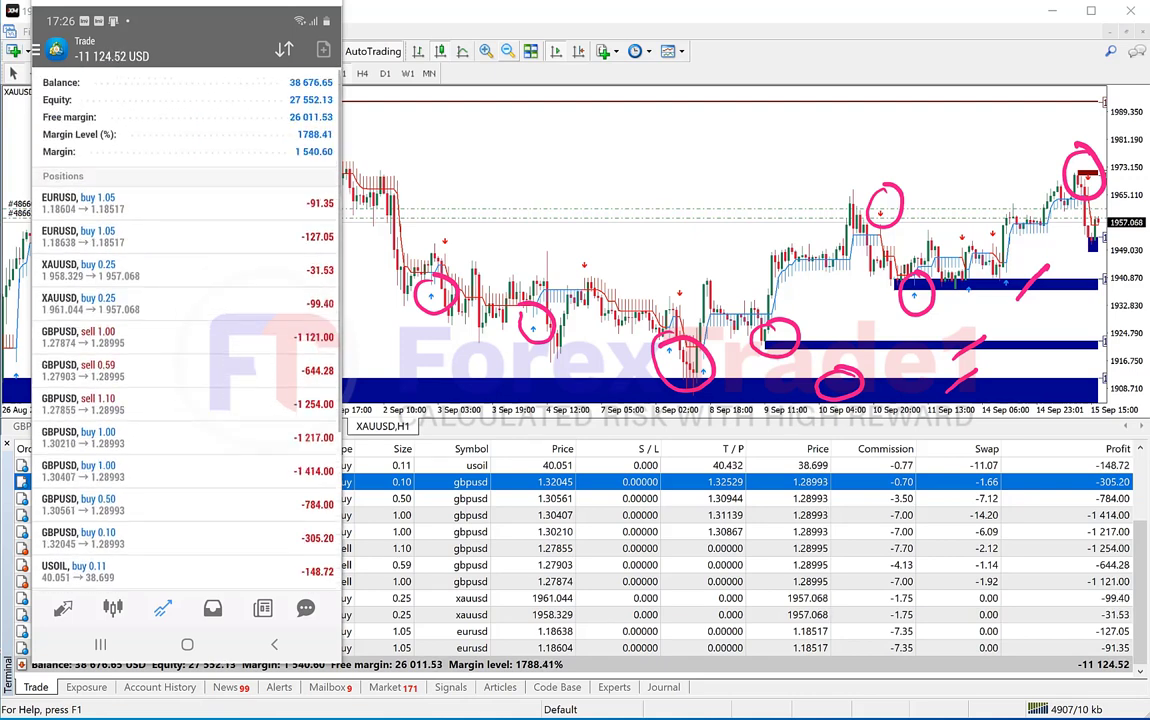
pyautogui.scroll(-5, 186, 330)
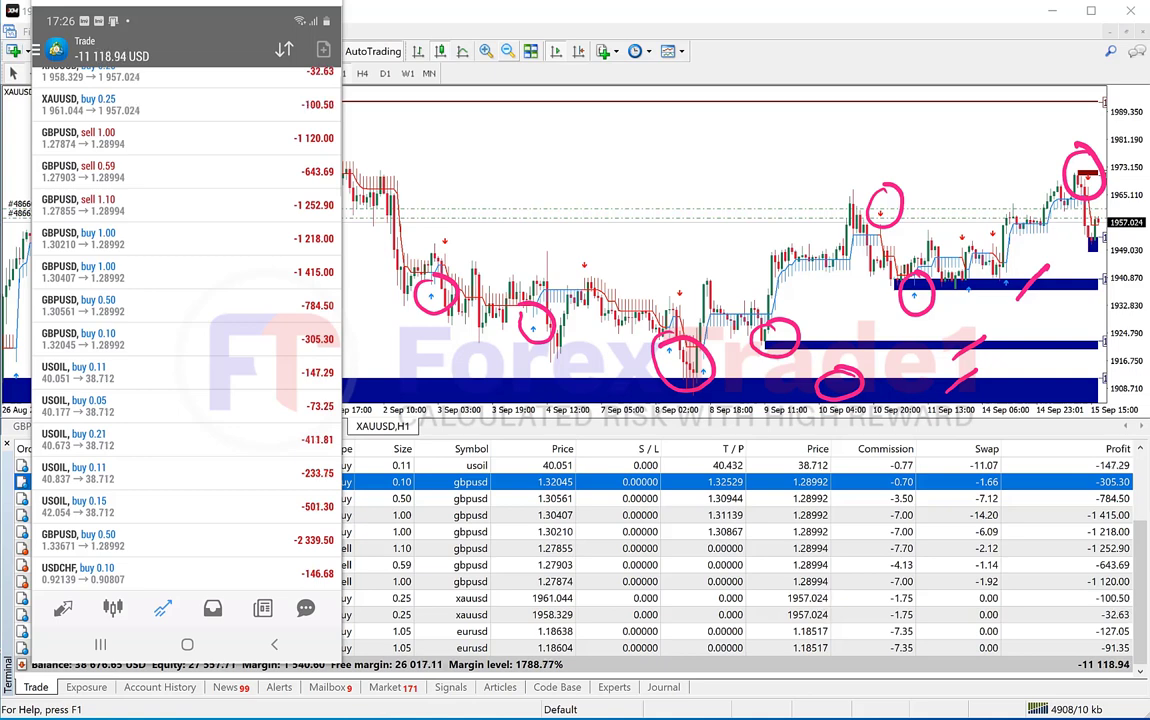
pyautogui.moveTo(36, 550)
pyautogui.mouseDown()
pyautogui.moveTo(79, 554)
pyautogui.moveTo(42, 549)
pyautogui.mouseUp()
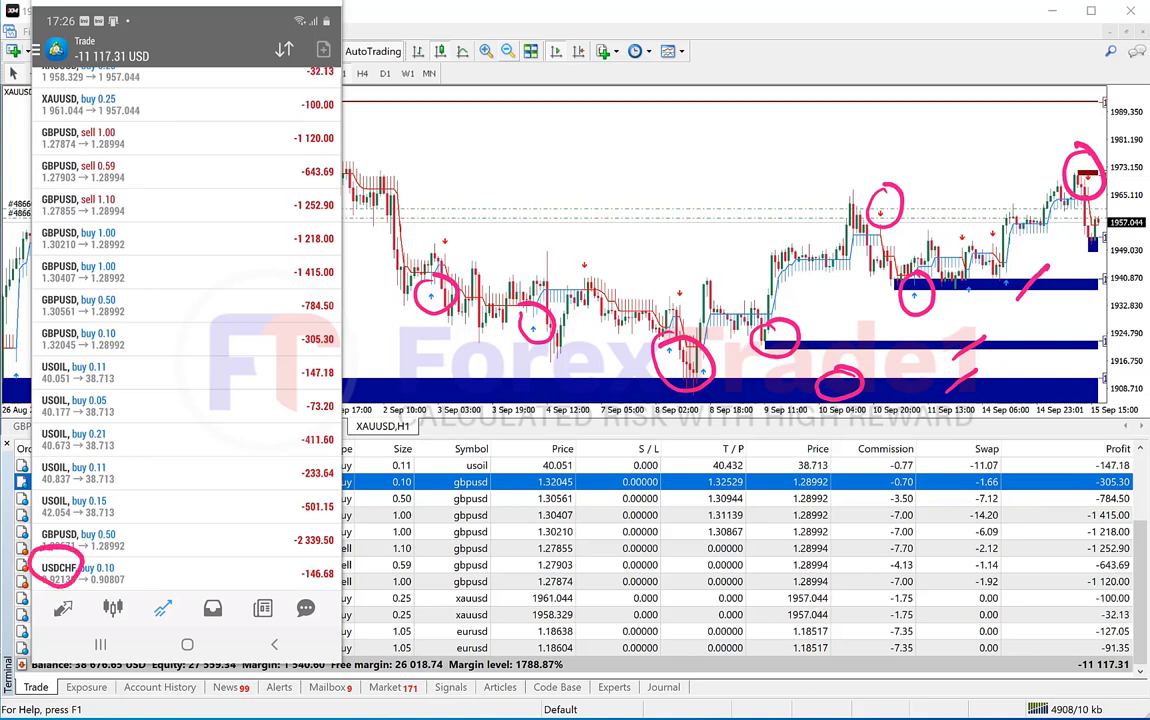
pyautogui.moveTo(82, 590); pyautogui.dragTo(127, 583)
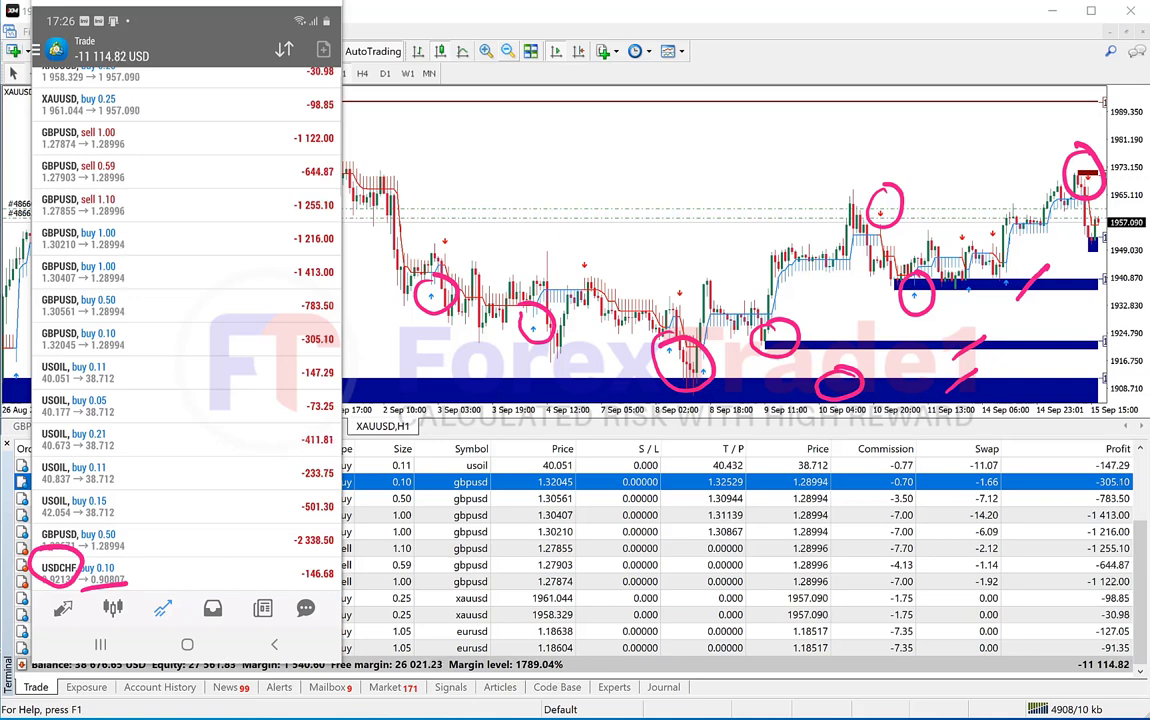
pyautogui.moveTo(140, 150)
pyautogui.mouseDown()
pyautogui.moveTo(140, 286)
pyautogui.moveTo(118, 345)
pyautogui.mouseUp()
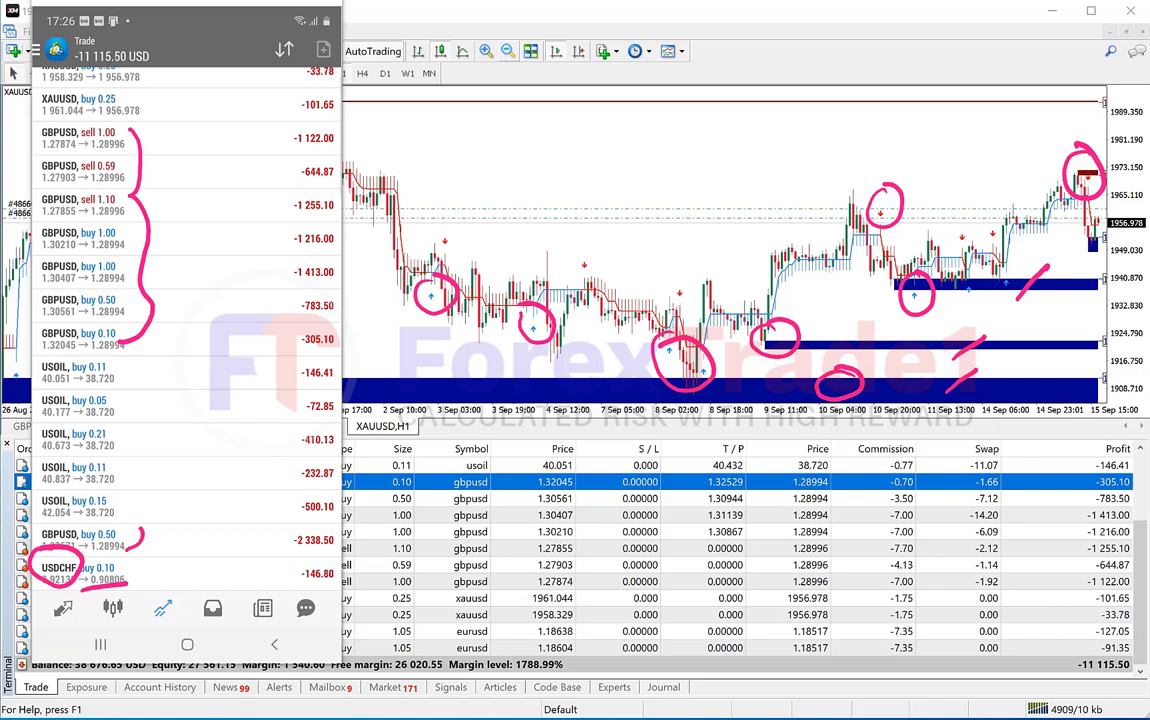
pyautogui.moveTo(141, 529)
pyautogui.mouseDown()
pyautogui.moveTo(118, 524)
pyautogui.moveTo(130, 480)
pyautogui.moveTo(122, 352)
pyautogui.mouseUp()
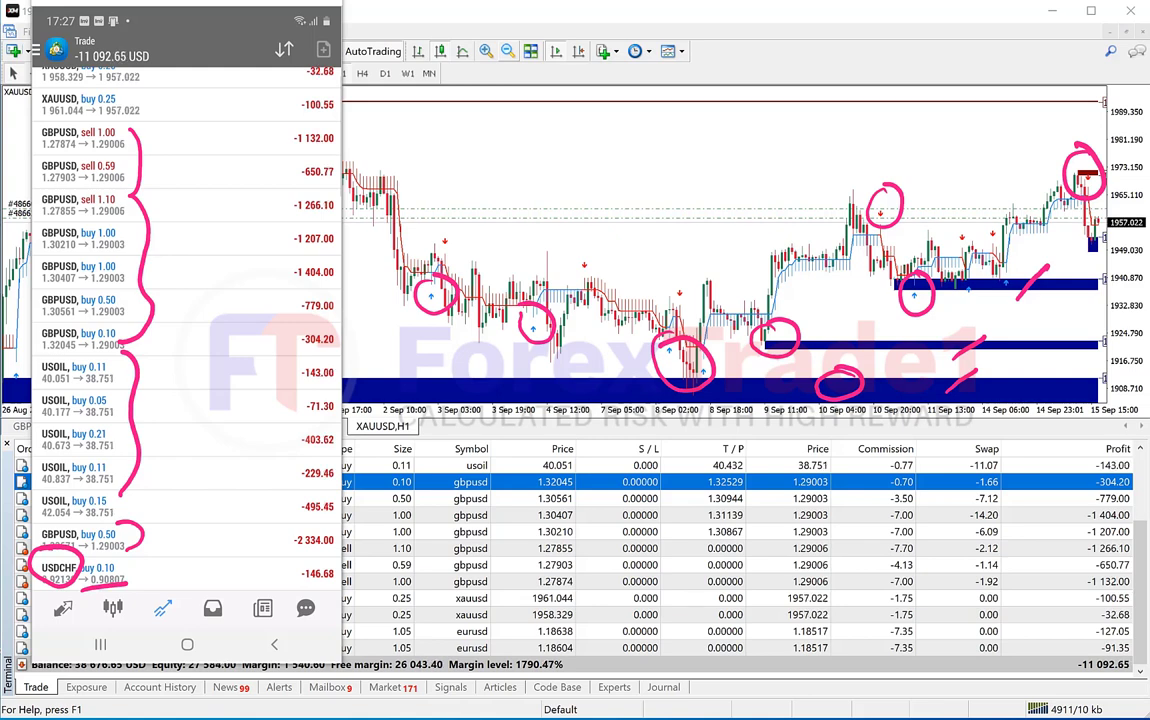
# Put away the mirrored phone window and switch to the client trade analysis workbook in Excel.
pyautogui.hotkey('alt', 'Tab')
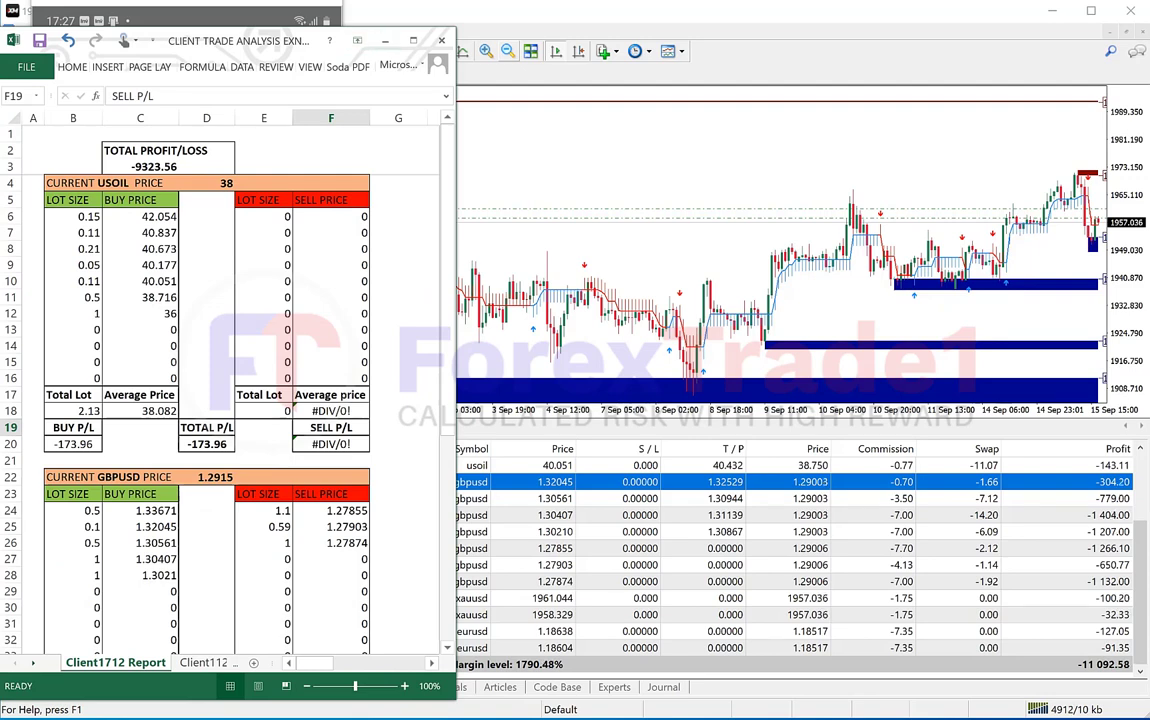
pyautogui.click(804, 718)
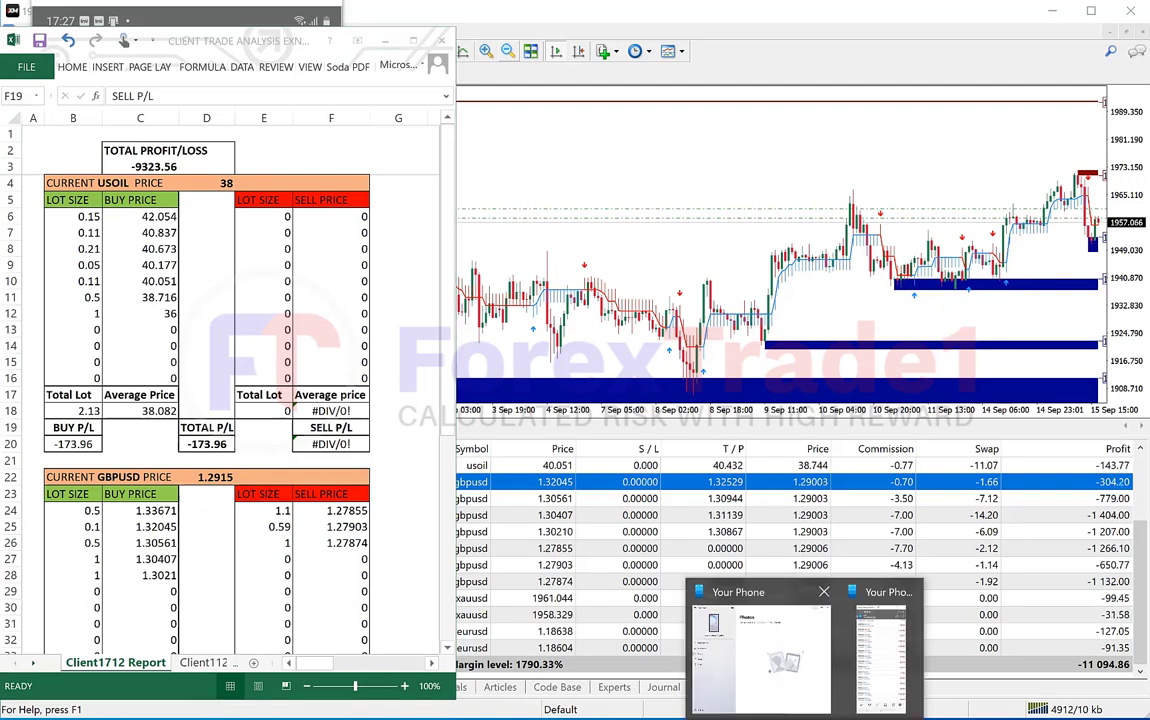
pyautogui.hotkey('alt', 'Tab')
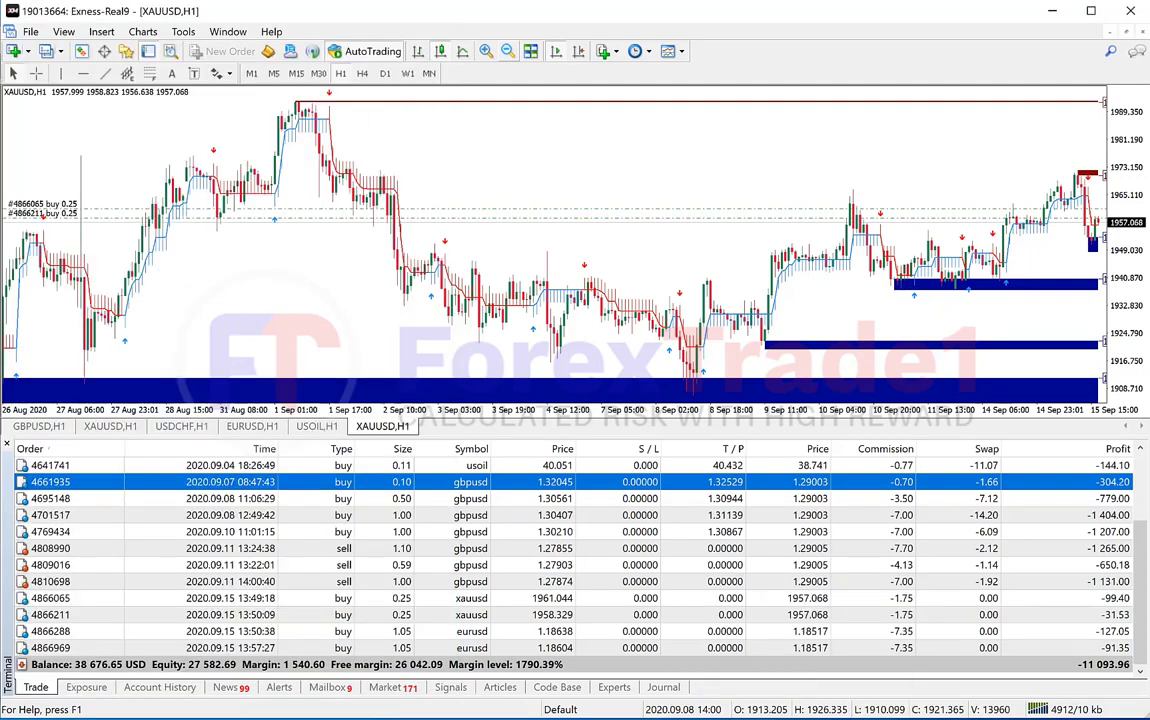
pyautogui.hotkey('alt', 'Tab')
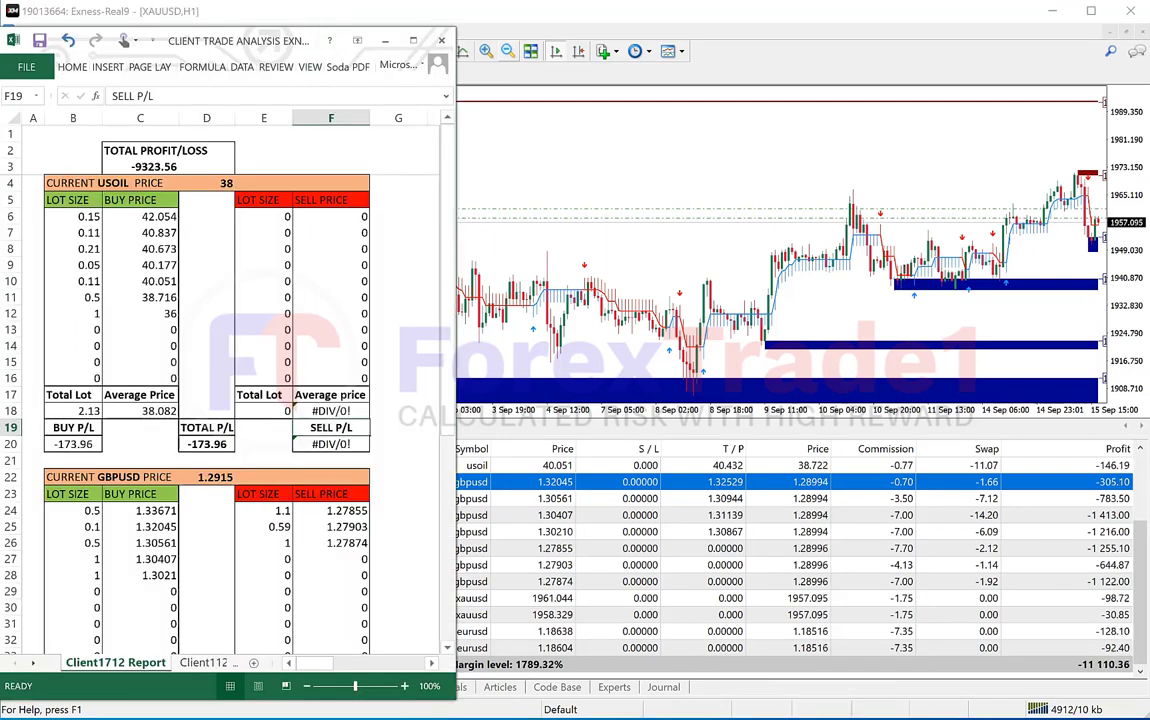
# Move the workbook window so that the trading terminal's chart selectors and order list are uncovered.
pyautogui.click(399, 151)
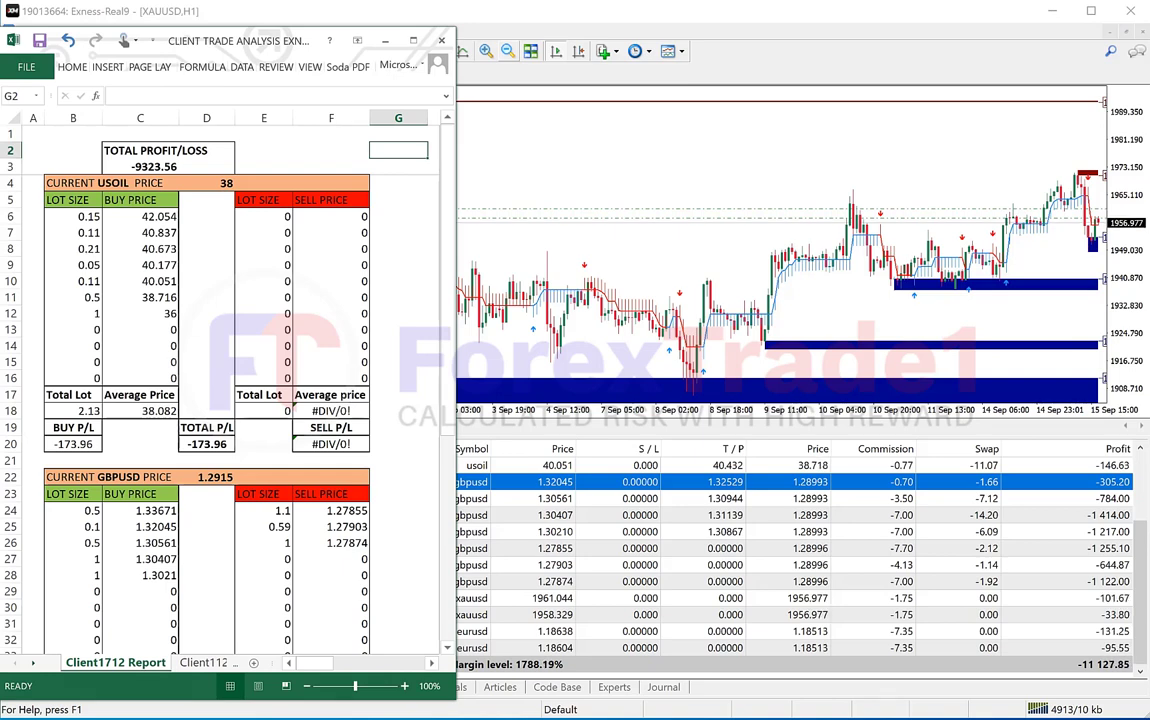
pyautogui.click(331, 134)
pyautogui.click(520, 220)
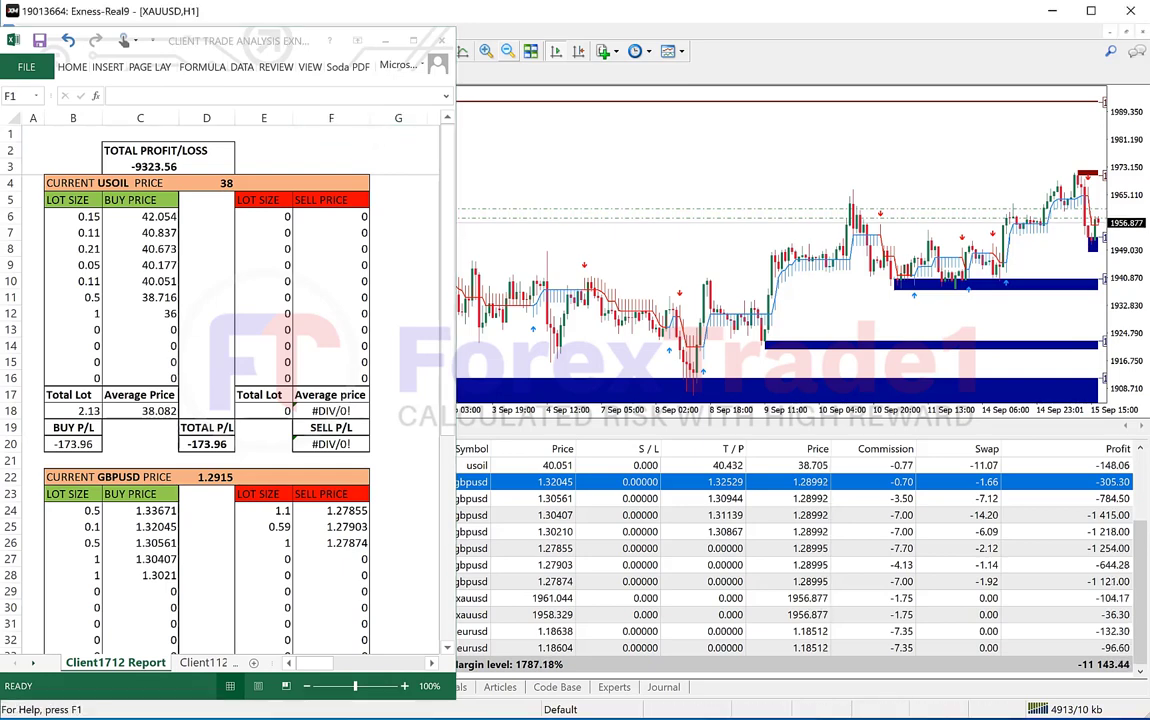
pyautogui.moveTo(282, 36); pyautogui.dragTo(510, 40)
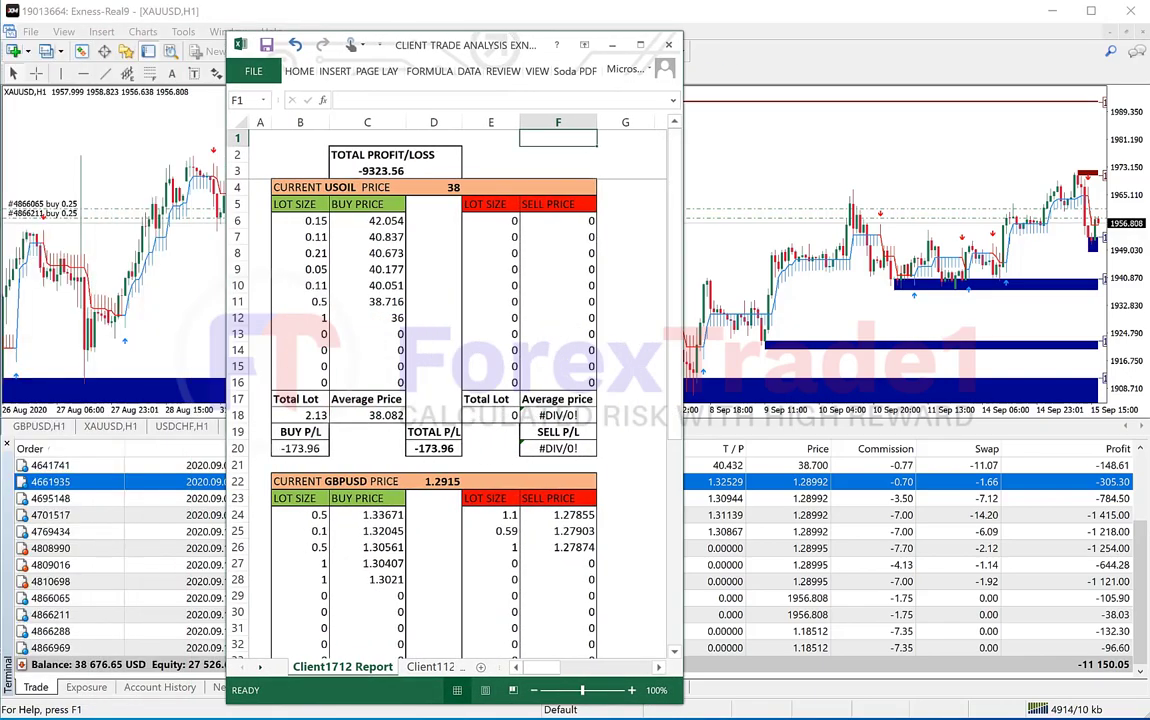
pyautogui.moveTo(370, 44); pyautogui.dragTo(647, 31)
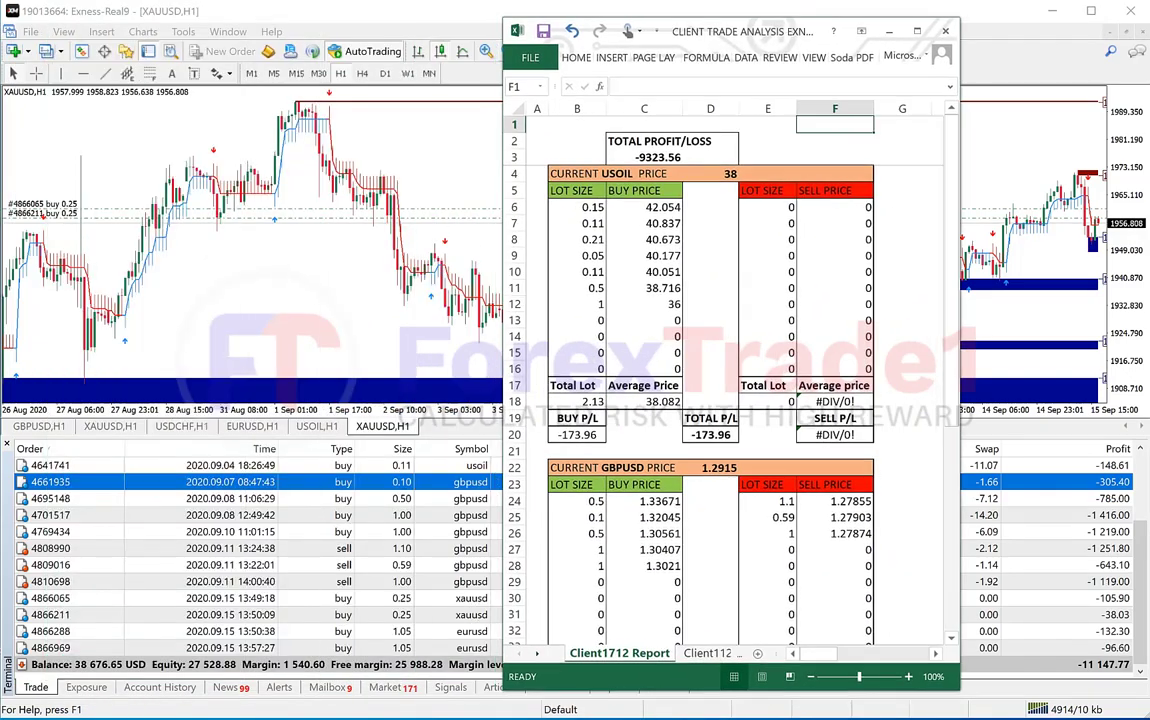
# Look through the open symbol charts in the trading terminal, from USOIL round to XAUUSD.
pyautogui.click(316, 426)
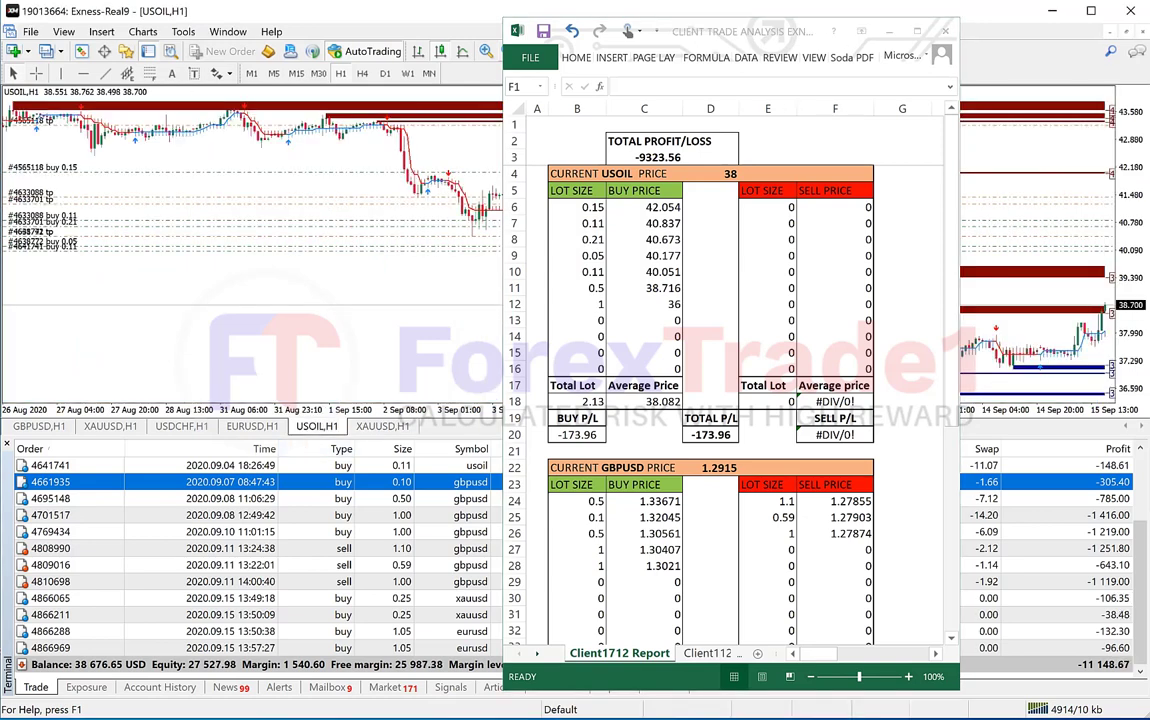
pyautogui.hotkey('ctrl', 'Tab')
pyautogui.hotkey('ctrl', 'Tab')
pyautogui.hotkey('ctrl', 'Tab')
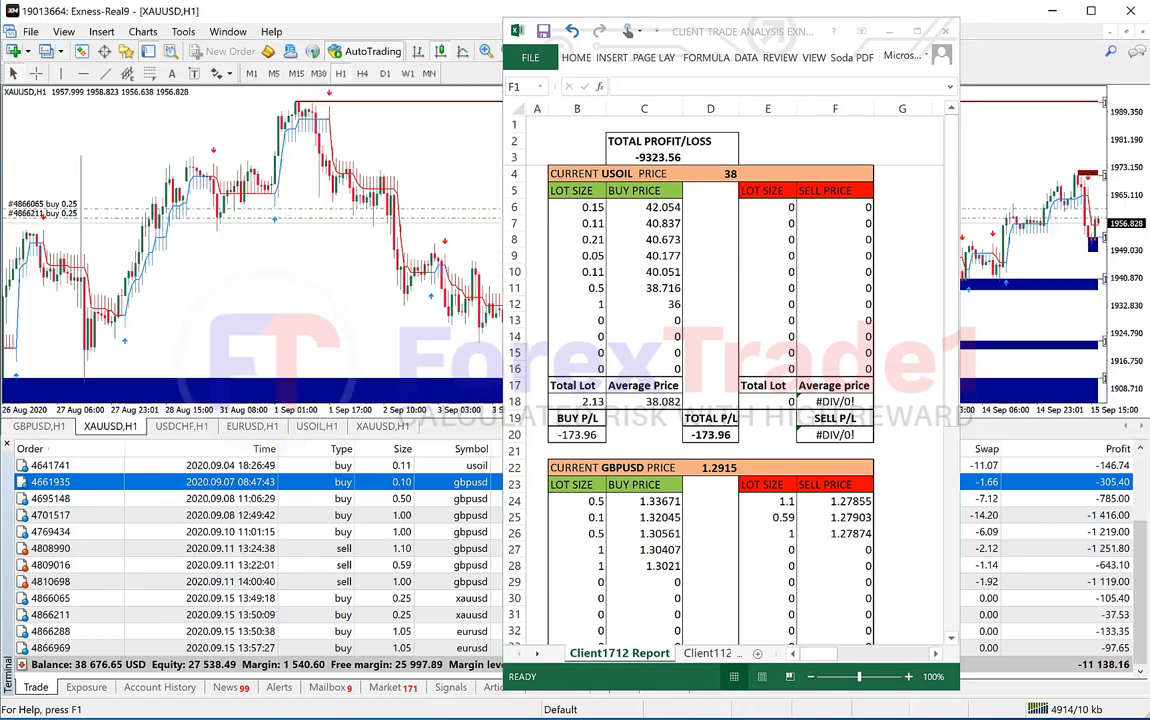
pyautogui.hotkey('ctrl', 'Tab')
pyautogui.hotkey('ctrl', 'Tab')
pyautogui.hotkey('ctrl', 'Tab')
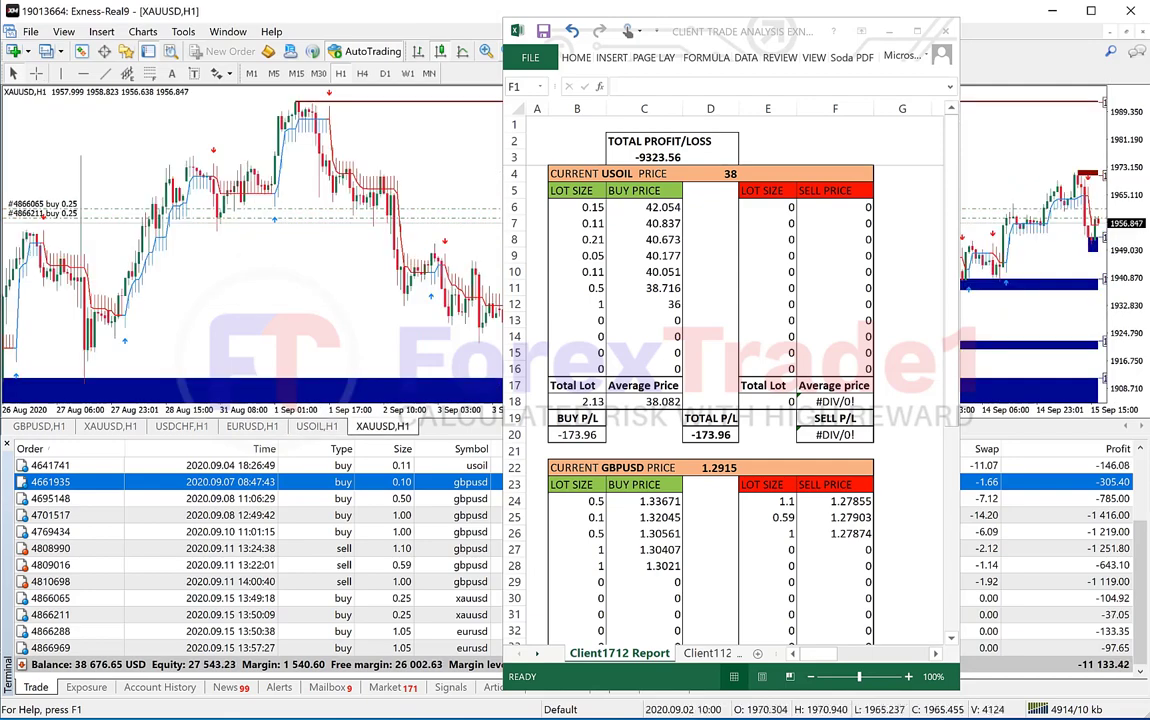
# Move the workbook window over the older part of the chart, leaving the recent candles uncovered.
pyautogui.hotkey('alt', 'Tab')
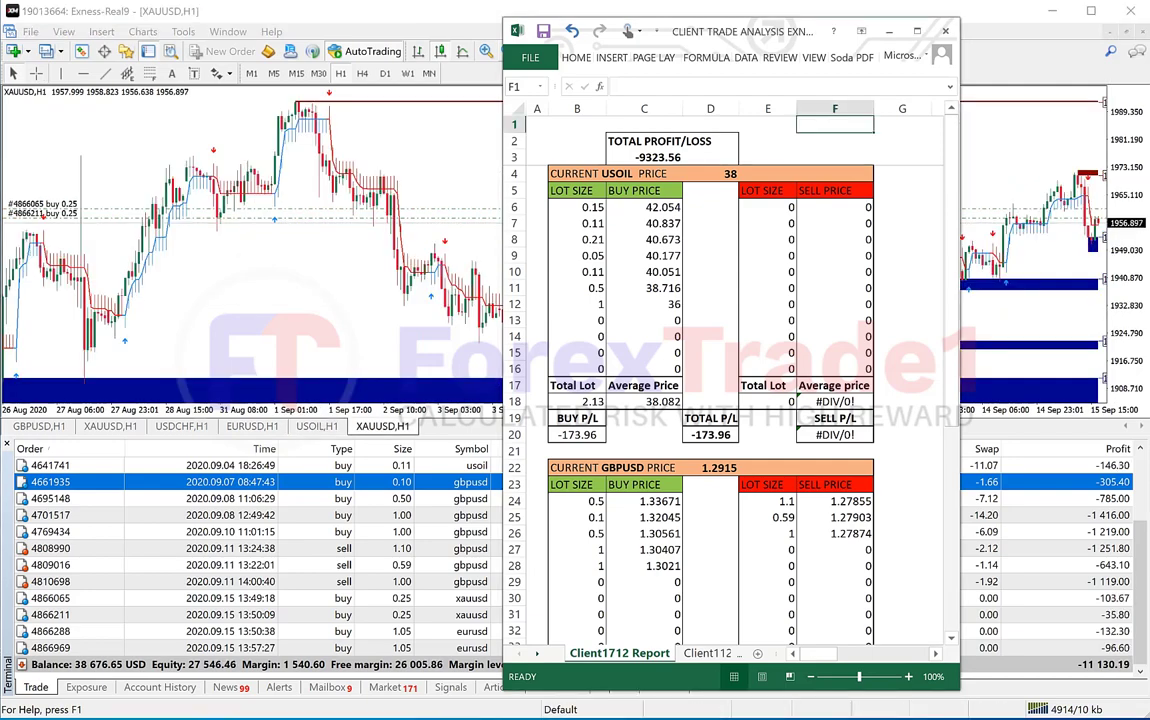
pyautogui.moveTo(689, 30); pyautogui.dragTo(191, 46)
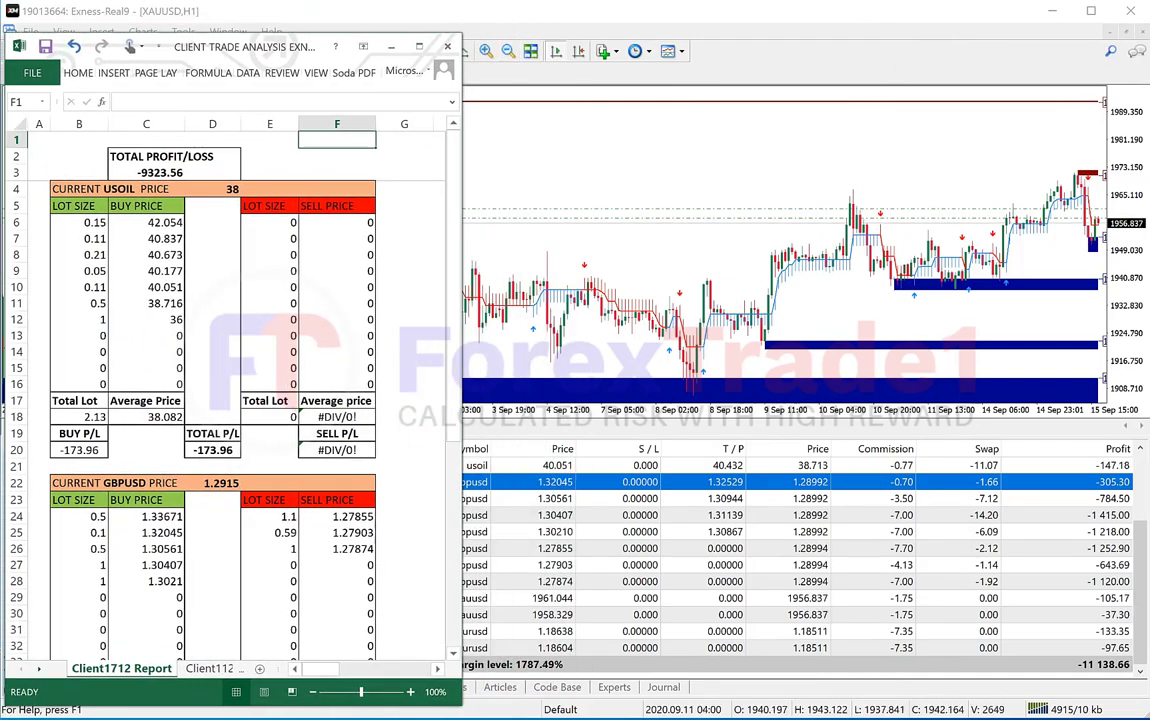
# Show the USOIL chart beside the workbook and circle the current USOIL price on both.
pyautogui.click(818, 250)
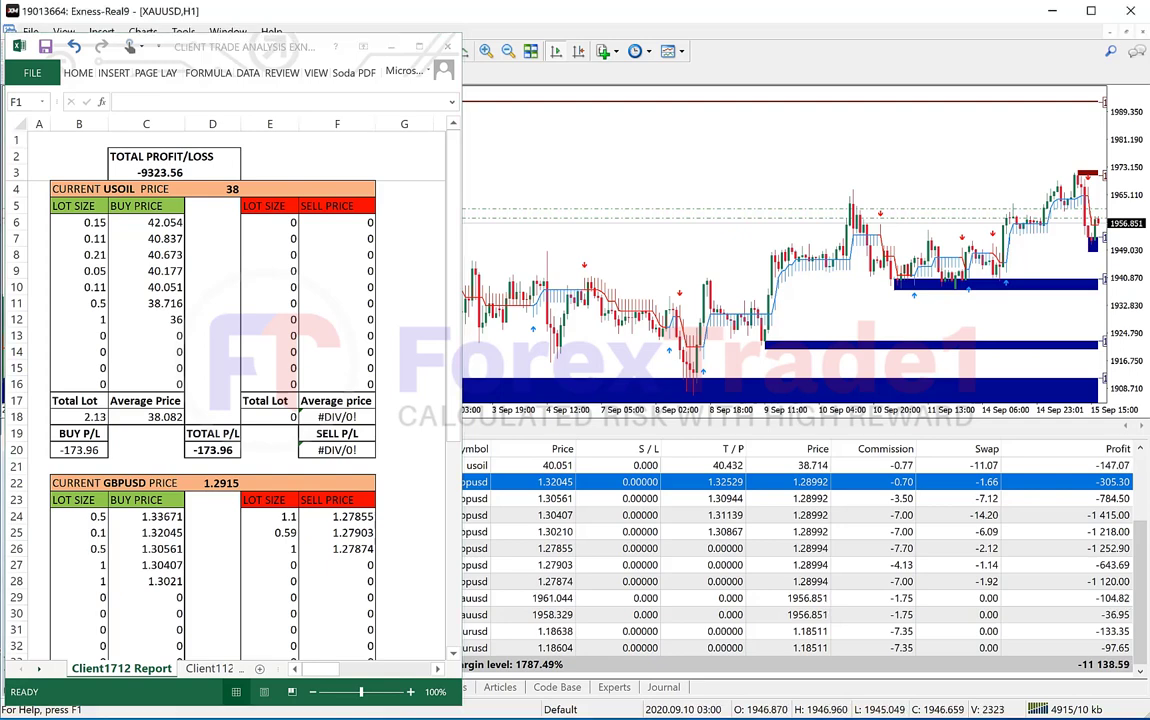
pyautogui.hotkey('ctrl', 'Tab')
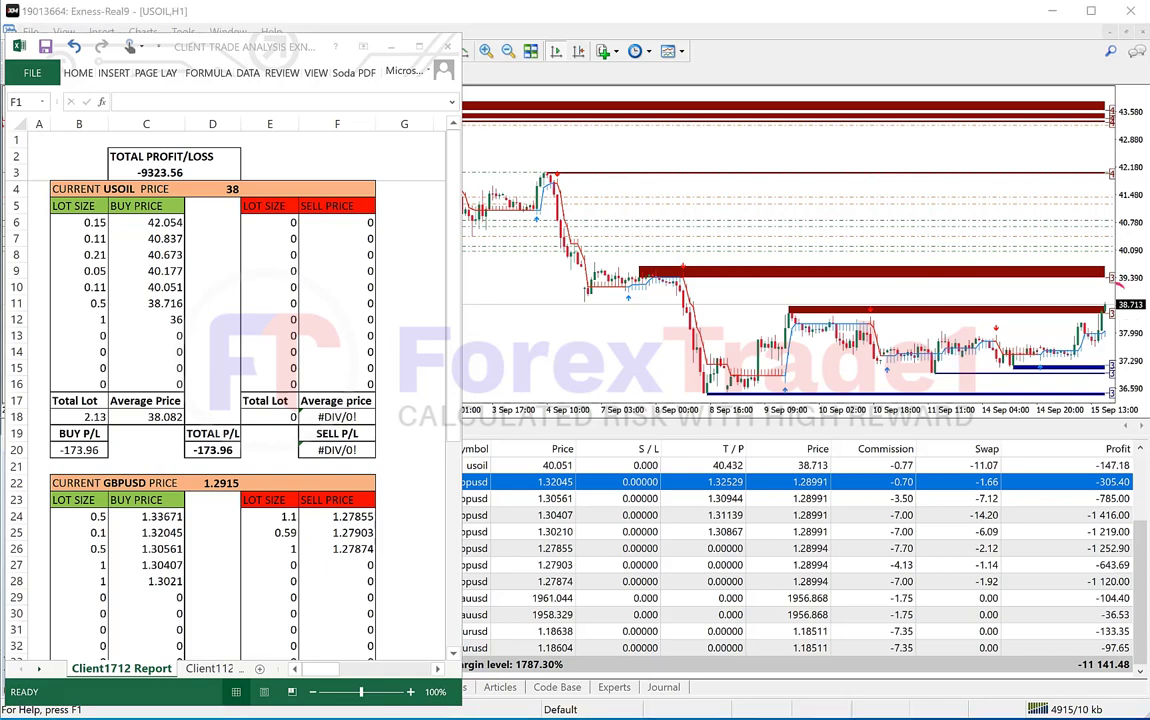
pyautogui.moveTo(235, 175); pyautogui.dragTo(221, 208)
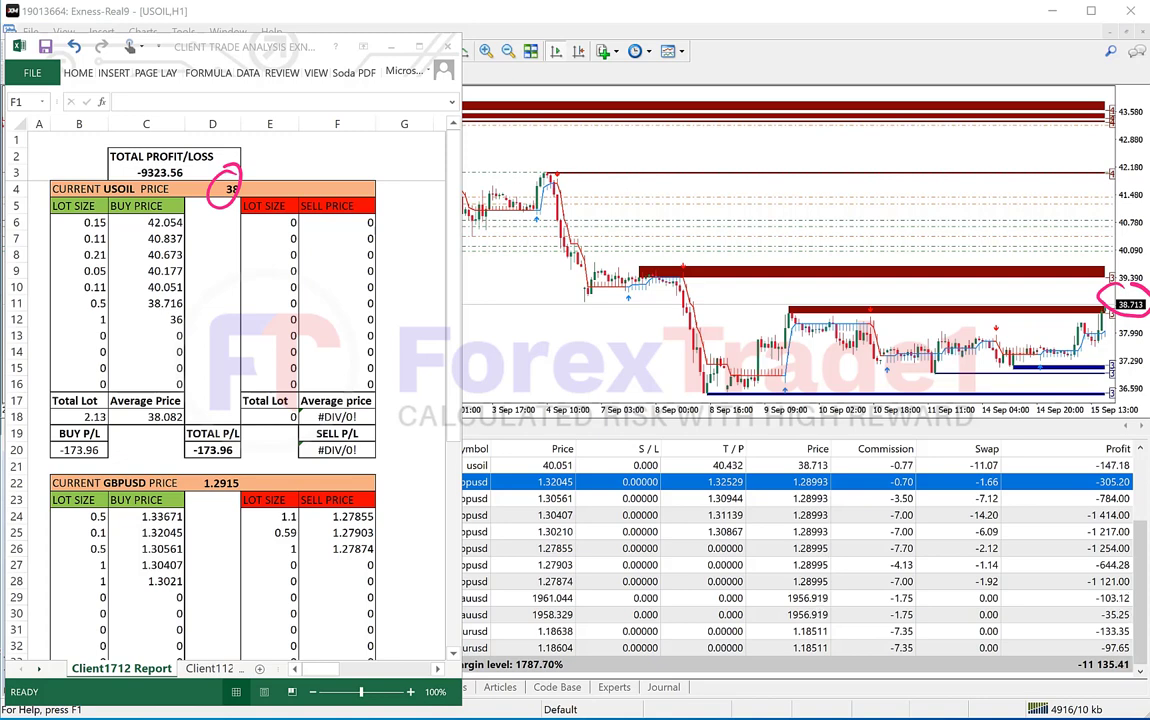
# Set the USOIL lot size and buy price in B12 and C12 of the Client1712 Report sheet to 0.
pyautogui.click(337, 140)
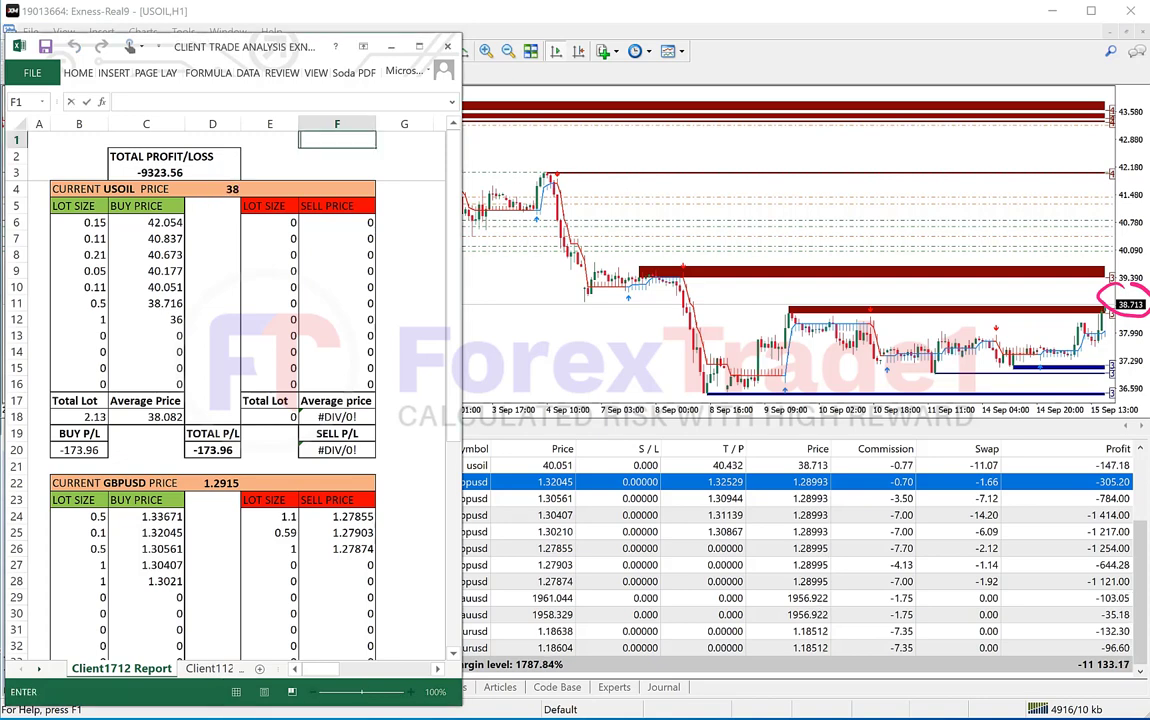
pyautogui.click(79, 320)
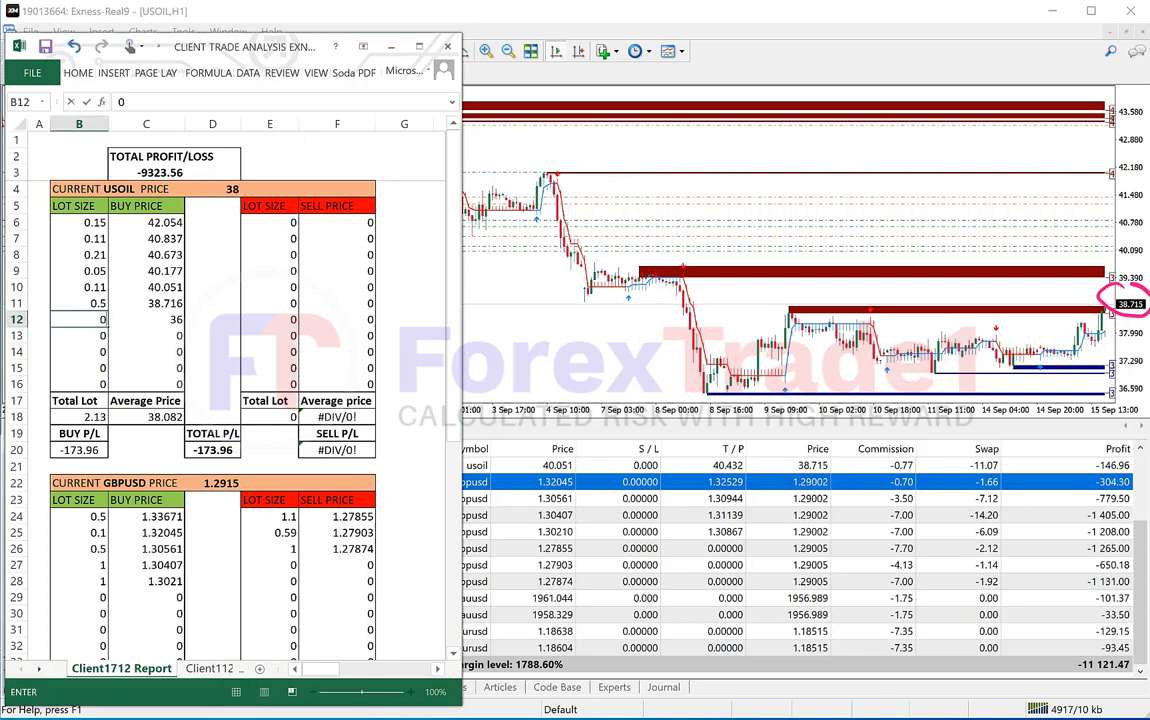
pyautogui.write('0')
pyautogui.press('Tab')
pyautogui.write('0')
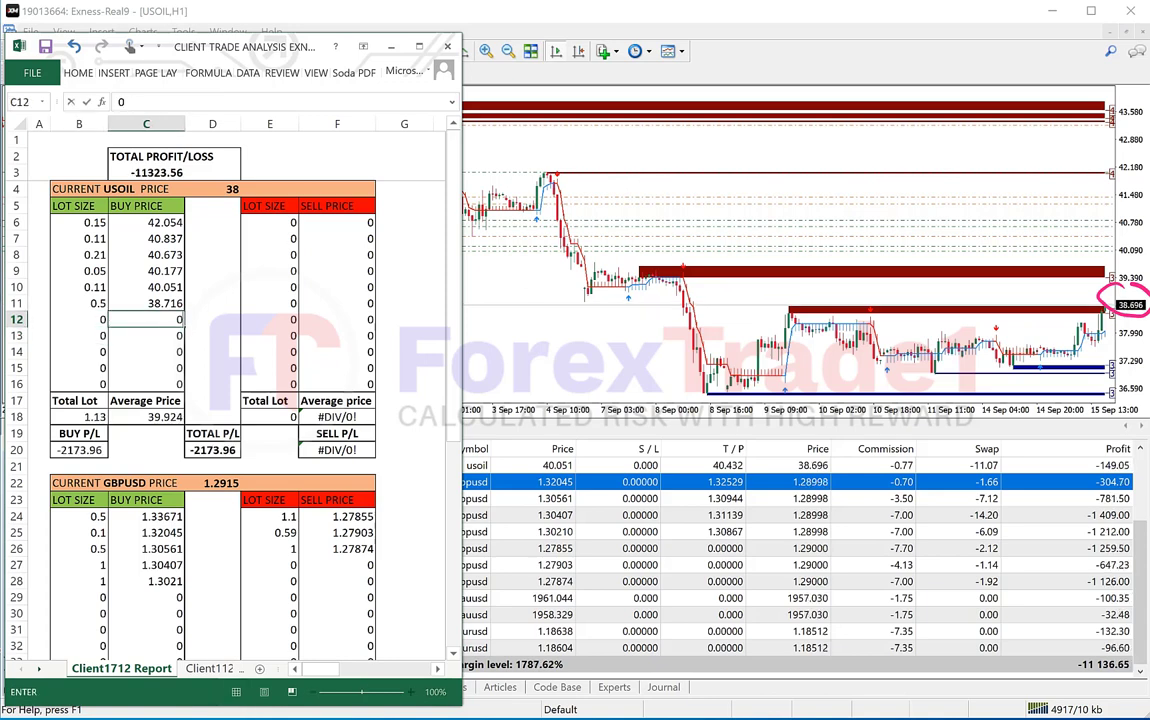
pyautogui.press('Return')
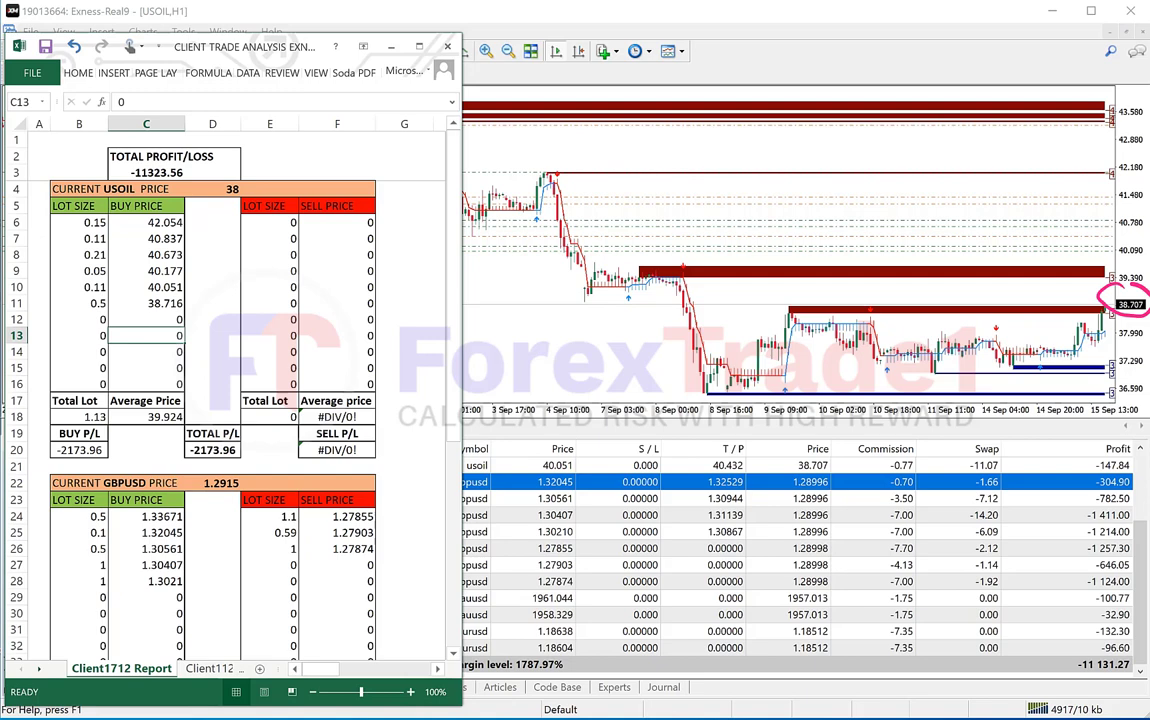
# Narrow the workbook window and enlarge the open-orders list to compare the USOIL orders with the report's lot sizes and total P/L.
pyautogui.moveTo(715, 435); pyautogui.dragTo(715, 410)
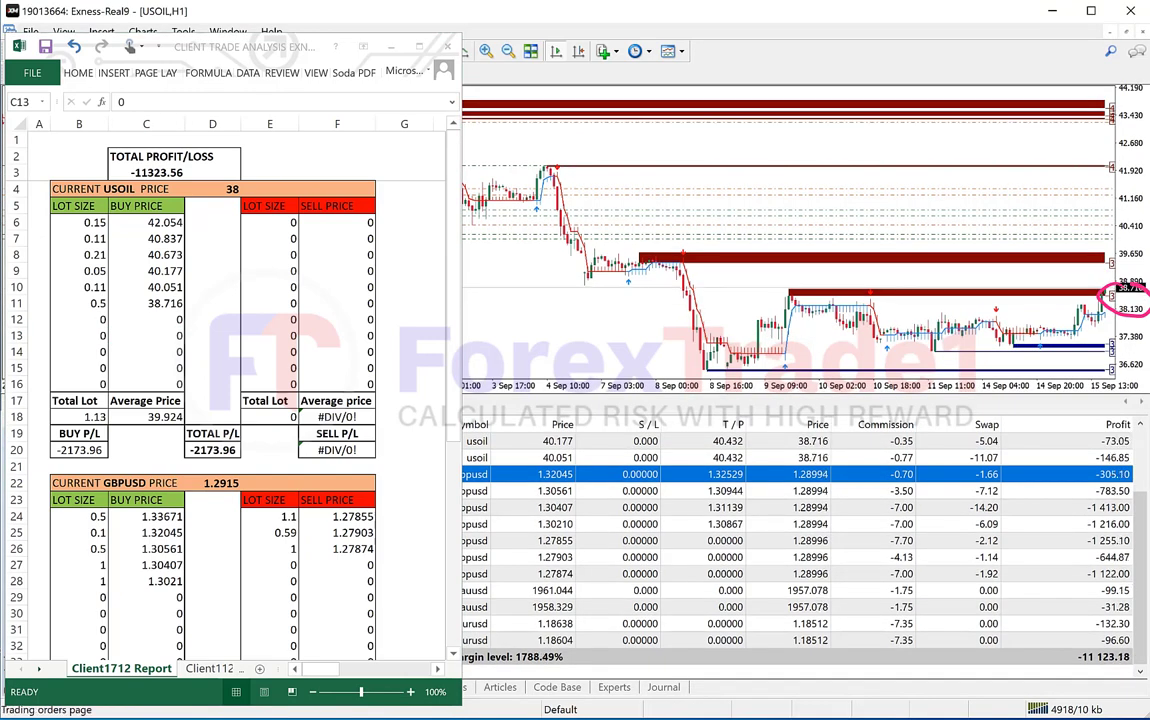
pyautogui.moveTo(460, 386); pyautogui.dragTo(393, 386)
pyautogui.moveTo(399, 386); pyautogui.dragTo(404, 386)
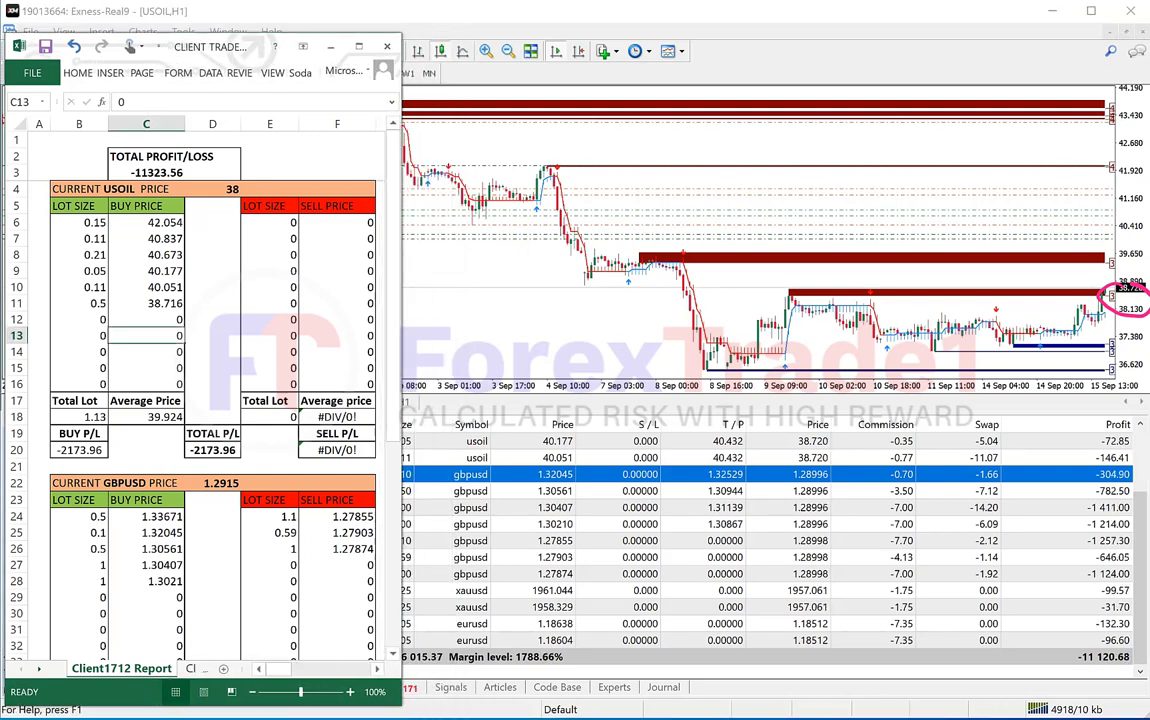
pyautogui.scroll(-5, 200, 380)
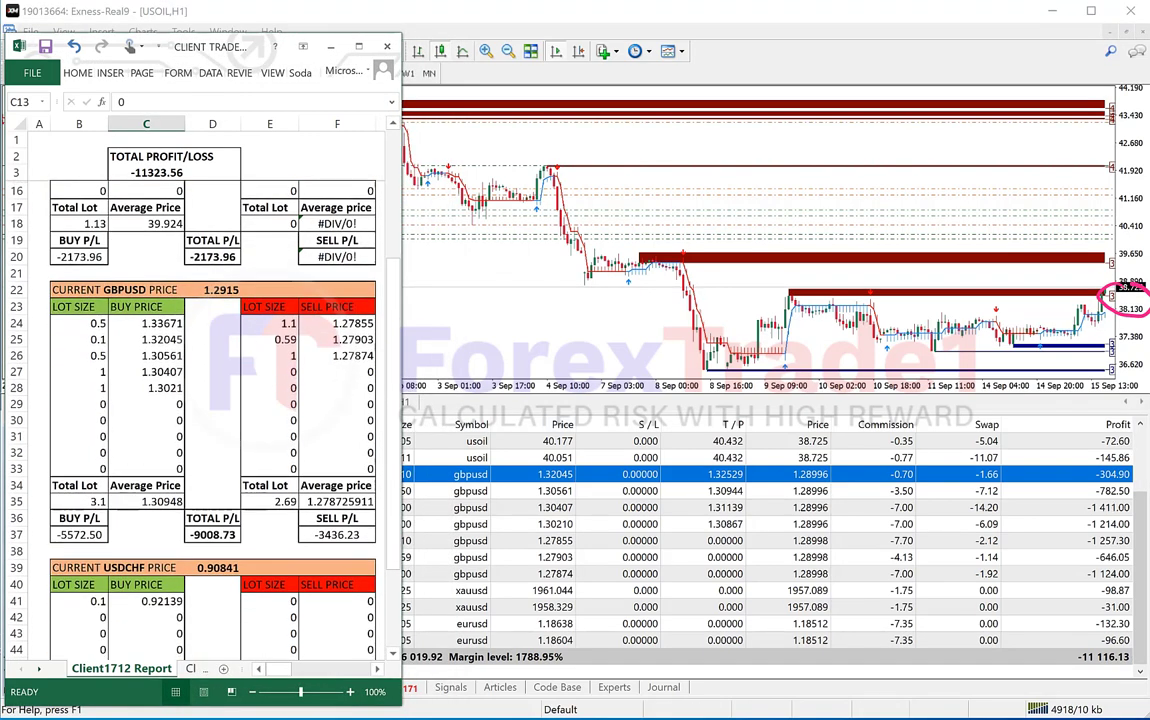
pyautogui.scroll(5, 200, 380)
pyautogui.moveTo(604, 412); pyautogui.dragTo(615, 340)
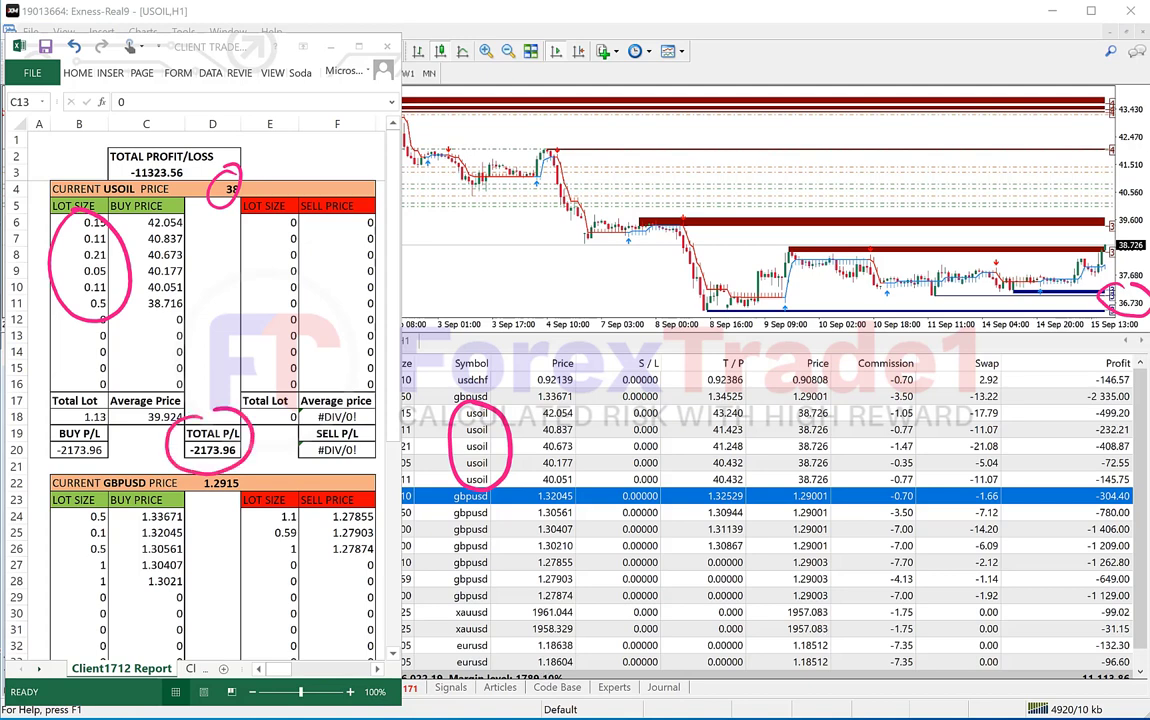
# Bring the GBPUSD section of the report into view, circle its sell lot sizes and clear the markings from the screen.
pyautogui.scroll(-3, 200, 400)
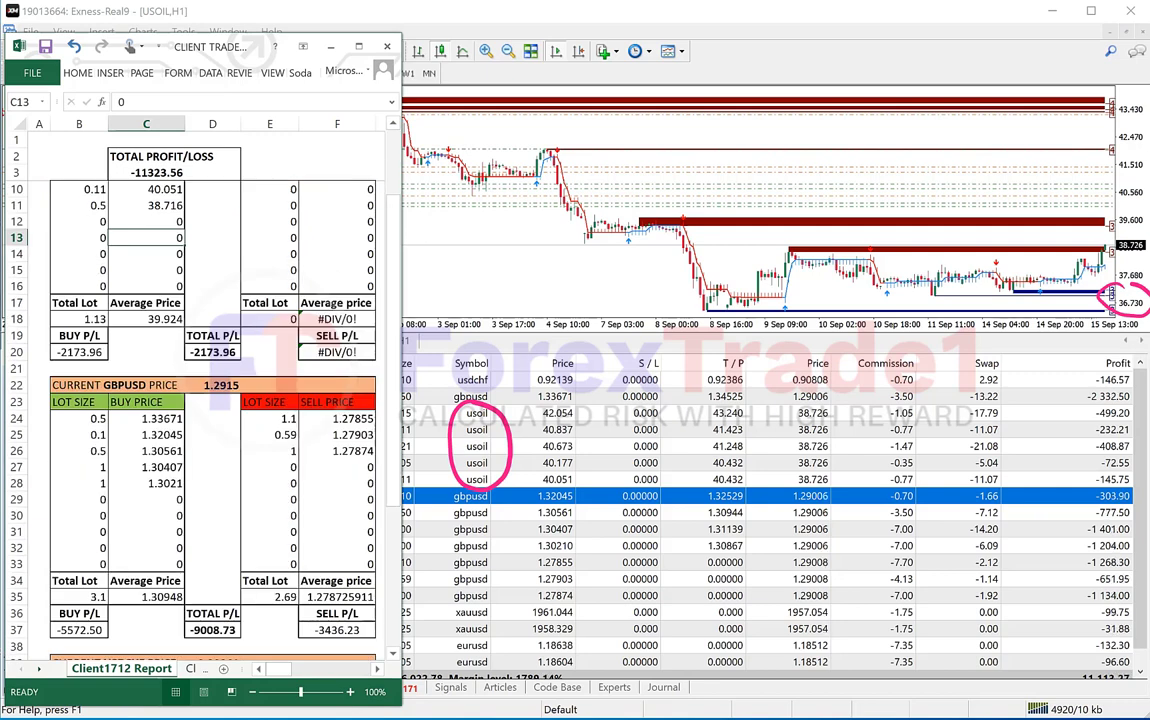
pyautogui.scroll(-1, 200, 400)
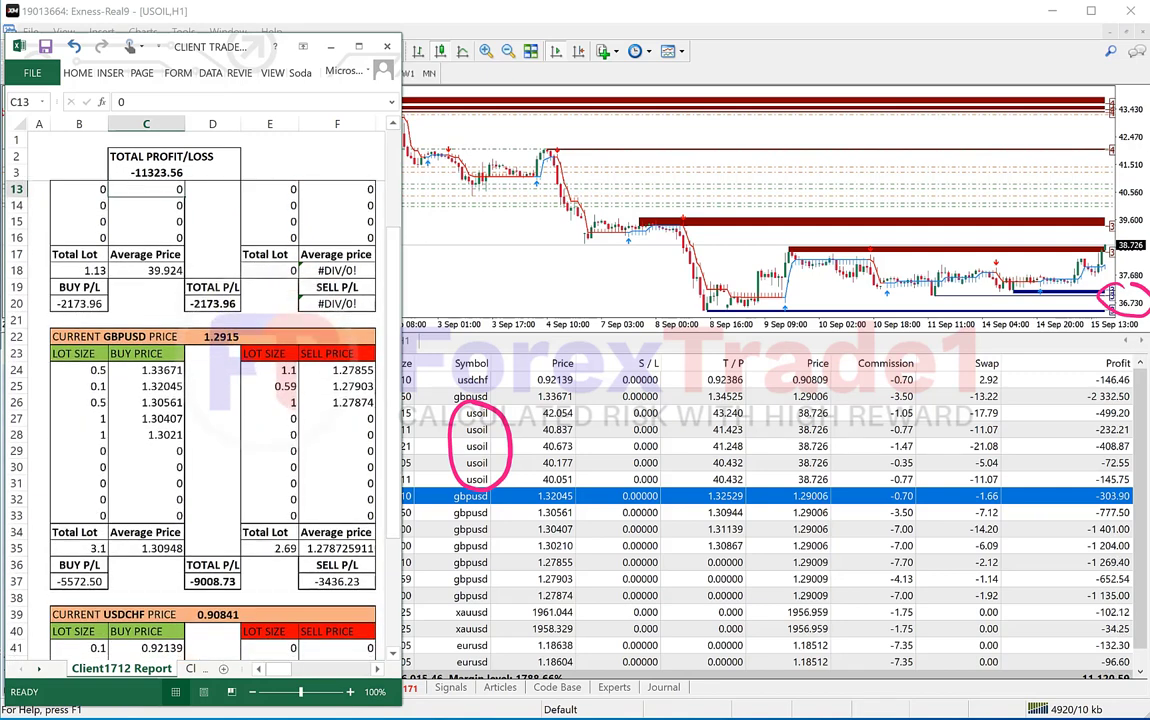
pyautogui.click(493, 205)
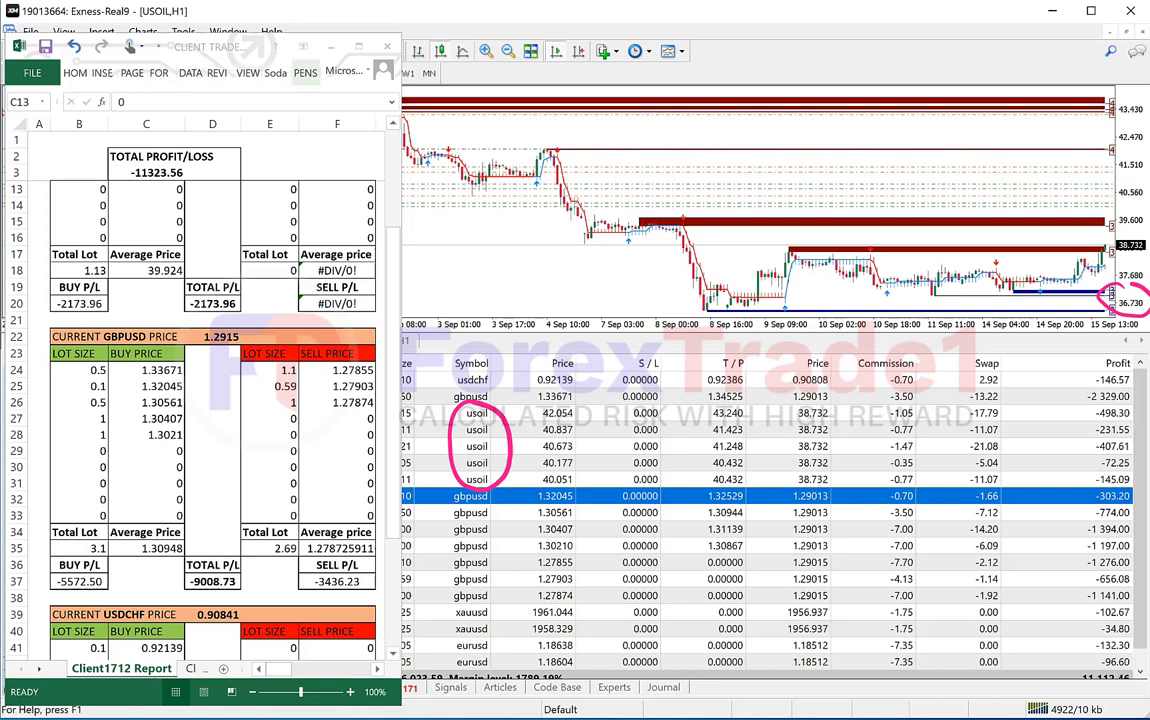
pyautogui.moveTo(269, 338); pyautogui.dragTo(269, 387)
pyautogui.click(213, 419)
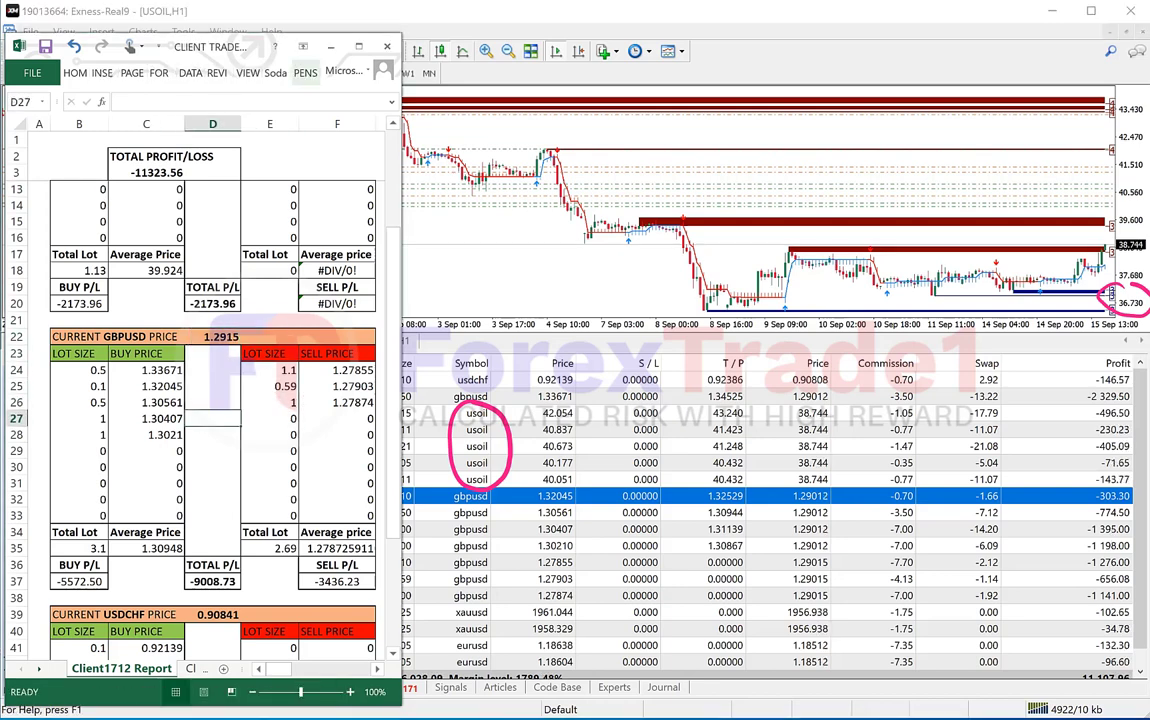
pyautogui.moveTo(581, 280); pyautogui.dragTo(588, 296)
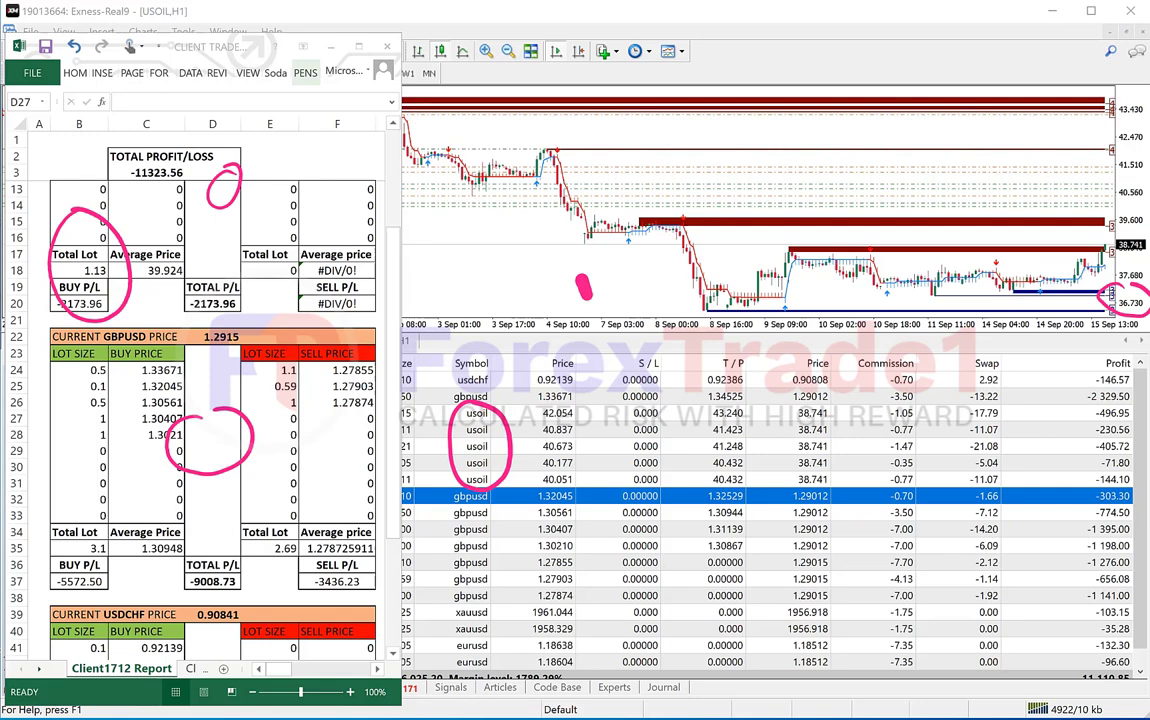
pyautogui.moveTo(262, 324)
pyautogui.mouseDown()
pyautogui.moveTo(275, 435)
pyautogui.moveTo(256, 324)
pyautogui.mouseUp()
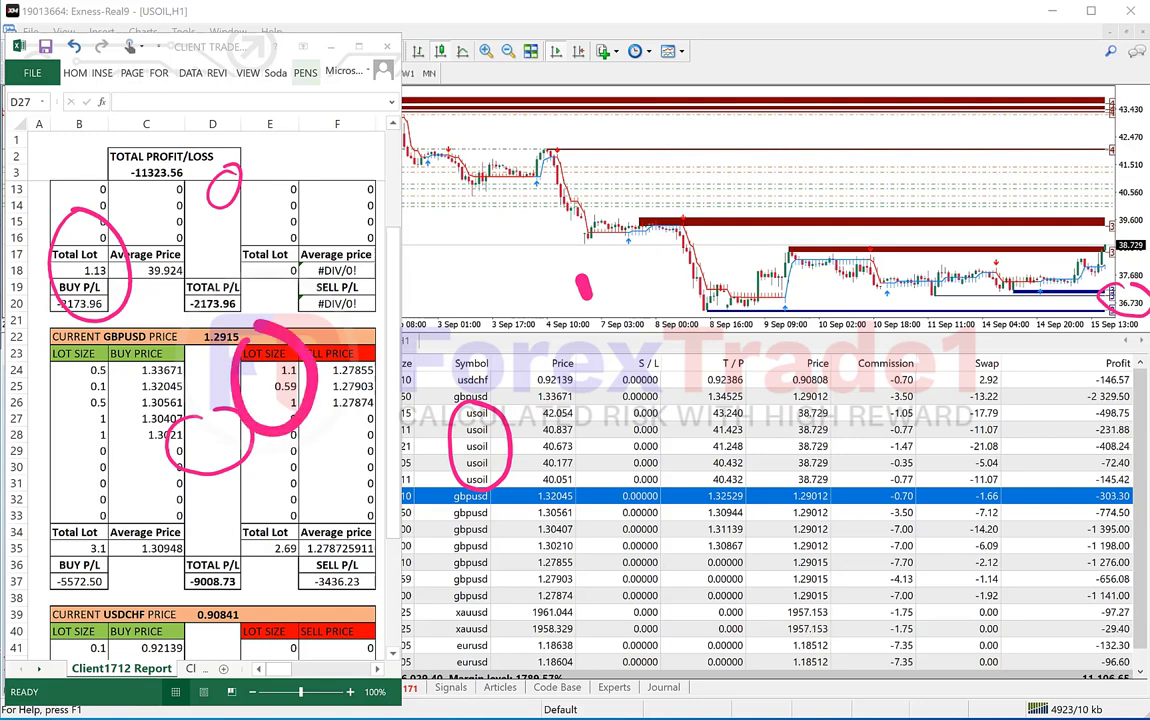
pyautogui.press('Escape')
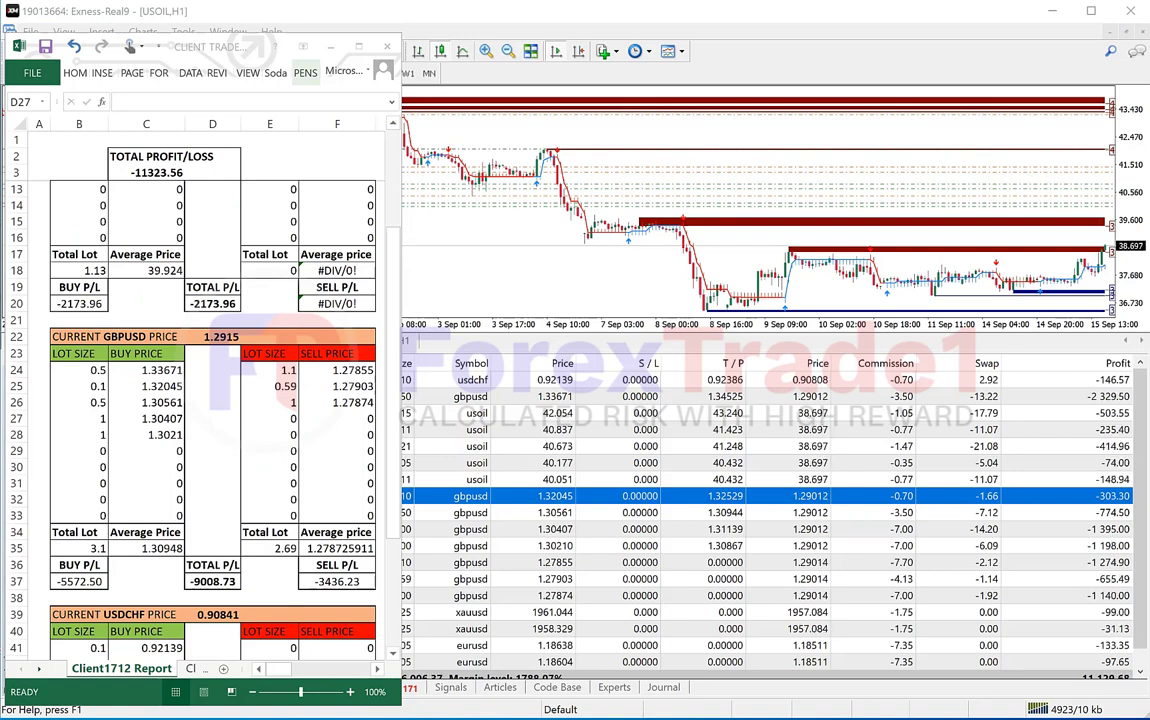
pyautogui.press('ctrl')
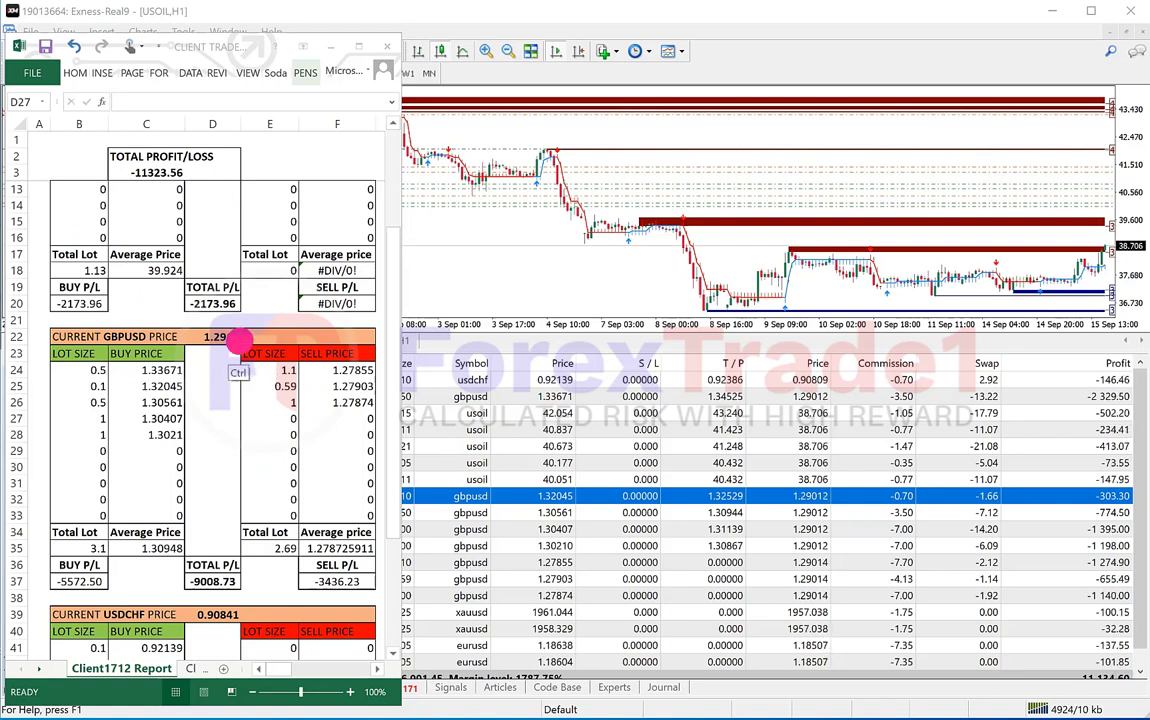
pyautogui.moveTo(236, 340); pyautogui.dragTo(244, 384)
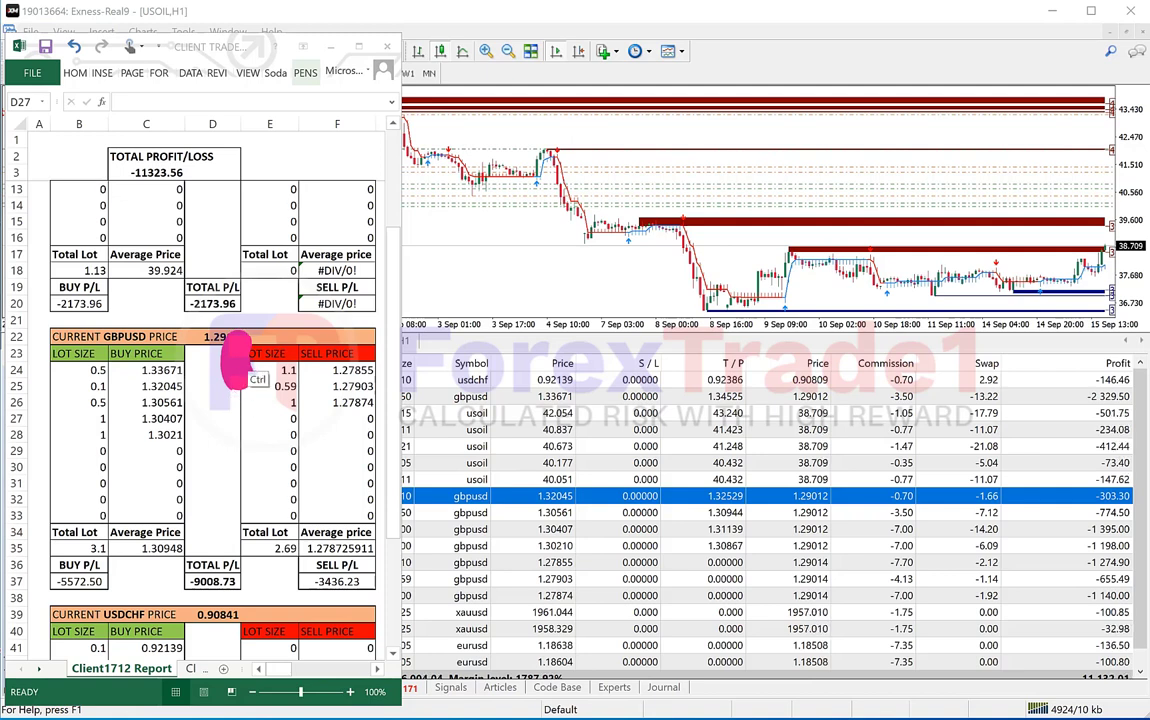
pyautogui.hotkey('ctrl', 'z')
# Circle the GBPUSD buy and sell lot sizes and total P/L, clear the circles and bring up the USDCHF section.
pyautogui.moveTo(240, 333)
pyautogui.mouseDown()
pyautogui.moveTo(298, 391)
pyautogui.moveTo(236, 333)
pyautogui.mouseUp()
pyautogui.moveTo(128, 326)
pyautogui.mouseDown()
pyautogui.moveTo(48, 360)
pyautogui.moveTo(142, 334)
pyautogui.mouseUp()
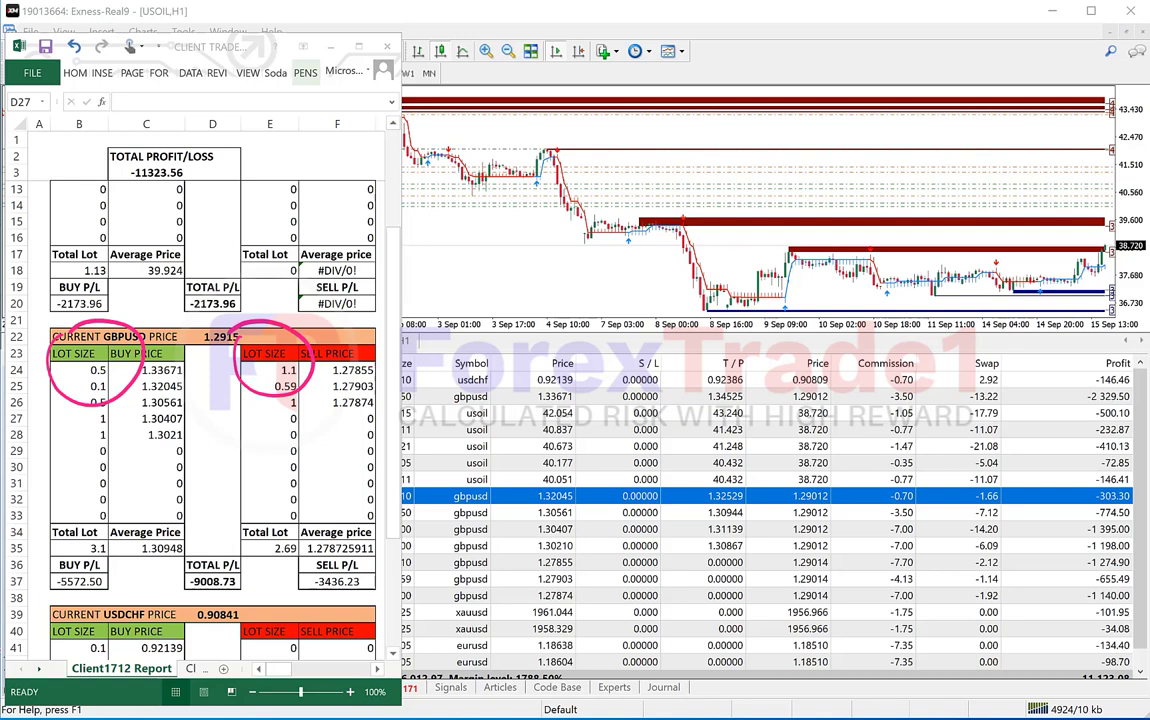
pyautogui.moveTo(225, 520)
pyautogui.mouseDown()
pyautogui.moveTo(248, 585)
pyautogui.moveTo(232, 522)
pyautogui.mouseUp()
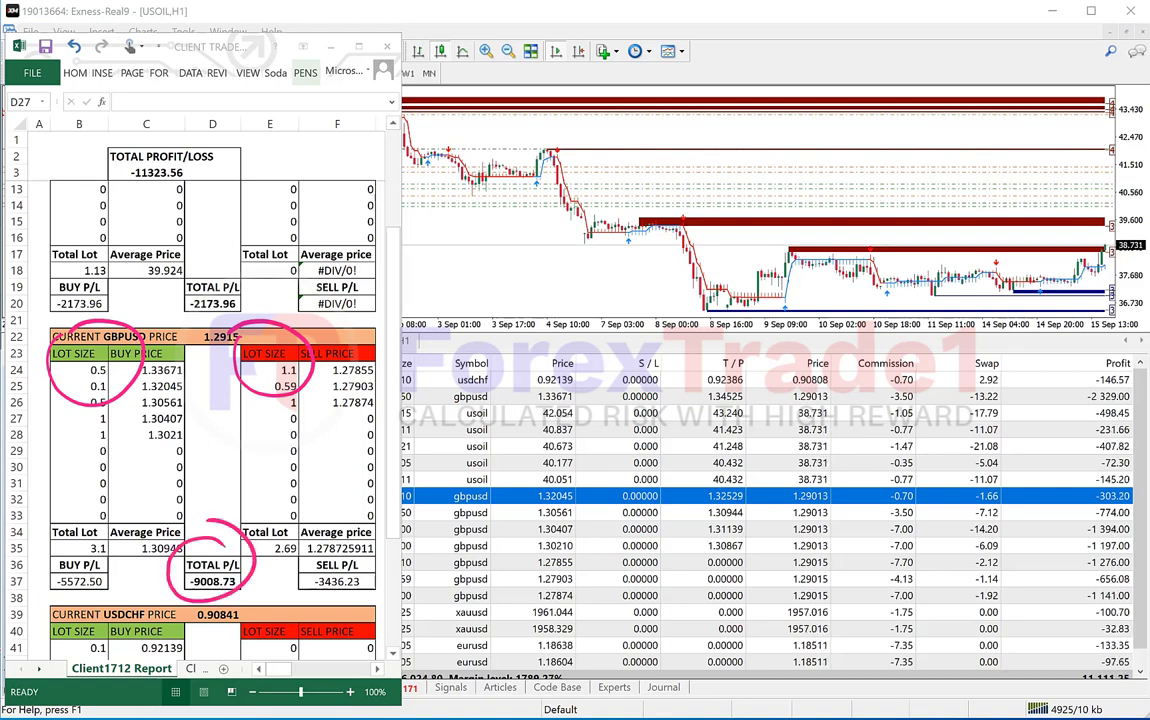
pyautogui.press('Escape')
pyautogui.scroll(-4, 212, 418)
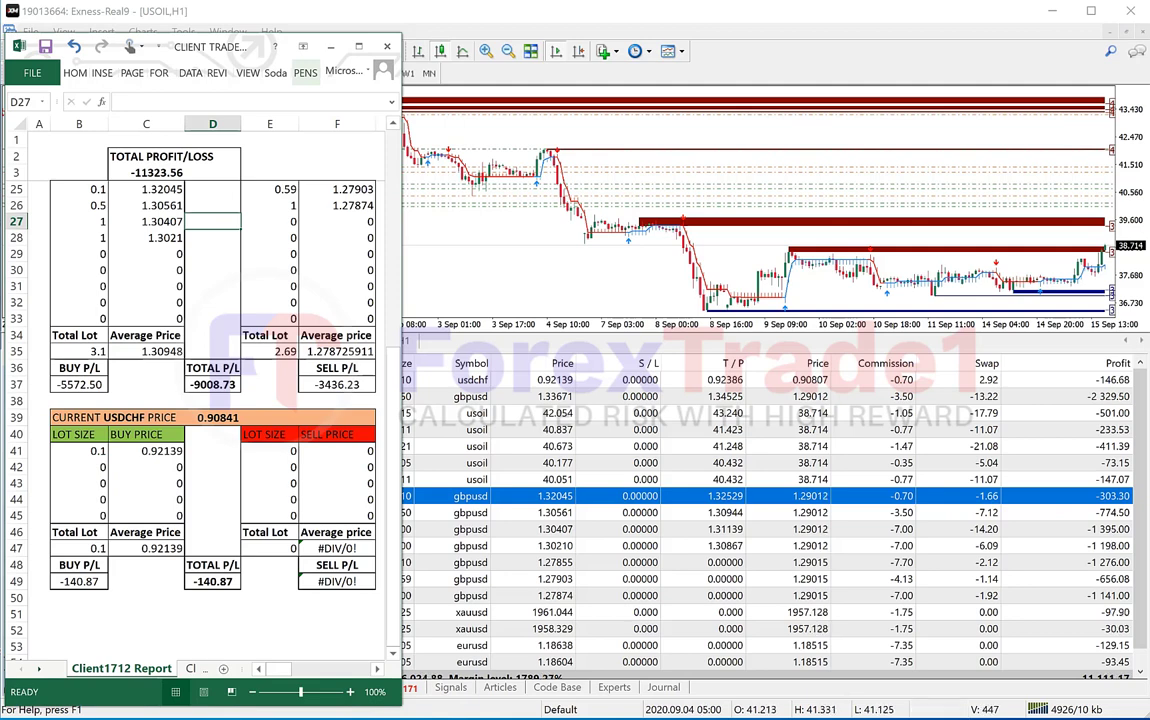
# Enlarge the USOIL chart by shrinking the orders list and arrange the terminal window beside the workbook.
pyautogui.moveTo(1140, 500); pyautogui.dragTo(1140, 532)
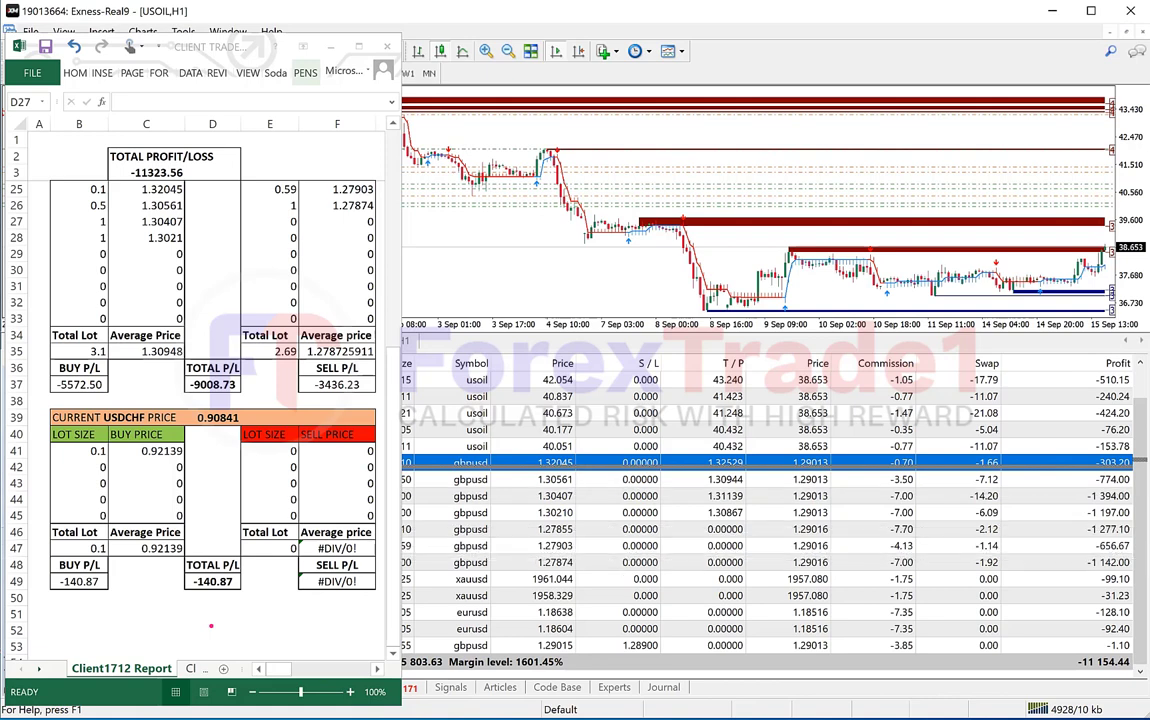
pyautogui.moveTo(760, 351); pyautogui.dragTo(760, 575)
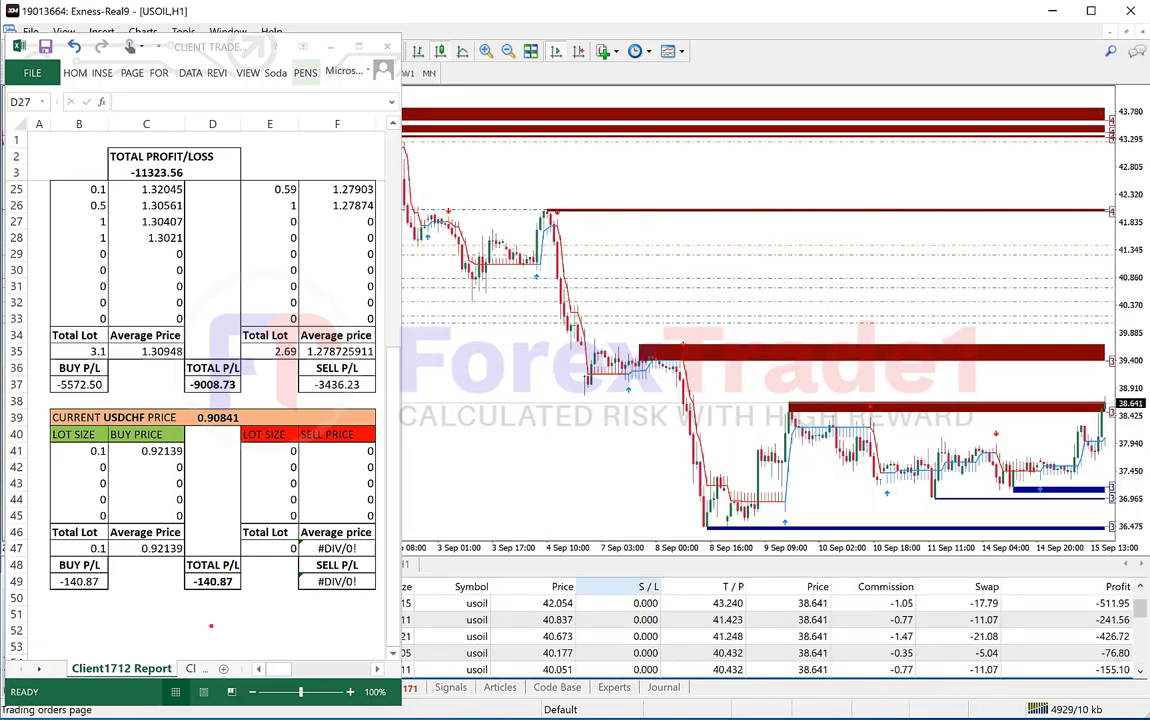
pyautogui.scroll(1, 640, 630)
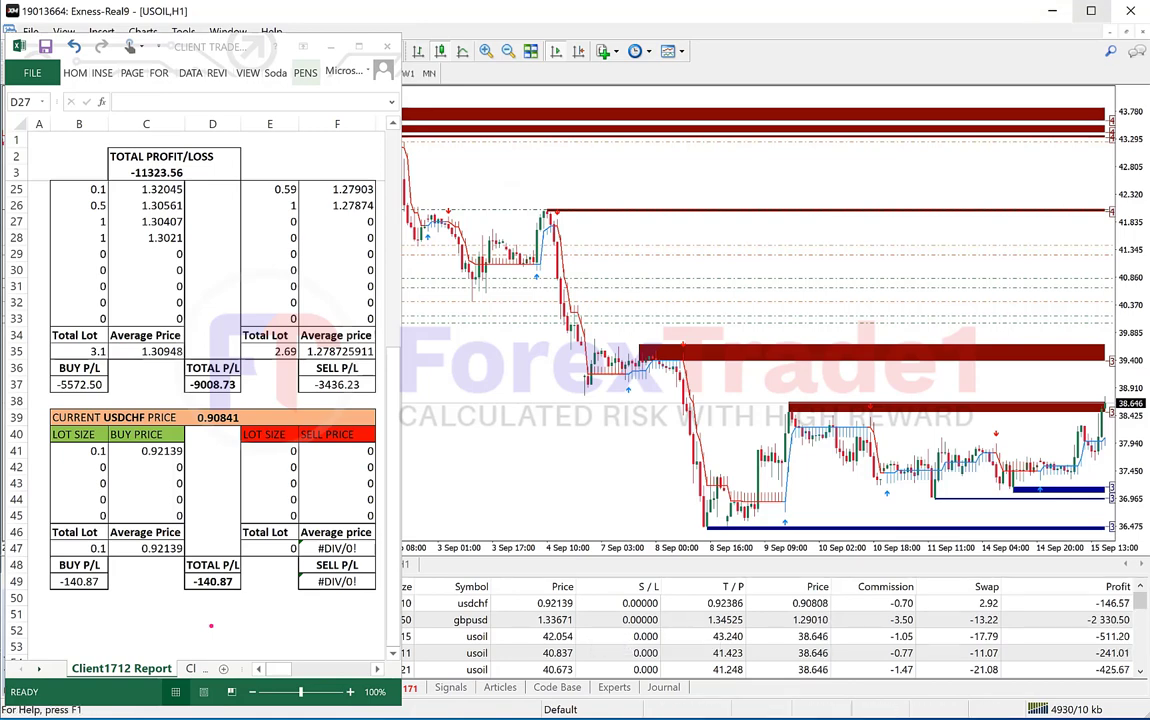
pyautogui.click(1091, 11)
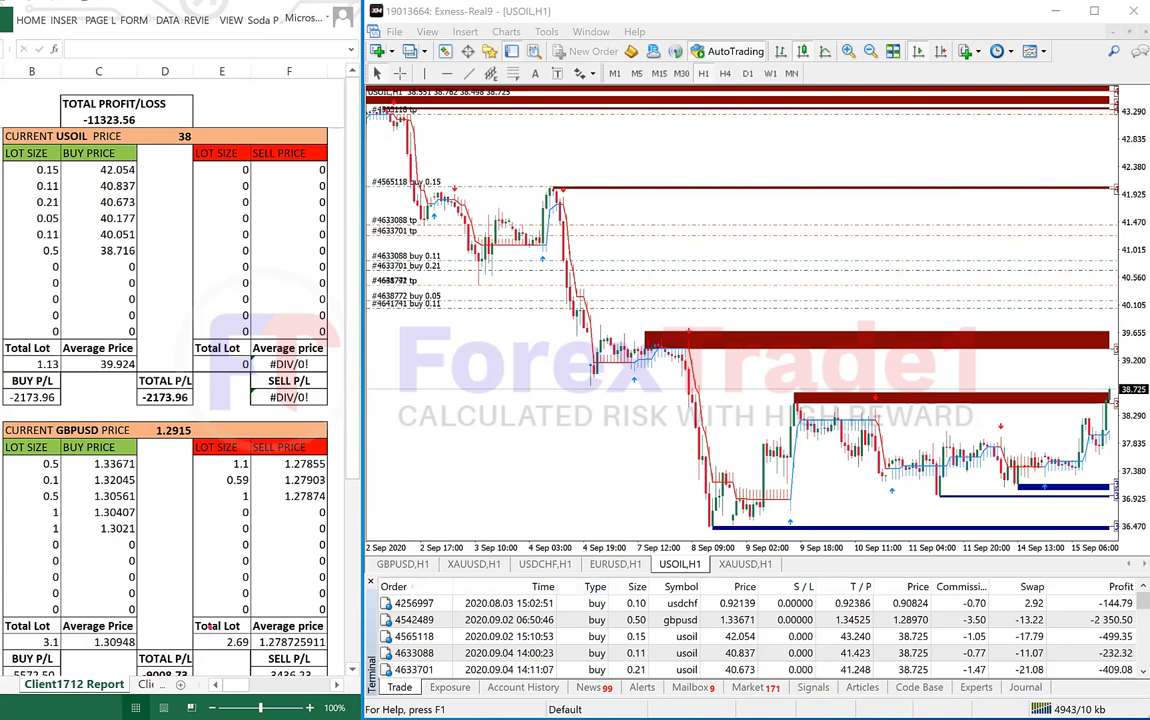
# Circle the USOIL orders' 2020.09.04 dates, 4 Sep on the H1 chart's time axis and the sell arrow at the 39.655 zone.
pyautogui.scroll(-1, 700, 637)
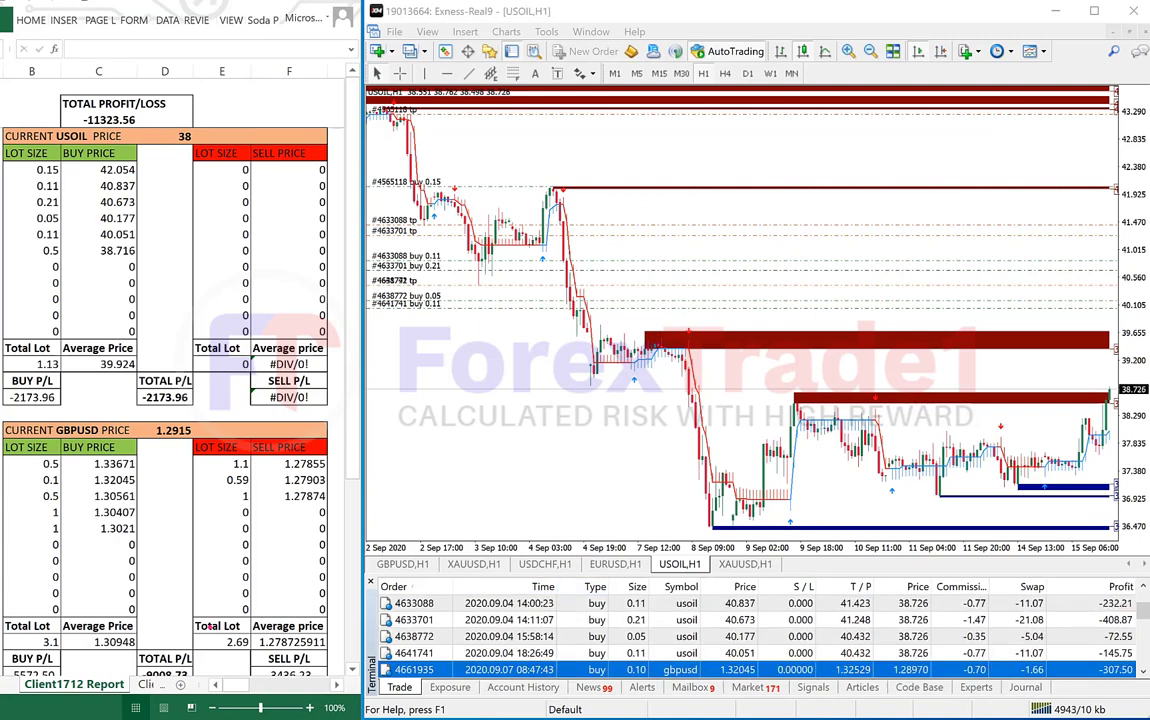
pyautogui.moveTo(497, 603)
pyautogui.mouseDown()
pyautogui.moveTo(458, 638)
pyautogui.moveTo(515, 652)
pyautogui.moveTo(520, 600)
pyautogui.mouseUp()
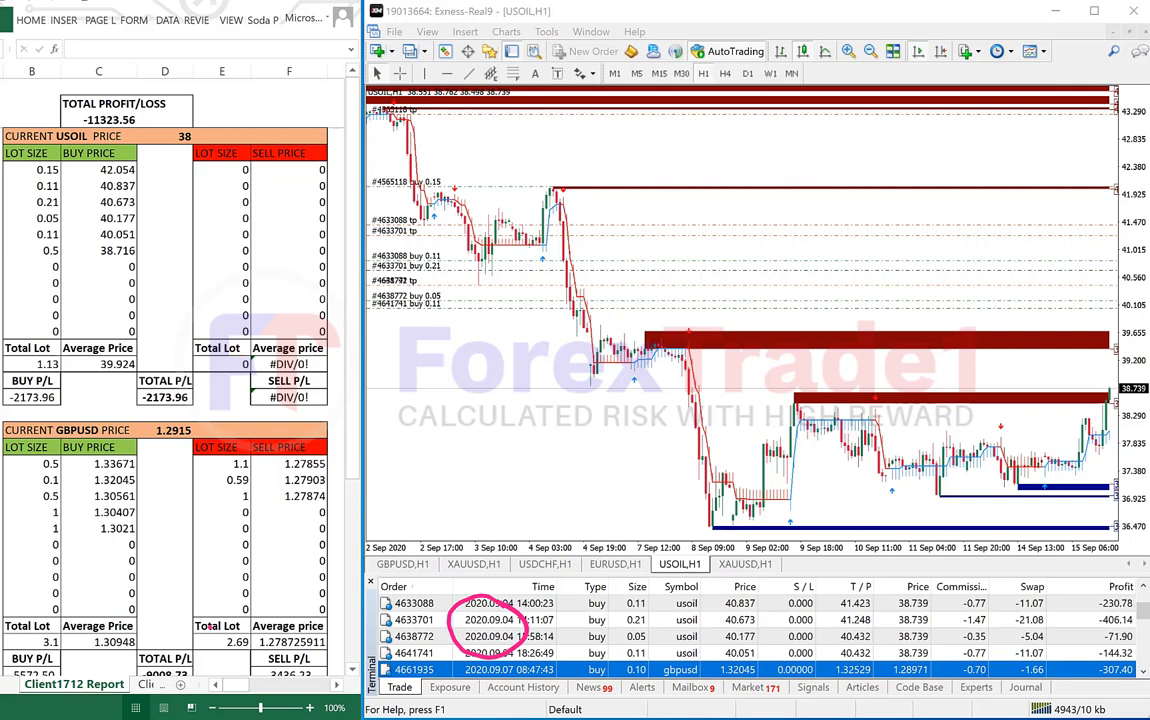
pyautogui.moveTo(579, 533)
pyautogui.mouseDown()
pyautogui.moveTo(583, 558)
pyautogui.moveTo(625, 540)
pyautogui.moveTo(569, 524)
pyautogui.mouseUp()
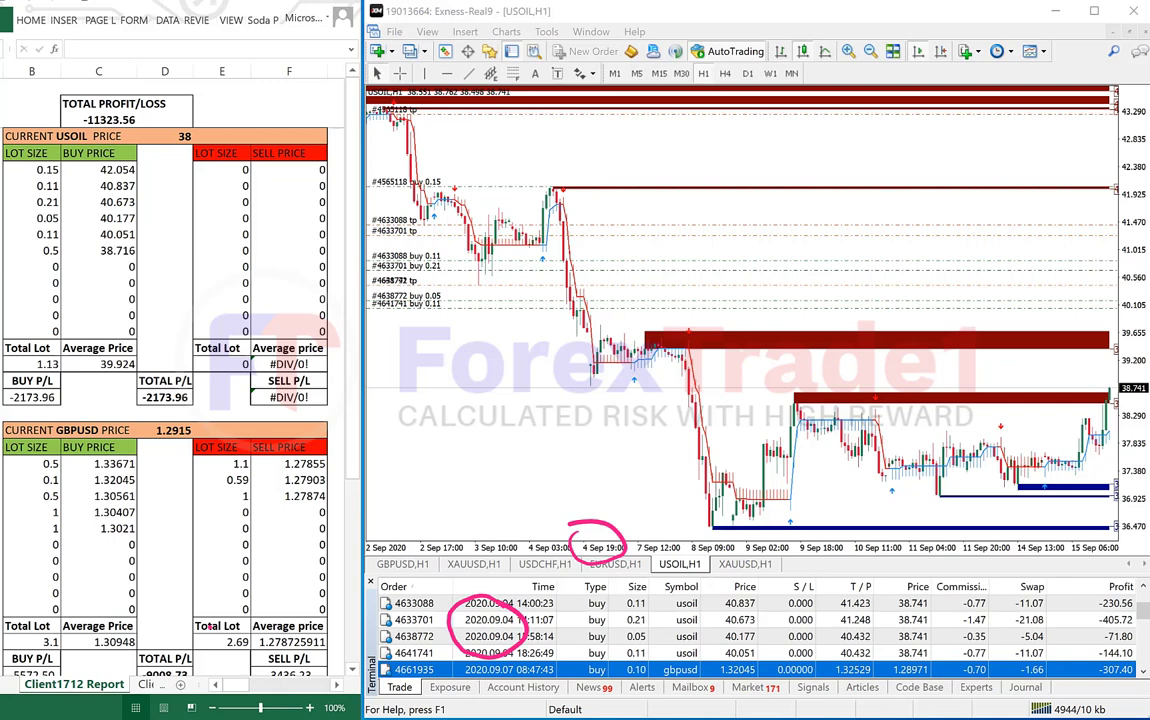
pyautogui.moveTo(688, 316)
pyautogui.mouseDown()
pyautogui.moveTo(702, 354)
pyautogui.moveTo(667, 322)
pyautogui.mouseUp()
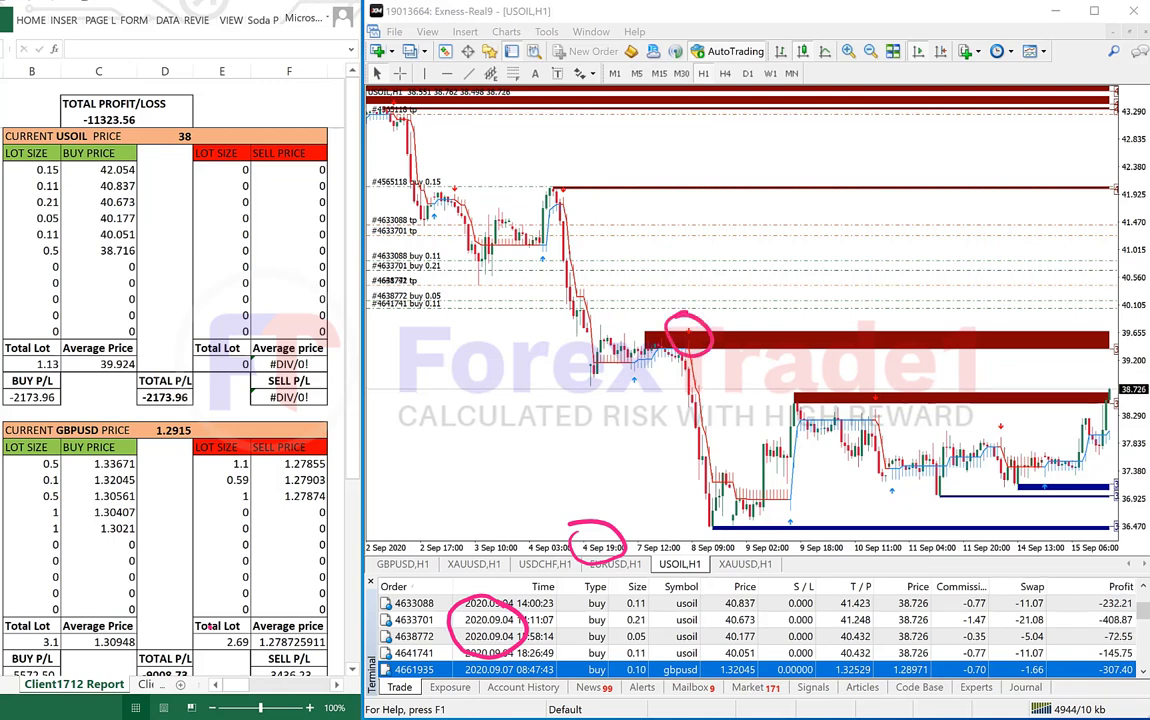
# Draw a downward arrow along the USOIL decline on the H1 chart and write 43 beside it.
pyautogui.moveTo(368, 112); pyautogui.dragTo(724, 520)
pyautogui.moveTo(430, 420); pyautogui.dragTo(467, 434)
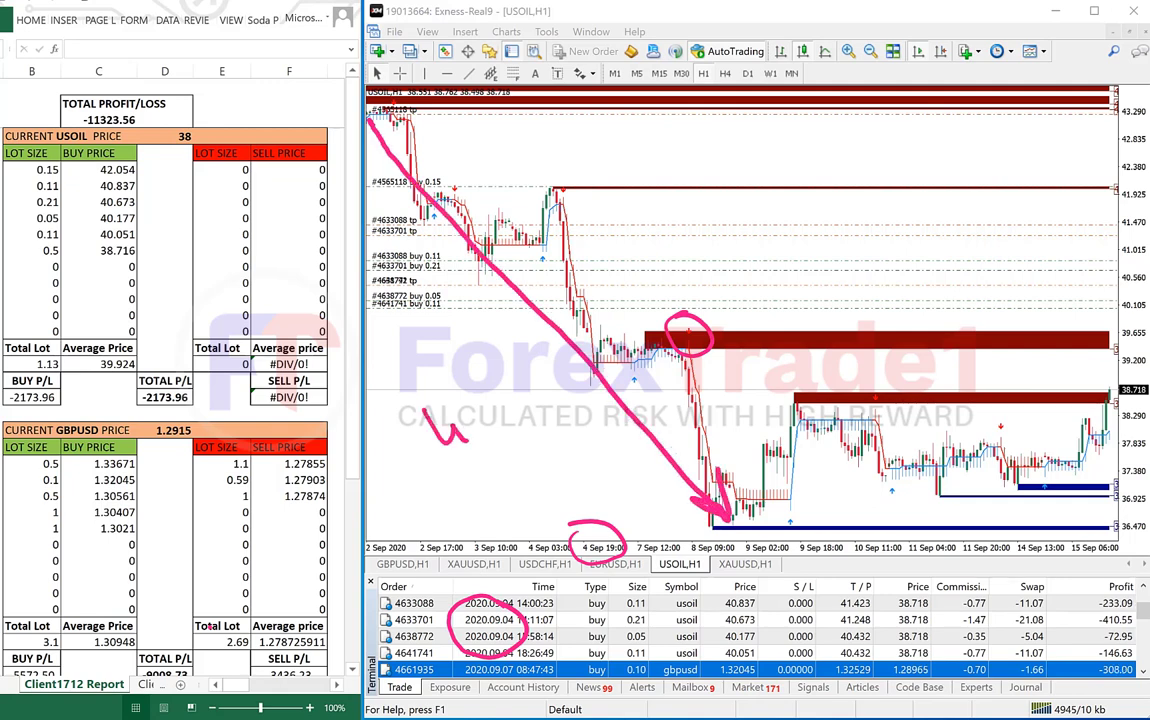
pyautogui.moveTo(443, 393)
pyautogui.mouseDown()
pyautogui.moveTo(470, 403)
pyautogui.moveTo(472, 426)
pyautogui.moveTo(486, 381)
pyautogui.mouseUp()
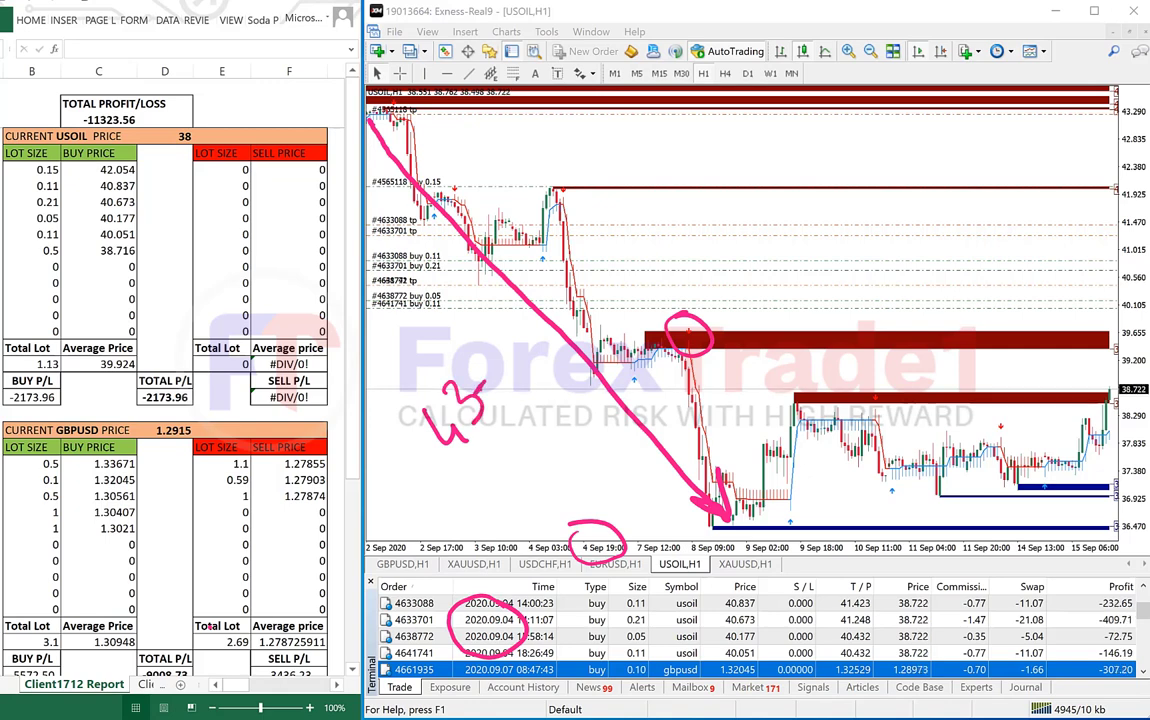
# Show USOIL on the H4 timeframe without the old markings and annotate its fall from 43 to 36 and rebound to 38.
pyautogui.click(725, 73)
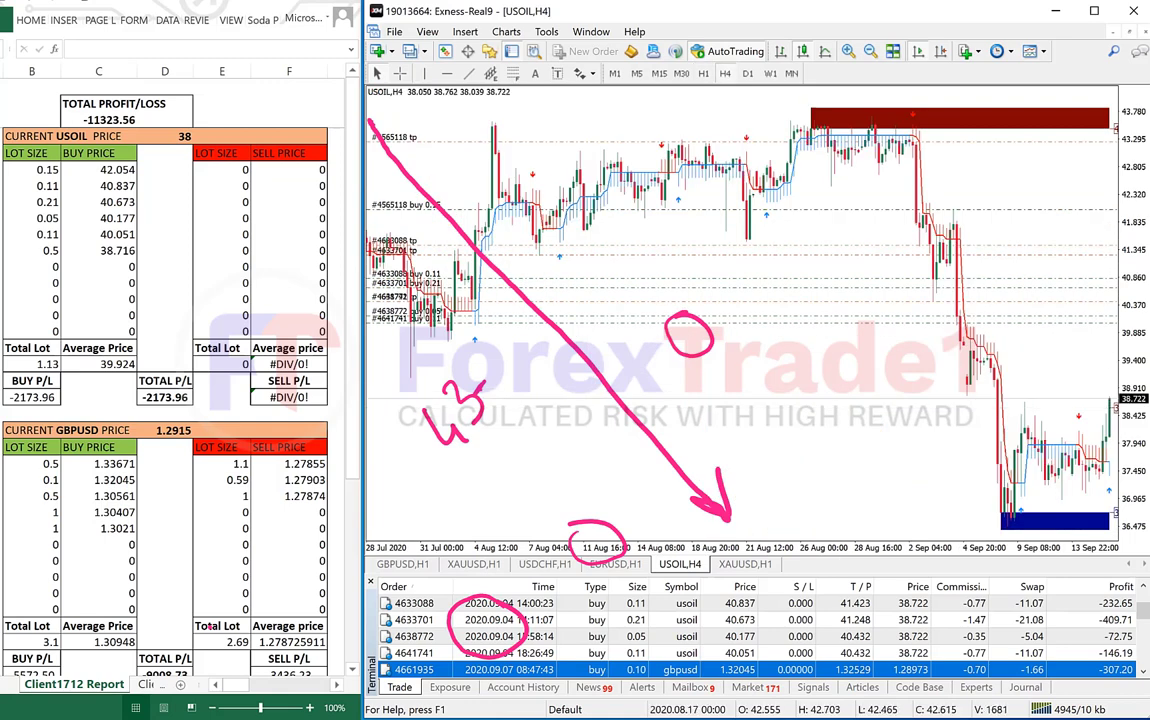
pyautogui.press('Escape')
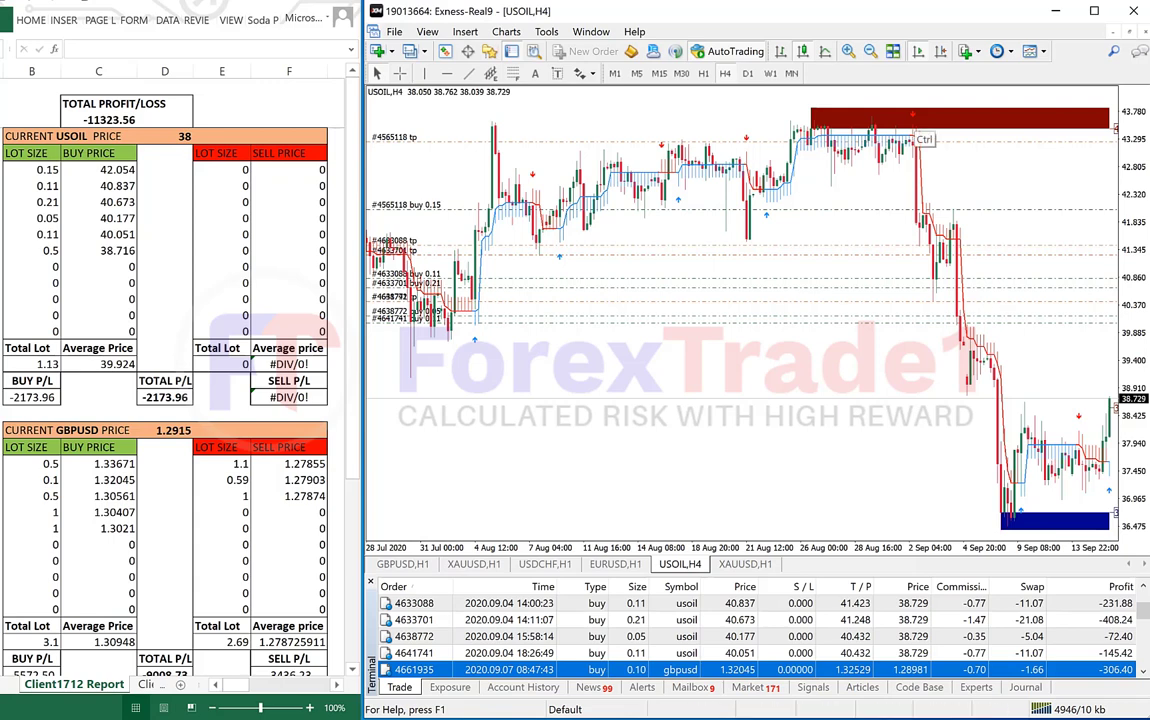
pyautogui.moveTo(895, 124)
pyautogui.mouseDown()
pyautogui.moveTo(958, 515)
pyautogui.moveTo(988, 490)
pyautogui.mouseUp()
pyautogui.moveTo(801, 212)
pyautogui.mouseDown()
pyautogui.moveTo(832, 235)
pyautogui.moveTo(840, 208)
pyautogui.moveTo(848, 248)
pyautogui.mouseUp()
pyautogui.moveTo(874, 493)
pyautogui.mouseDown()
pyautogui.moveTo(899, 515)
pyautogui.moveTo(884, 512)
pyautogui.moveTo(891, 534)
pyautogui.mouseUp()
pyautogui.moveTo(907, 463); pyautogui.dragTo(904, 500)
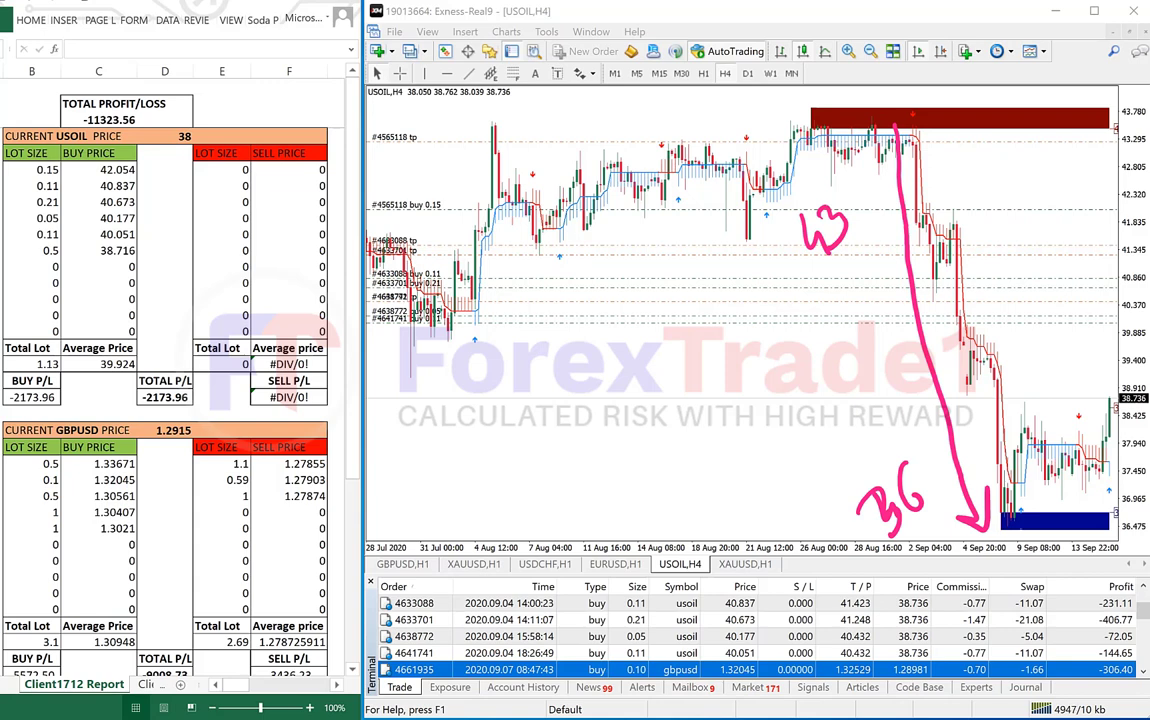
pyautogui.moveTo(1016, 525); pyautogui.dragTo(1072, 398)
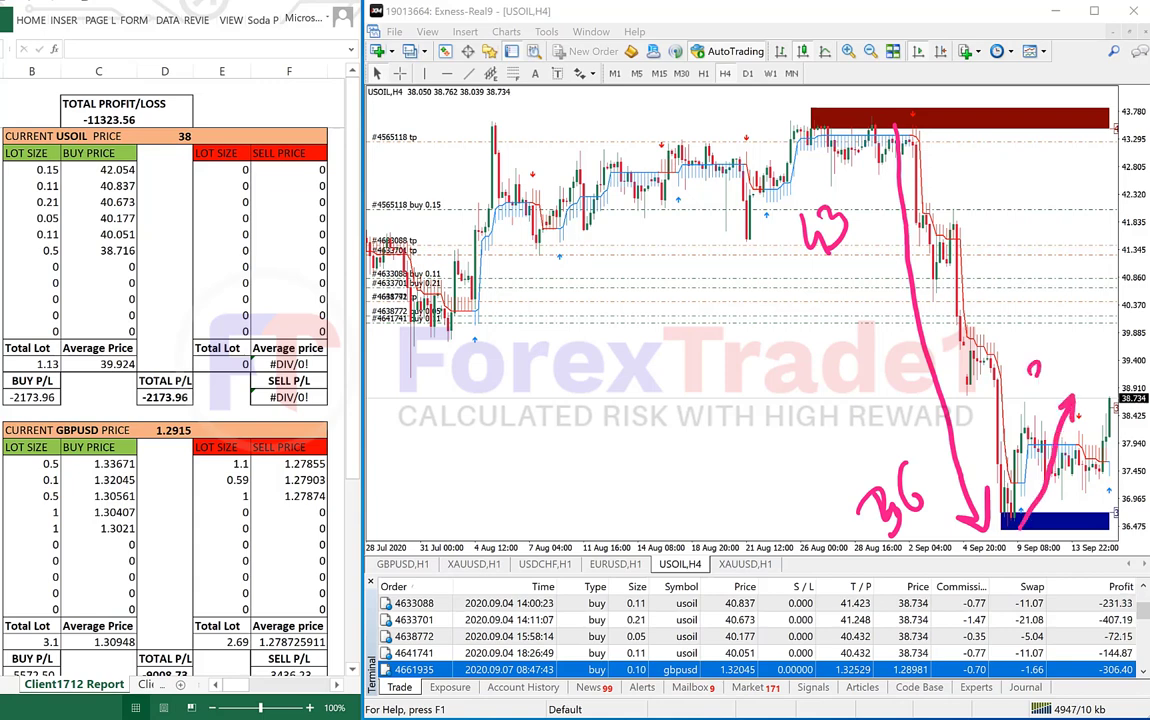
pyautogui.moveTo(1029, 347)
pyautogui.mouseDown()
pyautogui.moveTo(1034, 377)
pyautogui.moveTo(1064, 347)
pyautogui.mouseUp()
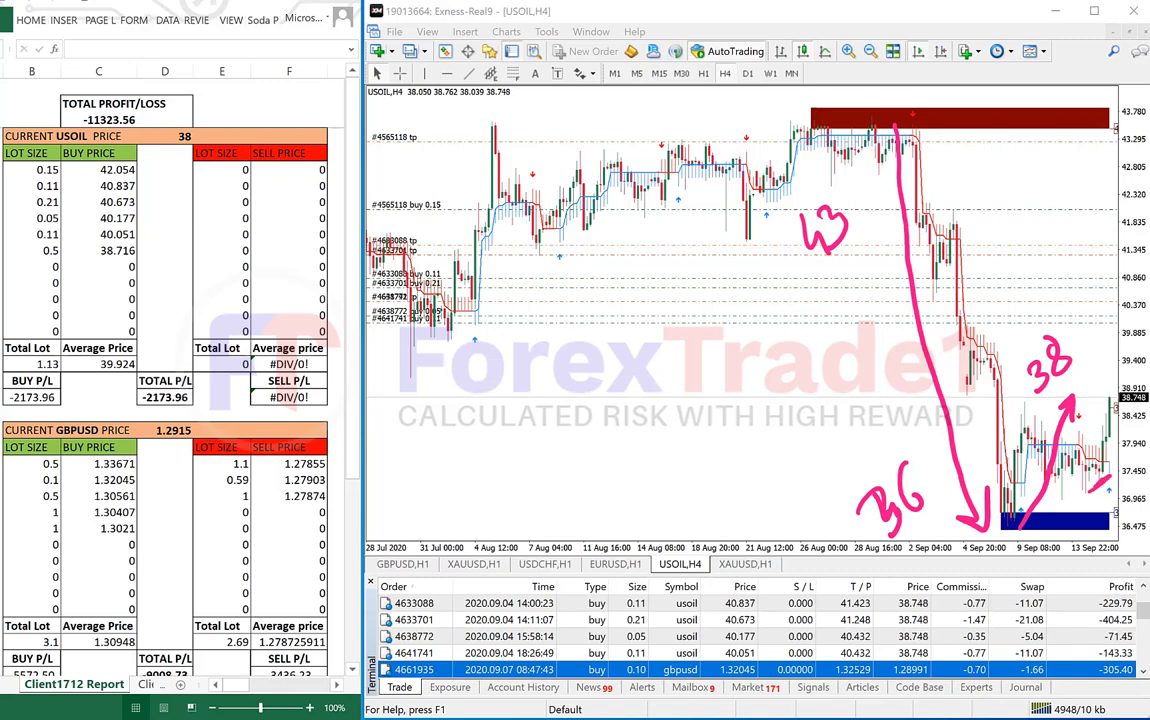
# Point out the USOIL sell lot size rows and the first empty buy row, B12, in the report.
pyautogui.click(222, 170)
pyautogui.moveTo(112, 120)
pyautogui.mouseDown()
pyautogui.moveTo(160, 120)
pyautogui.moveTo(102, 107)
pyautogui.moveTo(110, 119)
pyautogui.mouseUp()
pyautogui.click(222, 202)
pyautogui.click(222, 202)
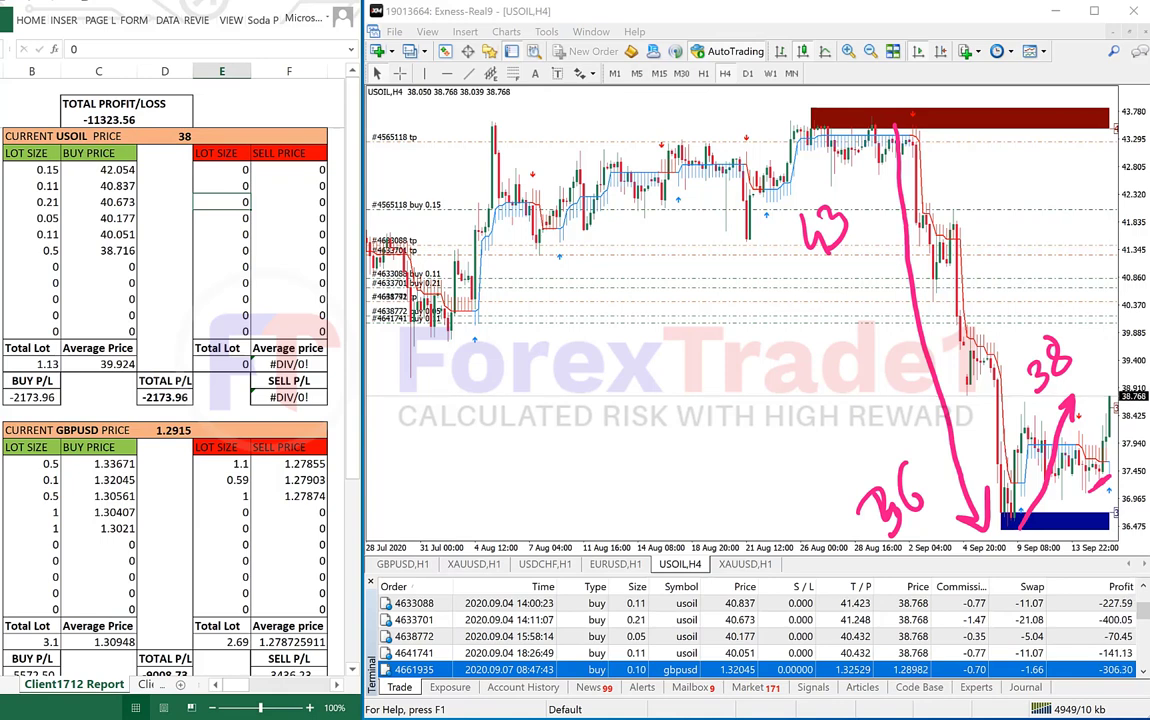
pyautogui.click(32, 267)
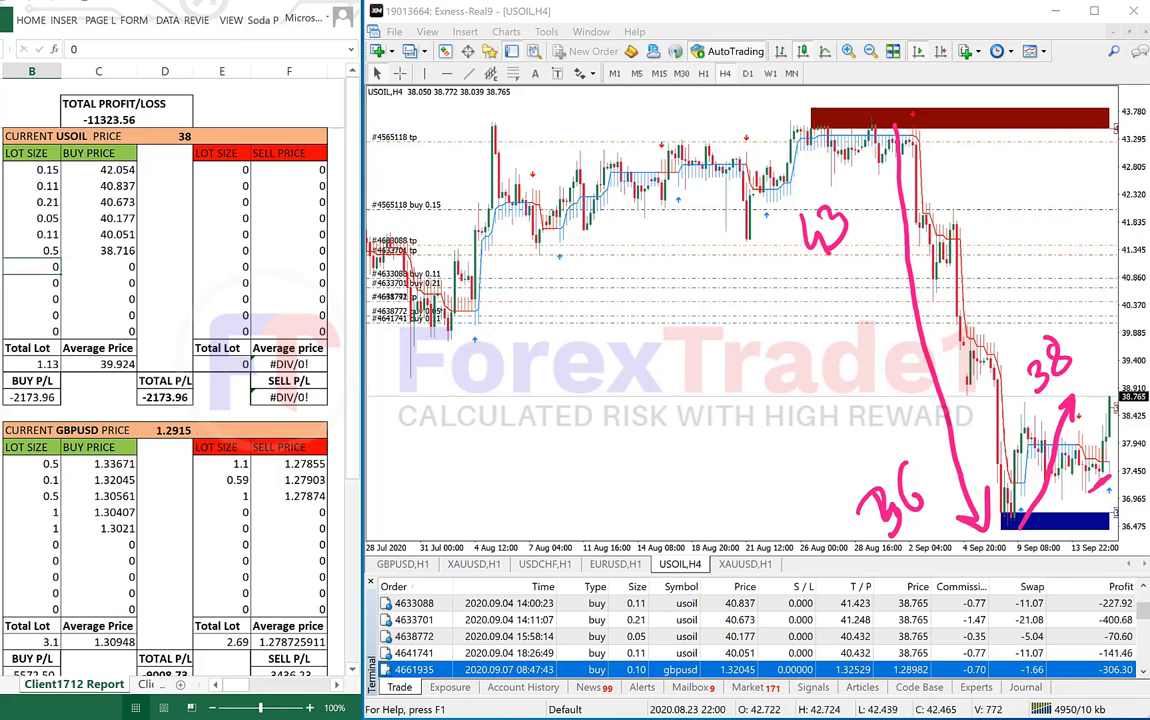
# Write underlined labels "Buy" at 36 and "Sell" at 43 on the USOIL H4 chart, and select lot size cell B12 in the report.
pyautogui.moveTo(829, 453)
pyautogui.mouseDown()
pyautogui.moveTo(875, 432)
pyautogui.moveTo(888, 448)
pyautogui.mouseUp()
pyautogui.moveTo(834, 495); pyautogui.dragTo(893, 447)
pyautogui.moveTo(757, 252)
pyautogui.mouseDown()
pyautogui.moveTo(735, 285)
pyautogui.moveTo(776, 250)
pyautogui.moveTo(786, 222)
pyautogui.mouseUp()
pyautogui.moveTo(792, 250); pyautogui.dragTo(800, 215)
pyautogui.moveTo(725, 325); pyautogui.dragTo(855, 222)
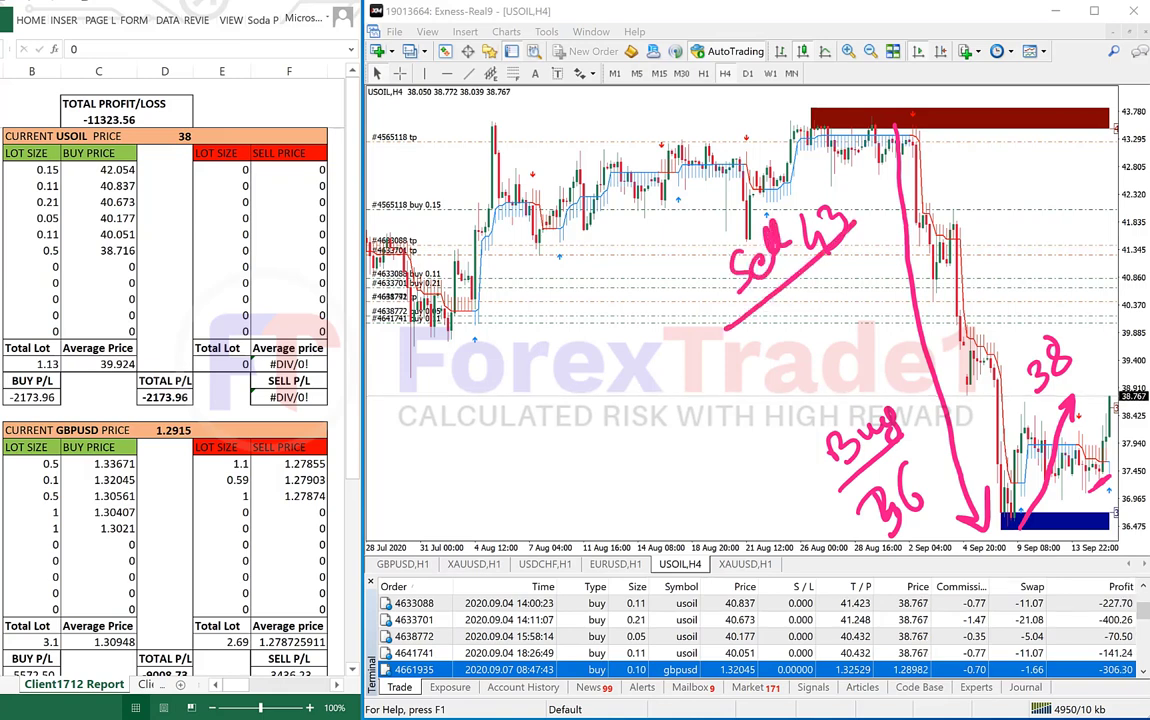
pyautogui.click(32, 267)
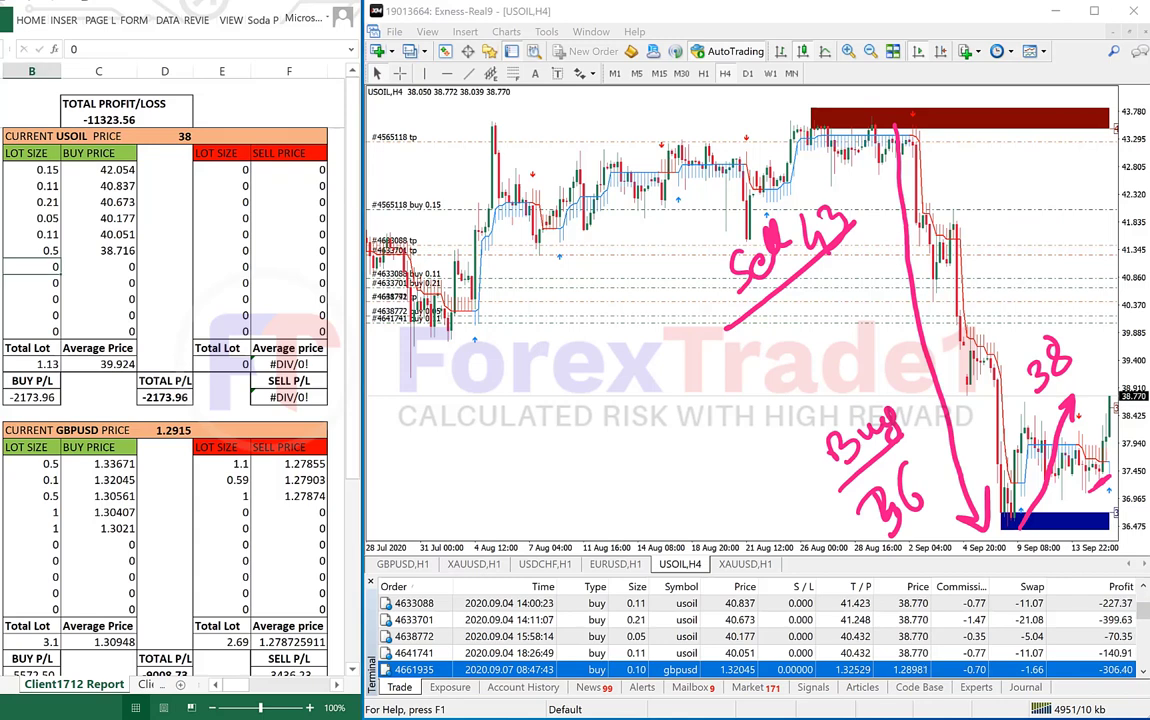
# Add a USOIL buy of 1 lot at price 36 in the first empty buy row of the report.
pyautogui.write('1')
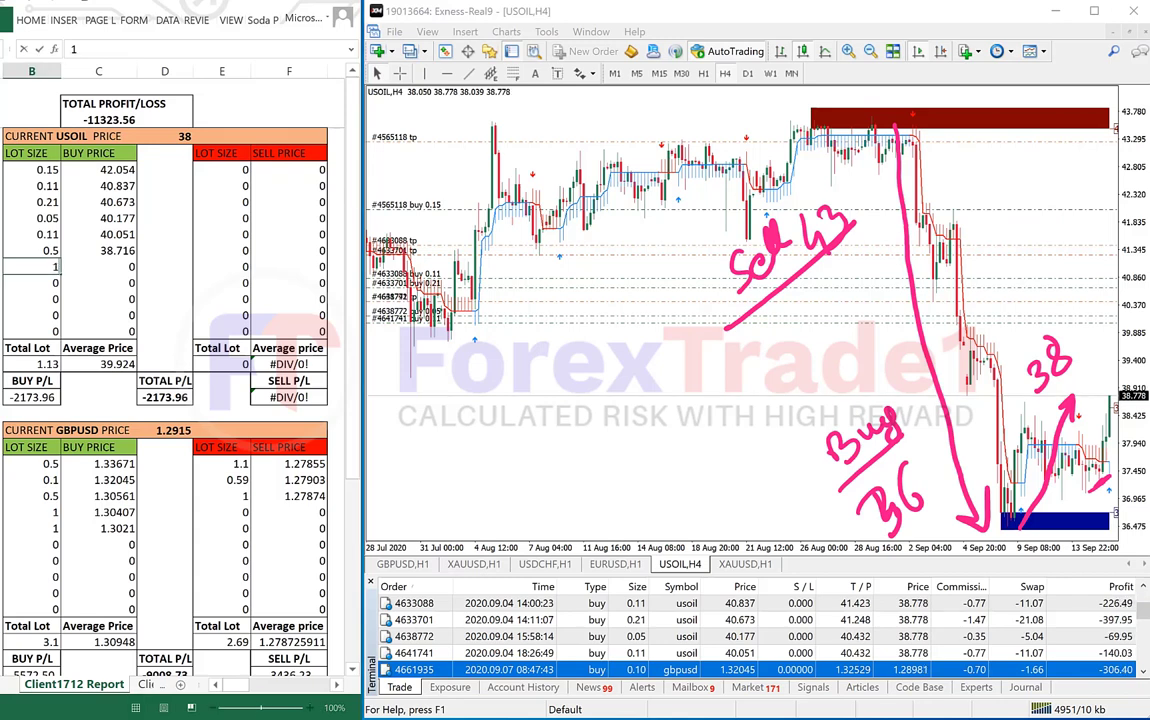
pyautogui.press('Tab')
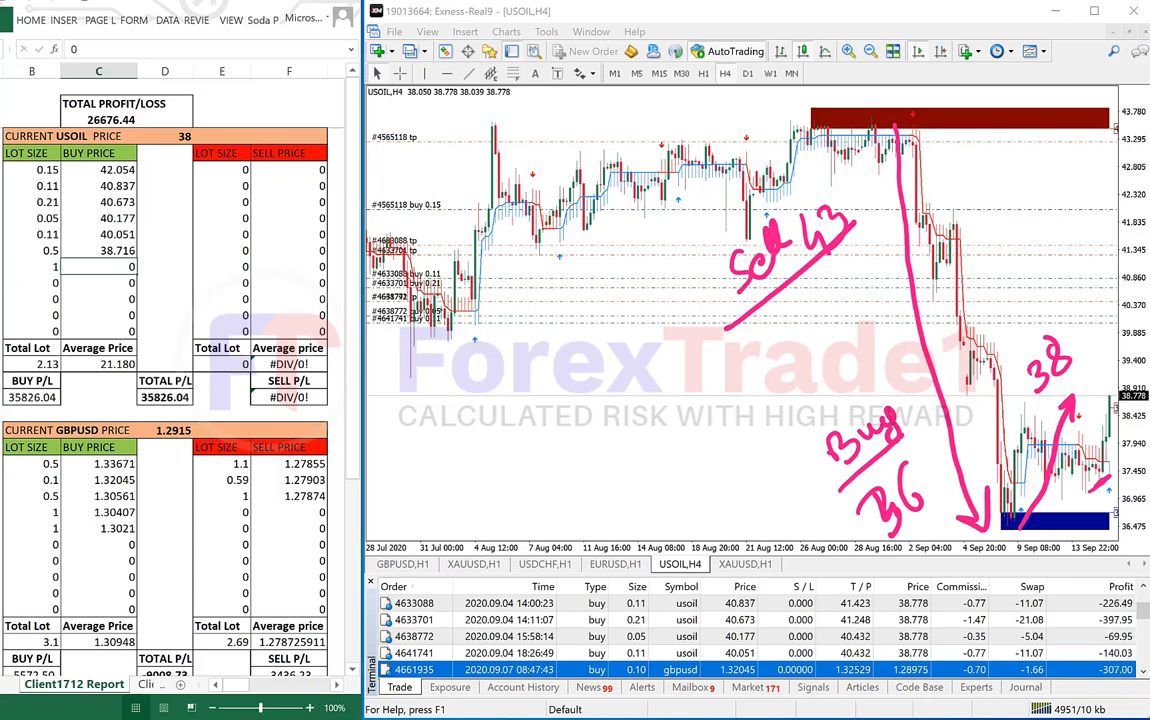
pyautogui.write('36')
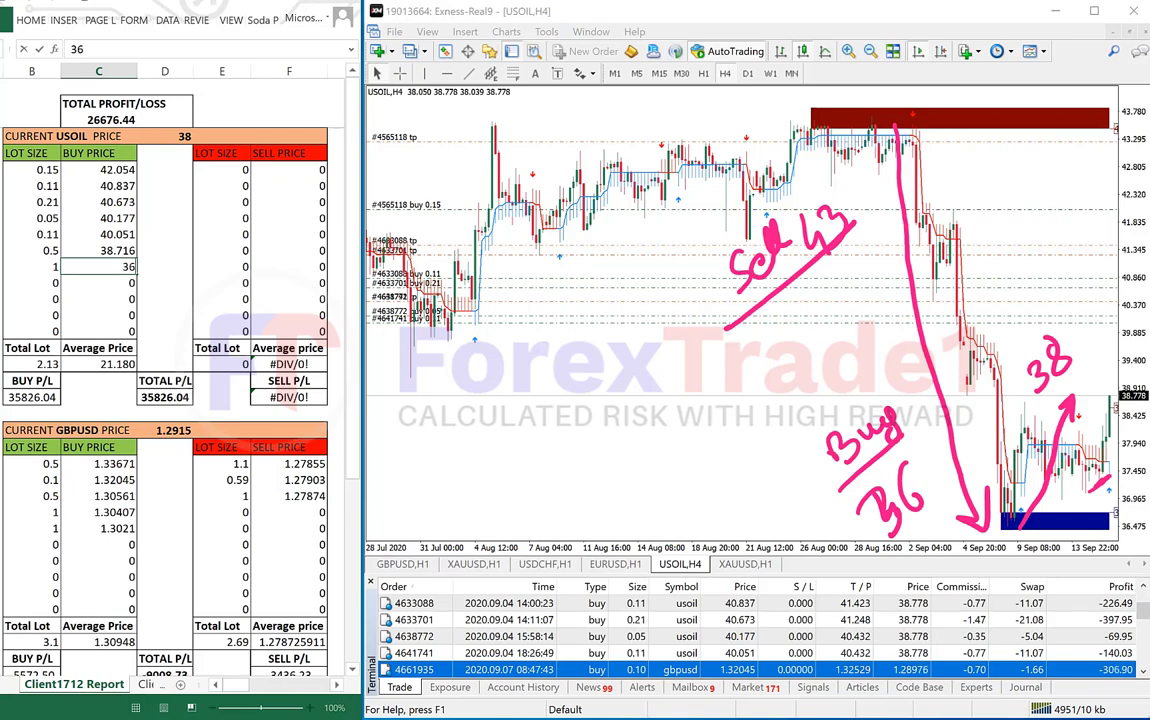
pyautogui.press('Return')
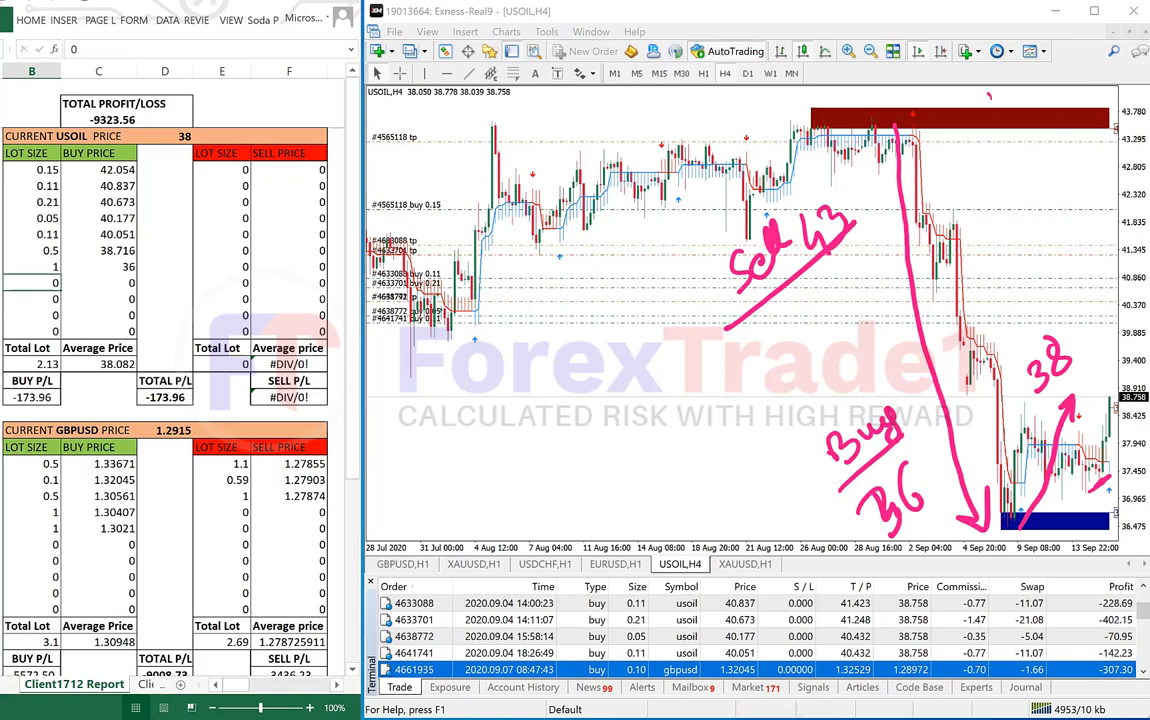
# Circle the dark red zone above 43 on the USOIL chart and add a USOIL sell of 2 lots at 43 in the report.
pyautogui.moveTo(990, 97)
pyautogui.mouseDown()
pyautogui.moveTo(1013, 134)
pyautogui.moveTo(977, 97)
pyautogui.mouseUp()
pyautogui.moveTo(811, 106)
pyautogui.mouseDown()
pyautogui.moveTo(928, 94)
pyautogui.moveTo(1106, 101)
pyautogui.moveTo(920, 148)
pyautogui.moveTo(800, 135)
pyautogui.moveTo(805, 105)
pyautogui.mouseUp()
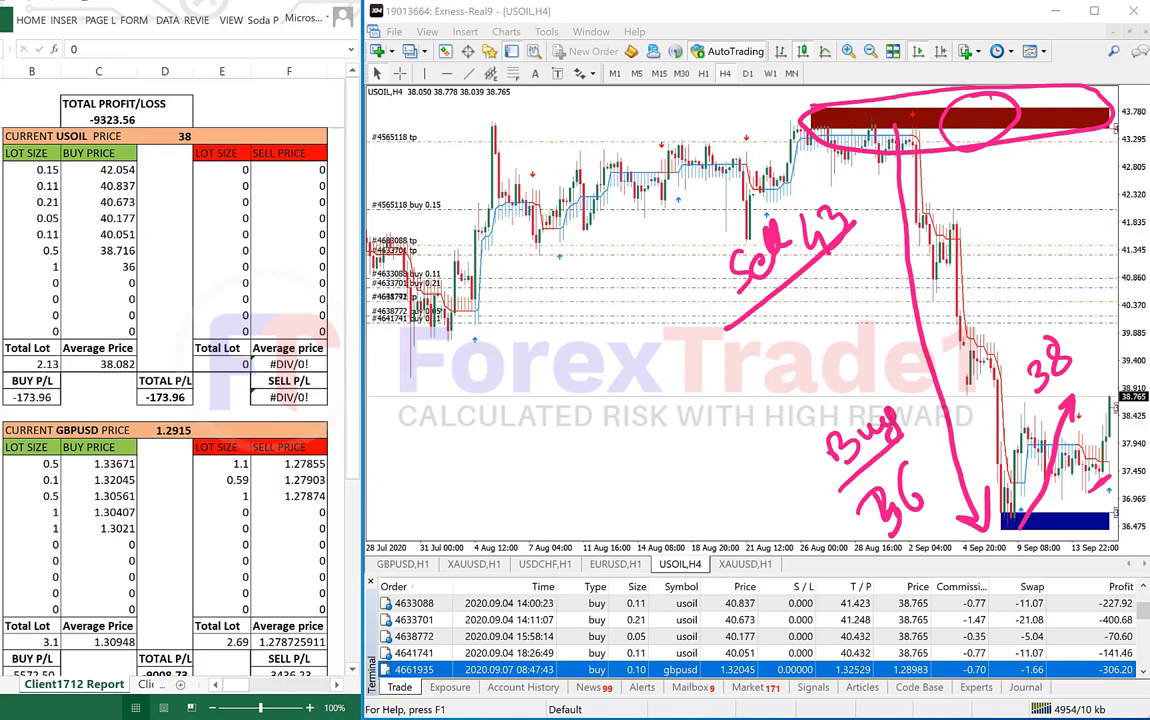
pyautogui.click(222, 170)
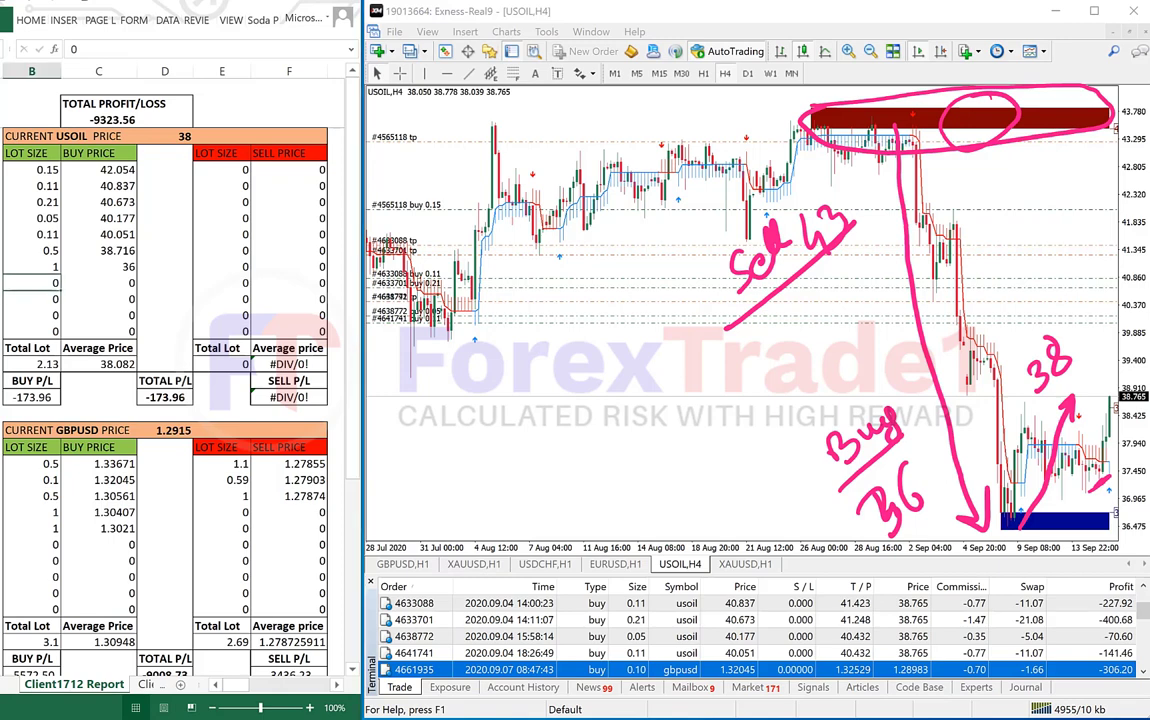
pyautogui.write('2')
pyautogui.press('Tab')
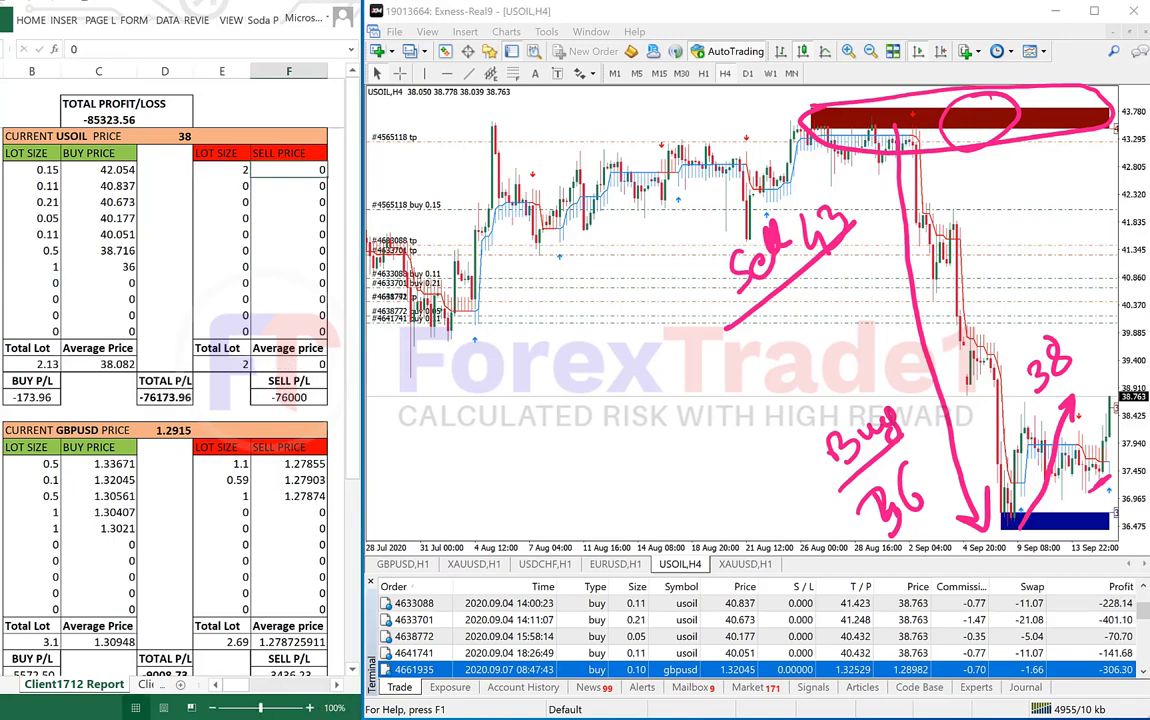
pyautogui.write('43')
pyautogui.press('Return')
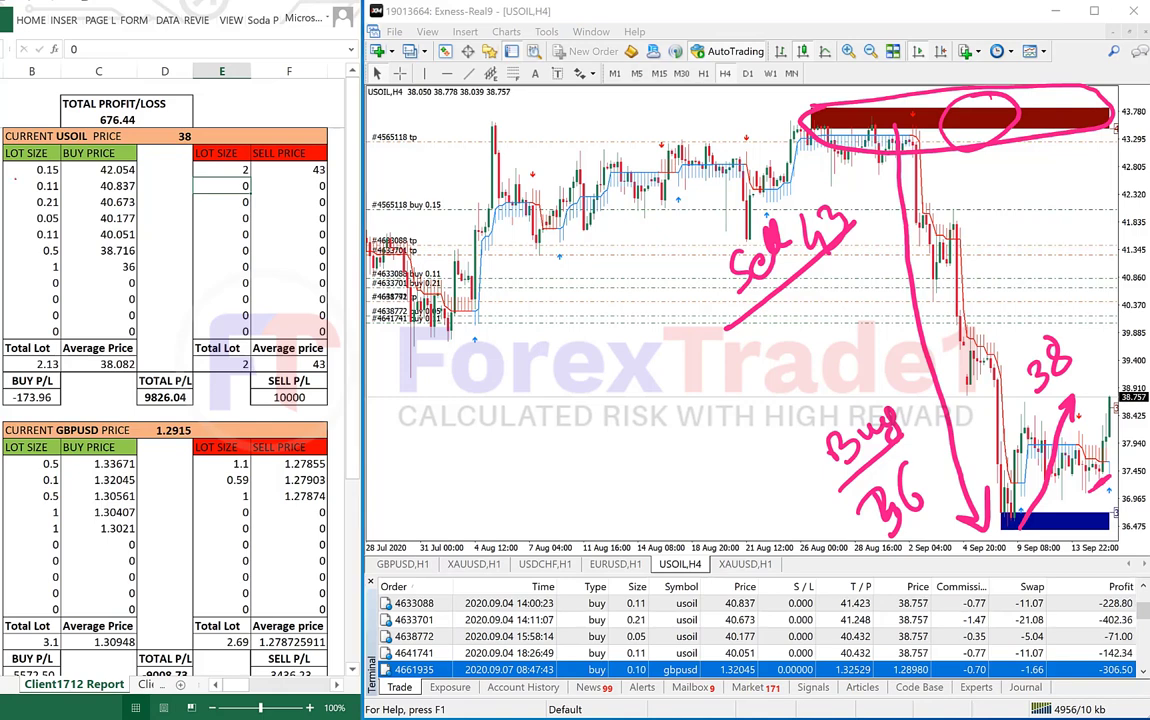
# Mark the USOIL buy rows, the 1-lot buy at 36 and the 2-lot sell at 43, and circle the USOIL total P/L.
pyautogui.moveTo(13, 172)
pyautogui.mouseDown()
pyautogui.moveTo(27, 166)
pyautogui.moveTo(22, 227)
pyautogui.mouseUp()
pyautogui.moveTo(13, 258); pyautogui.dragTo(27, 244)
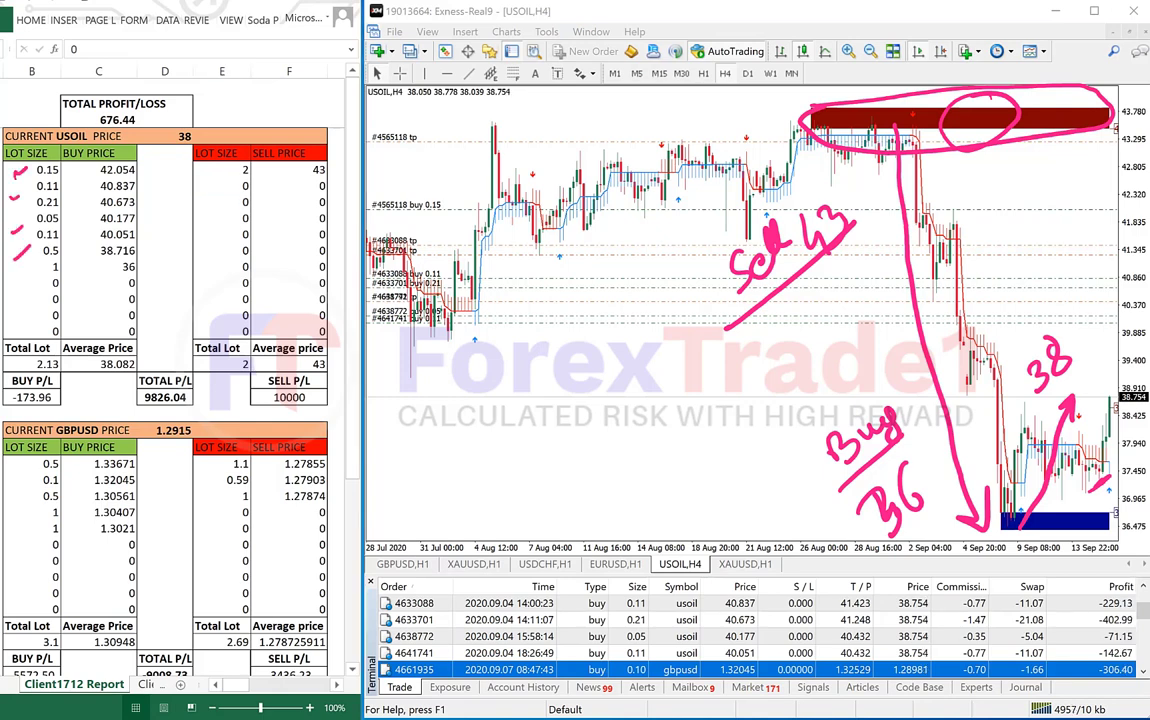
pyautogui.moveTo(255, 158)
pyautogui.mouseDown()
pyautogui.moveTo(258, 175)
pyautogui.moveTo(312, 167)
pyautogui.mouseUp()
pyautogui.moveTo(60, 268); pyautogui.dragTo(110, 266)
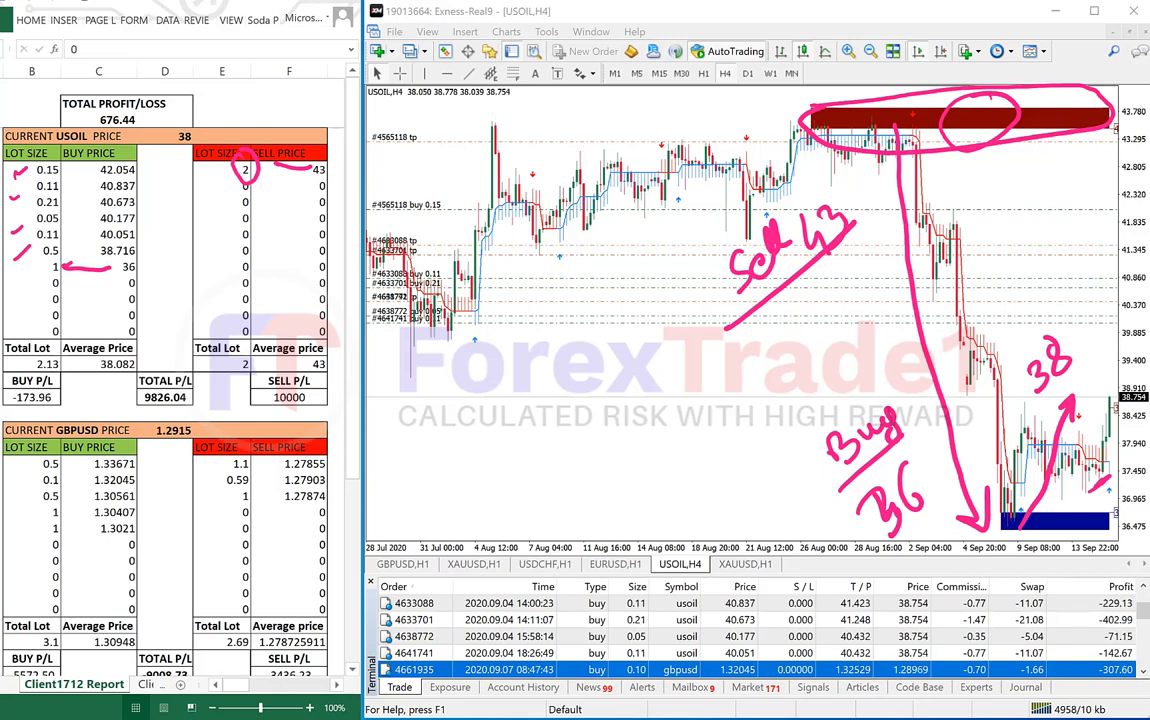
pyautogui.moveTo(150, 356)
pyautogui.mouseDown()
pyautogui.moveTo(124, 372)
pyautogui.moveTo(160, 410)
pyautogui.moveTo(185, 357)
pyautogui.mouseUp()
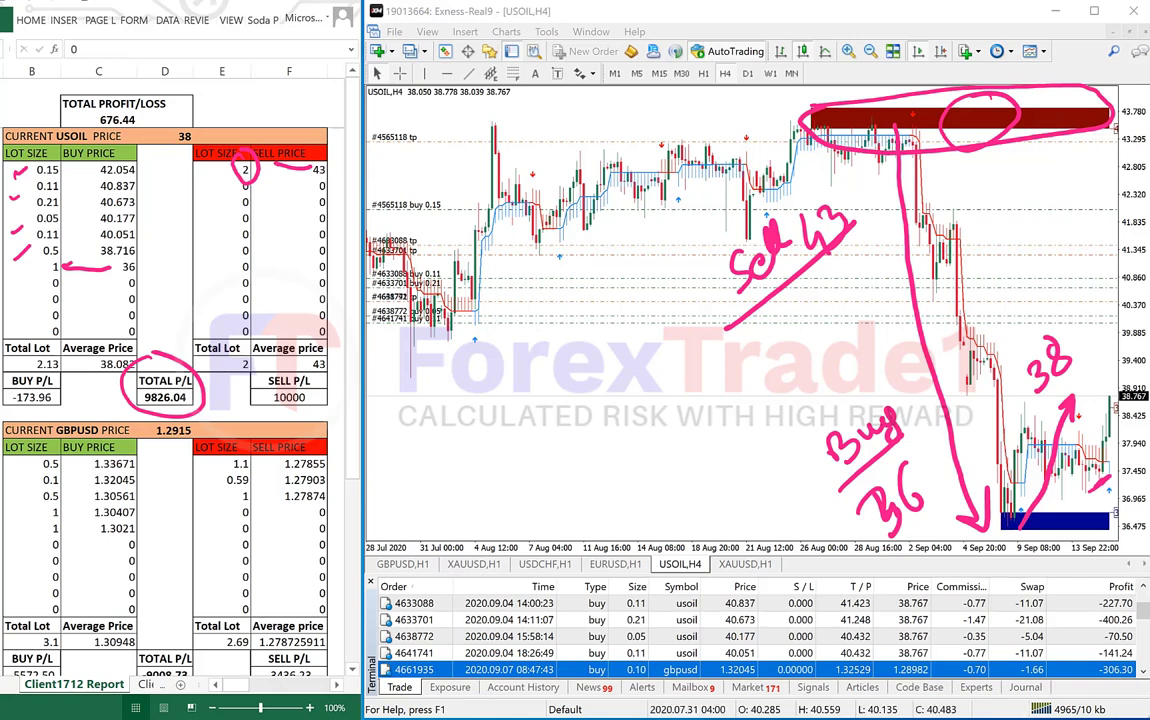
# Clear the drawn markings and show the GBPUSD section of the report beside the GBPUSD H4 chart.
pyautogui.press('Escape')
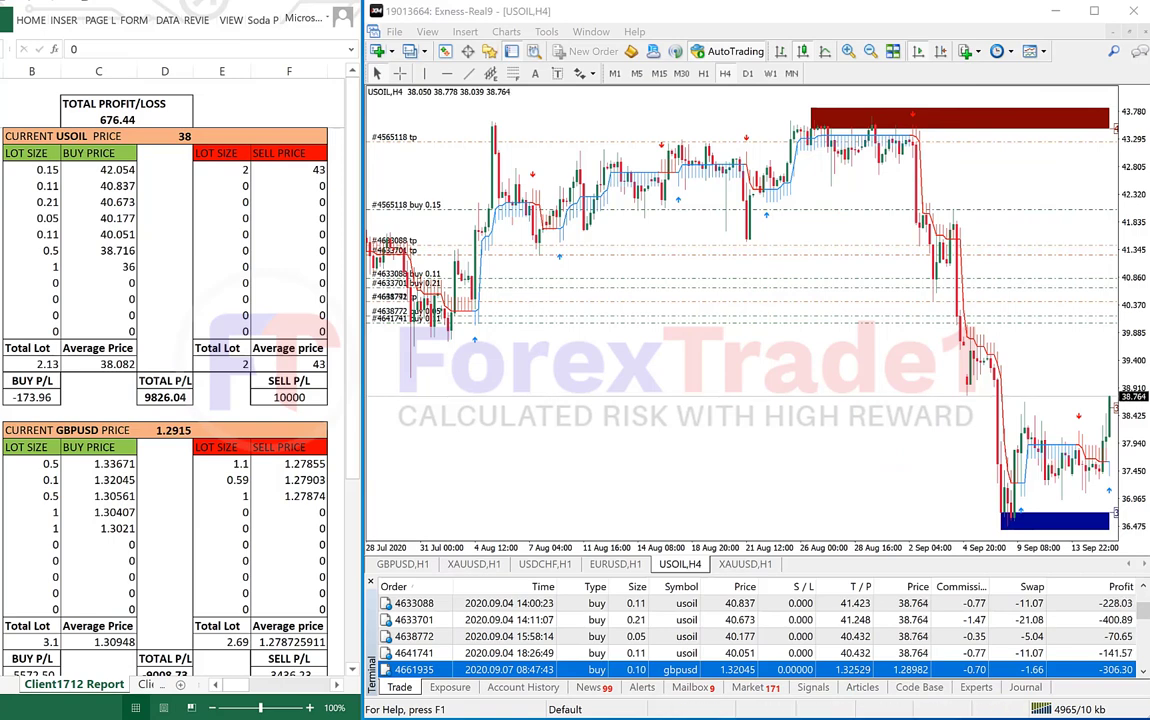
pyautogui.scroll(-1, 165, 380)
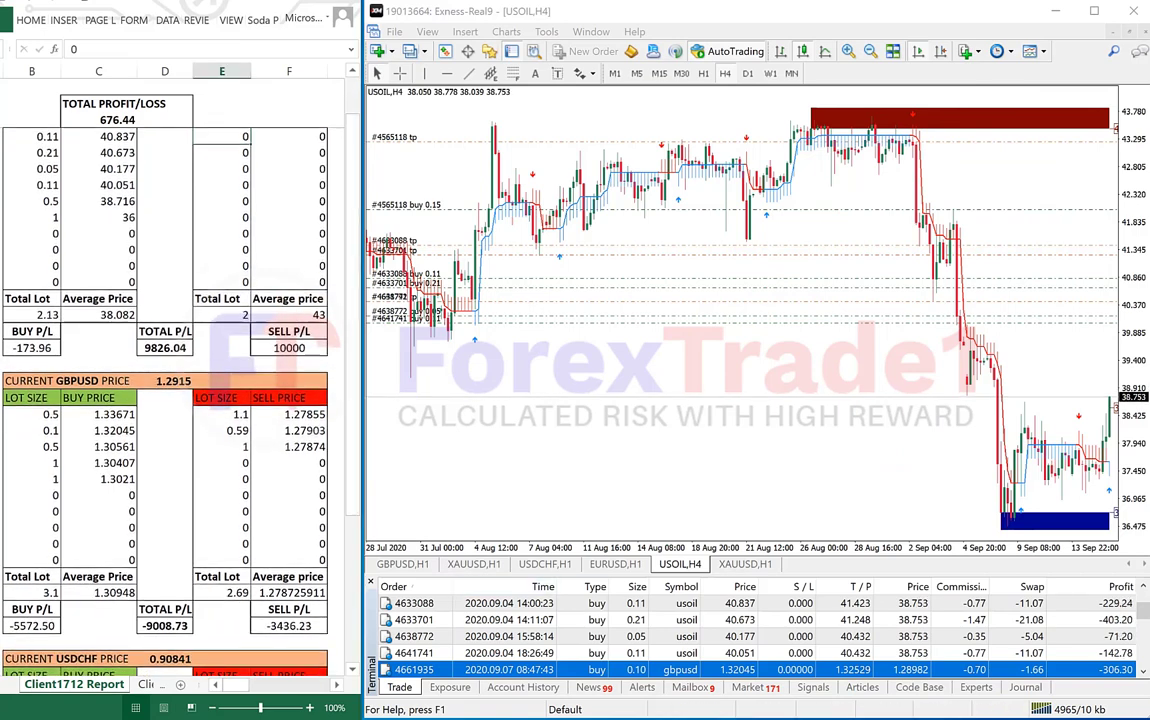
pyautogui.click(403, 565)
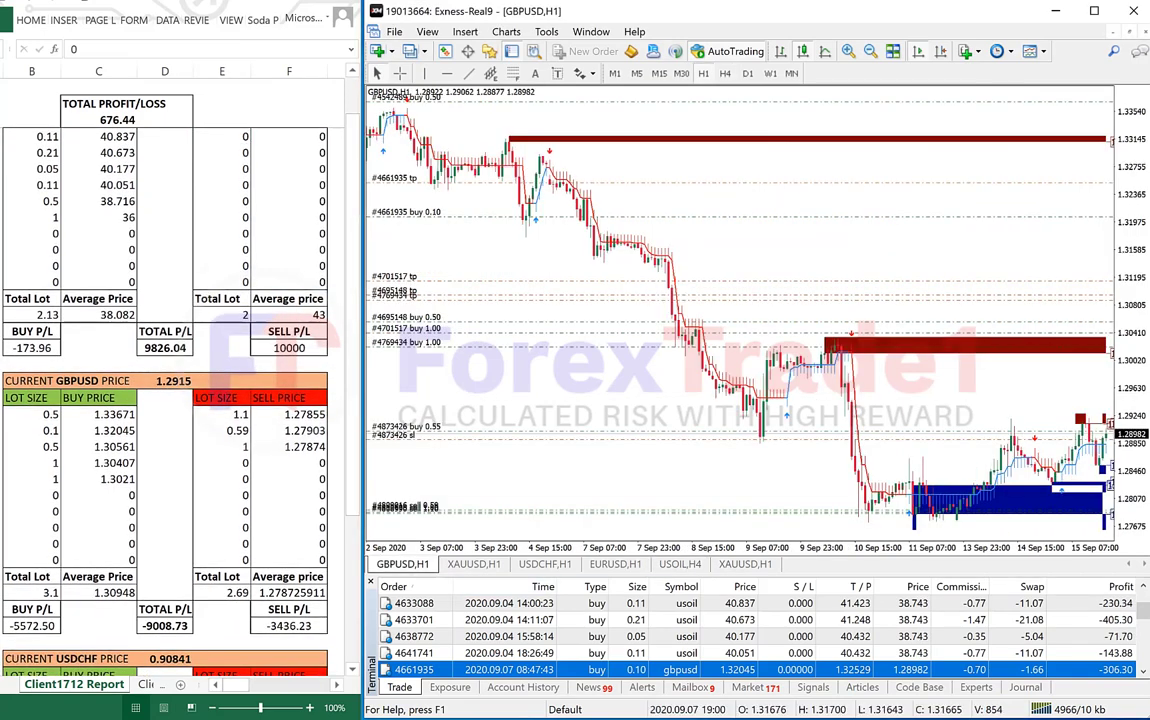
pyautogui.click(725, 74)
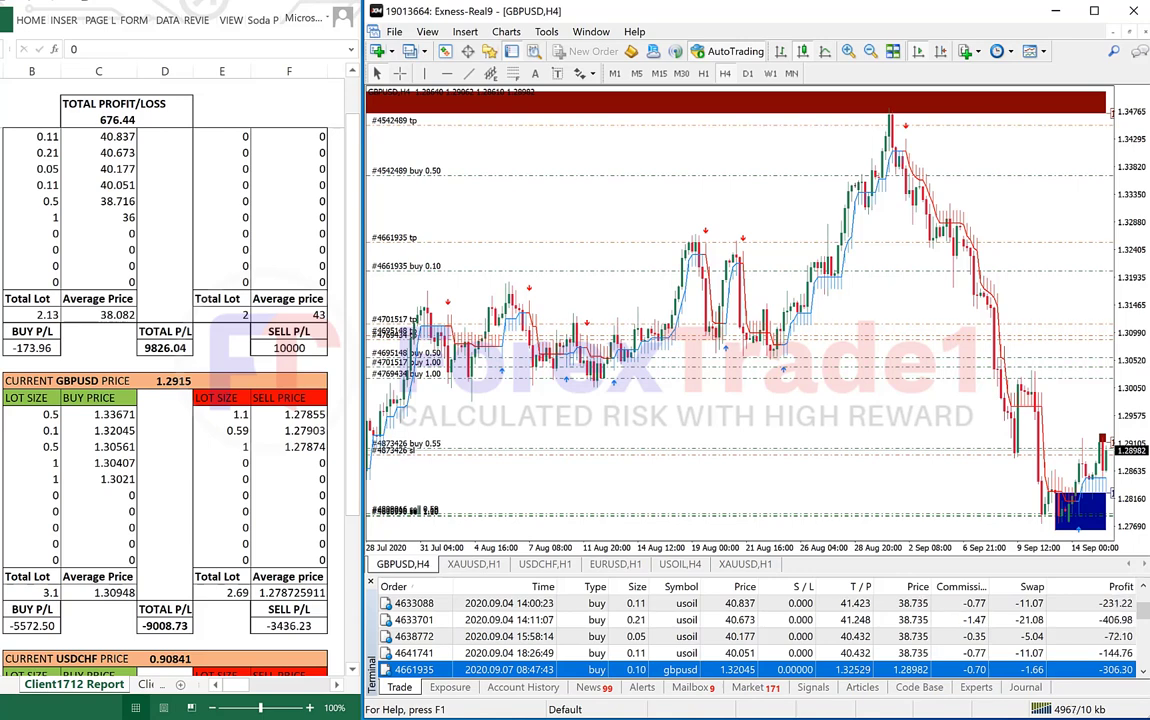
# Examine the open GBPUSD buy and sell orders in the trade list, selecting the 0.10-lot buy.
pyautogui.scroll(-2, 750, 636)
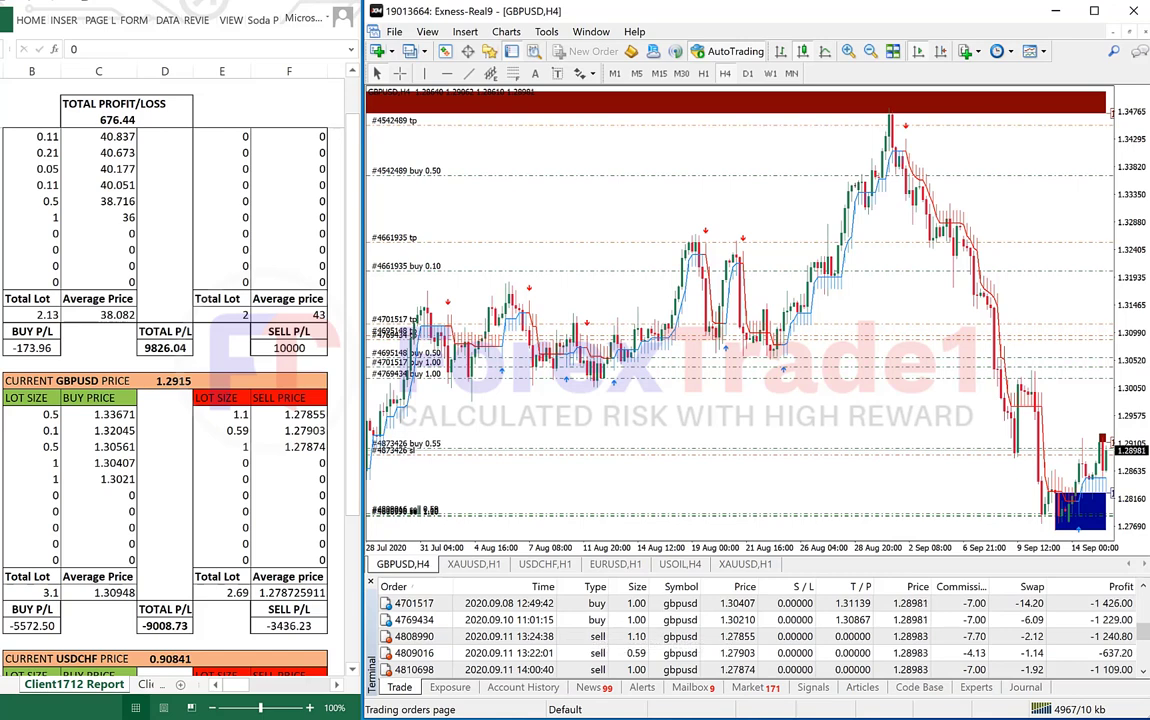
pyautogui.scroll(-1, 750, 636)
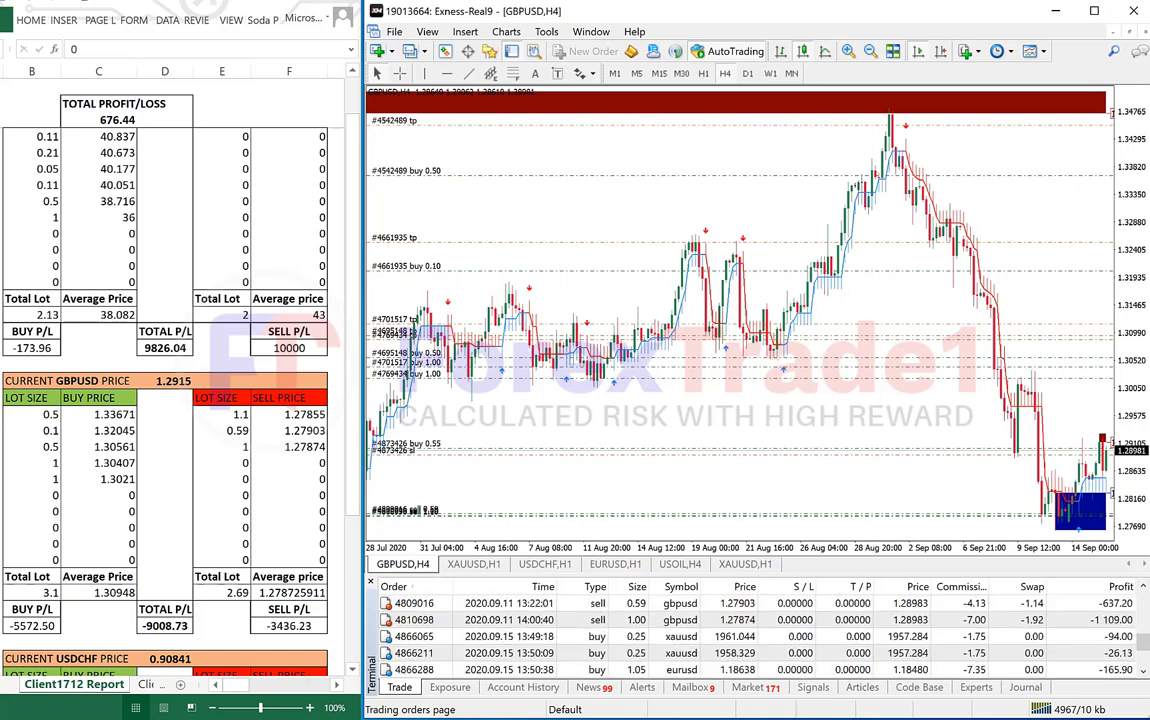
pyautogui.scroll(-2, 750, 636)
pyautogui.scroll(4, 750, 636)
pyautogui.click(700, 653)
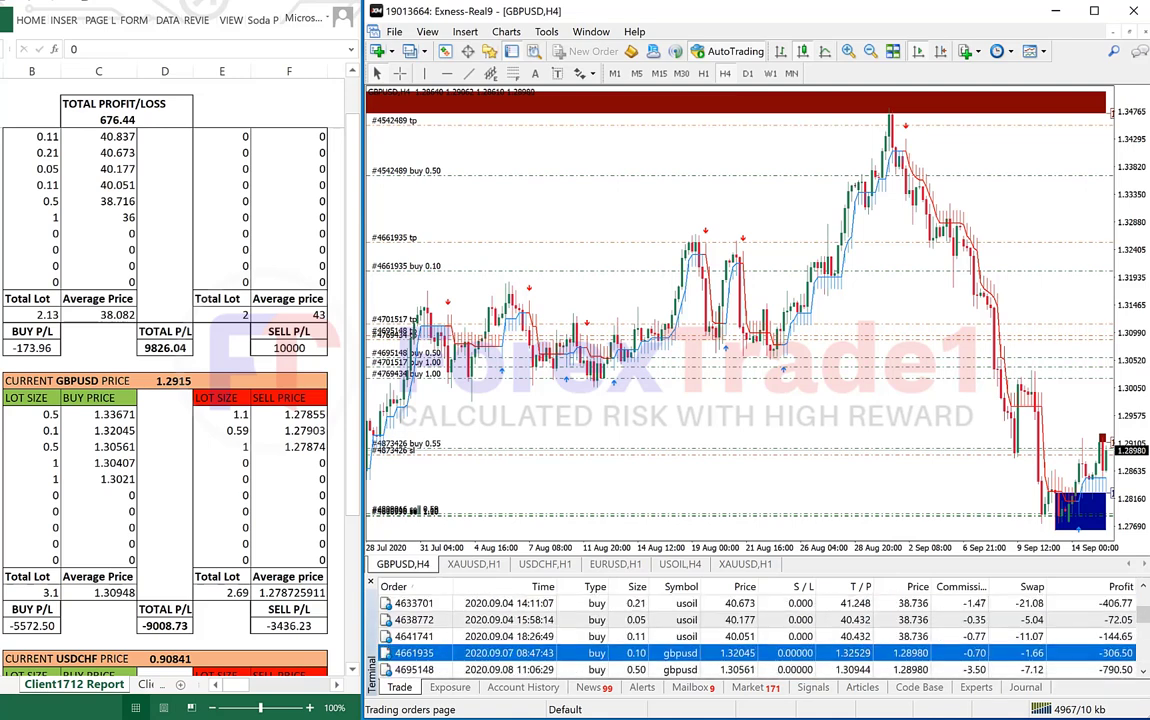
pyautogui.scroll(-1, 515, 622)
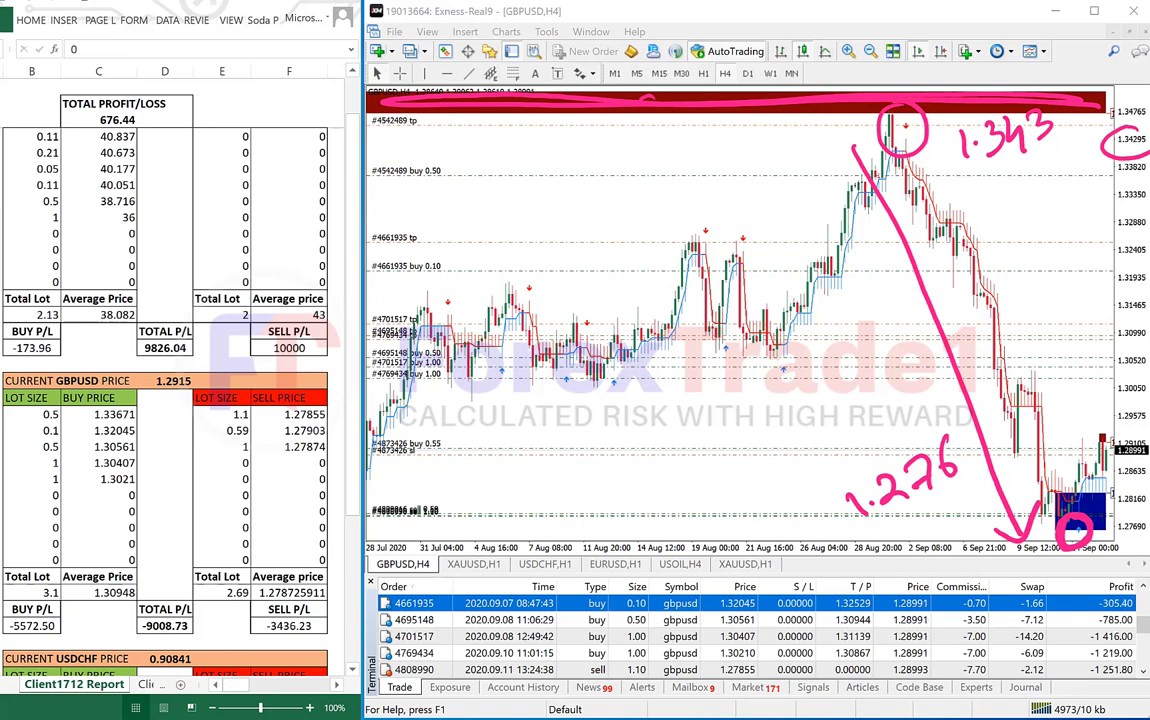
# Draw an upward arrow for the GBPUSD rebound on the H4 chart, write an underlined 1.290 above it and underline 1.276.
pyautogui.moveTo(1039, 543)
pyautogui.mouseDown()
pyautogui.moveTo(1079, 411)
pyautogui.moveTo(1097, 406)
pyautogui.moveTo(1092, 418)
pyautogui.mouseUp()
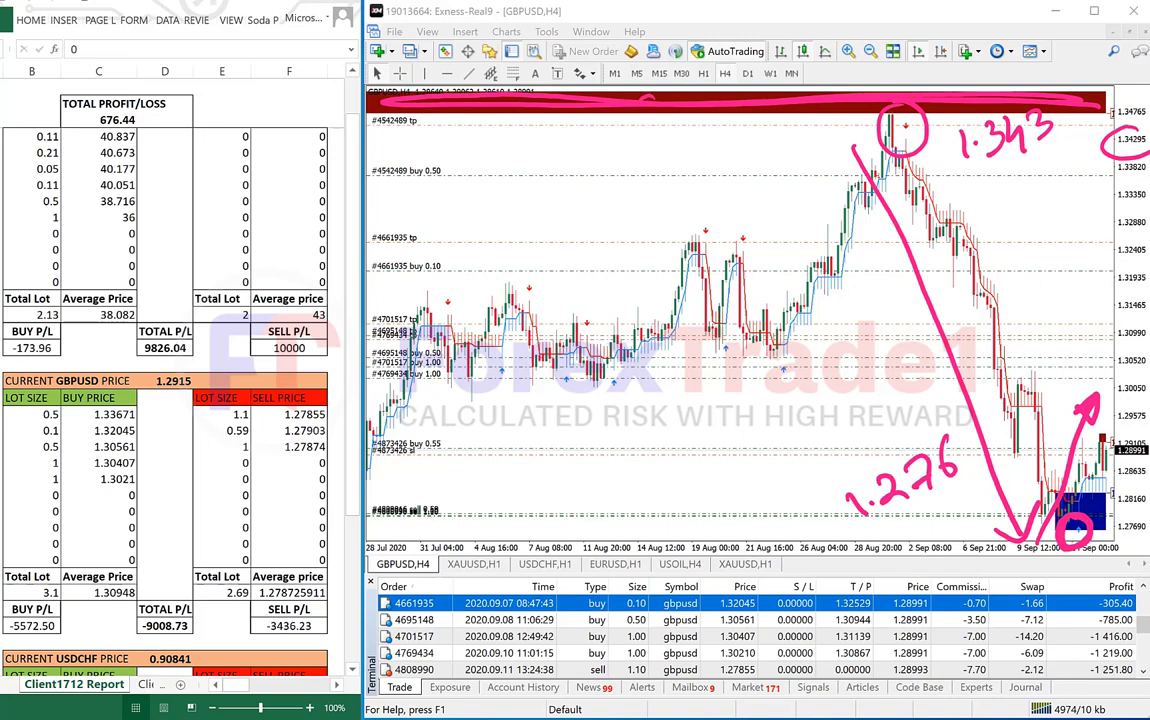
pyautogui.moveTo(886, 534); pyautogui.dragTo(963, 474)
pyautogui.moveTo(1046, 330)
pyautogui.mouseDown()
pyautogui.moveTo(1042, 348)
pyautogui.moveTo(1070, 302)
pyautogui.moveTo(1074, 322)
pyautogui.moveTo(1080, 302)
pyautogui.moveTo(1076, 318)
pyautogui.mouseUp()
pyautogui.click(1049, 345)
pyautogui.moveTo(1094, 274); pyautogui.dragTo(1098, 282)
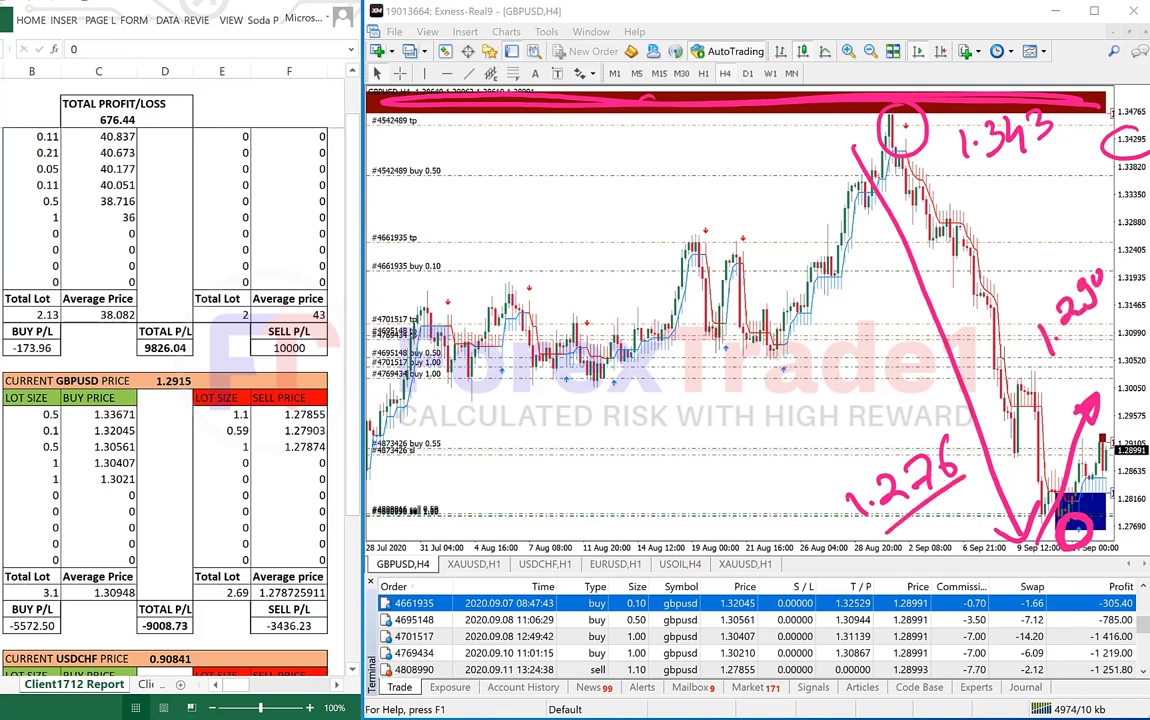
pyautogui.moveTo(1088, 338); pyautogui.dragTo(1064, 356)
# Circle the GBPUSD total P/L in the report and add a GBPUSD buy of 1 lot at 1.276 in the first empty buy row.
pyautogui.click(222, 136)
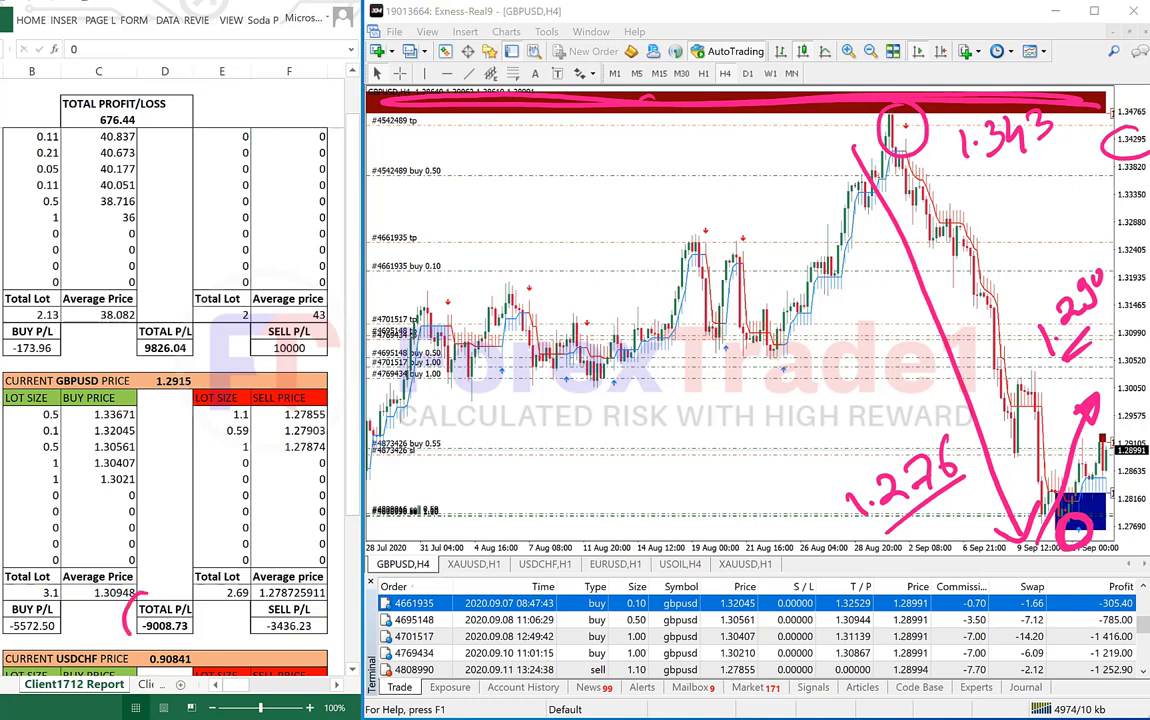
pyautogui.moveTo(176, 592); pyautogui.dragTo(142, 590)
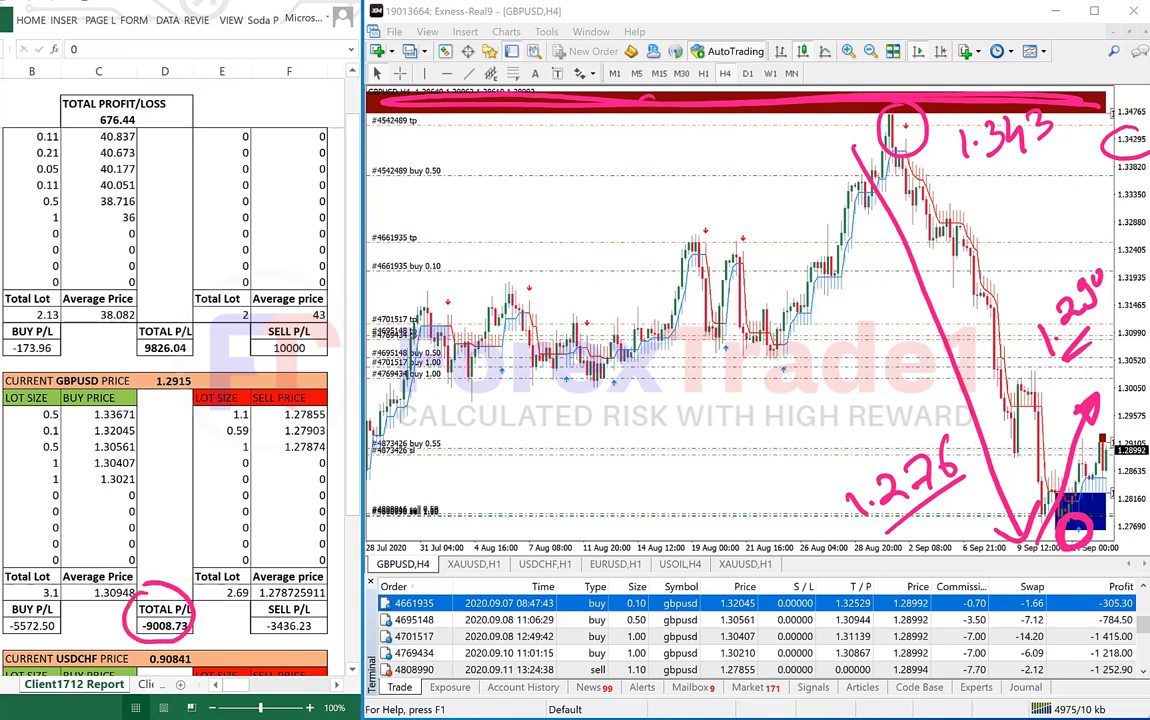
pyautogui.click(32, 495)
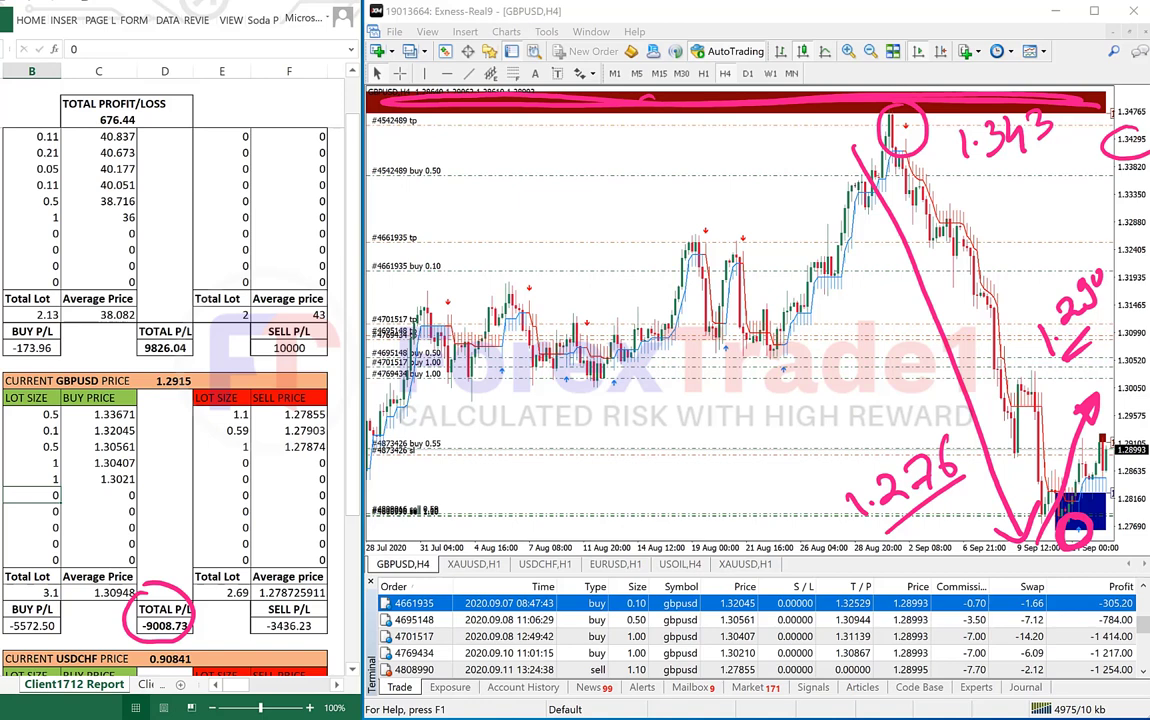
pyautogui.write('1')
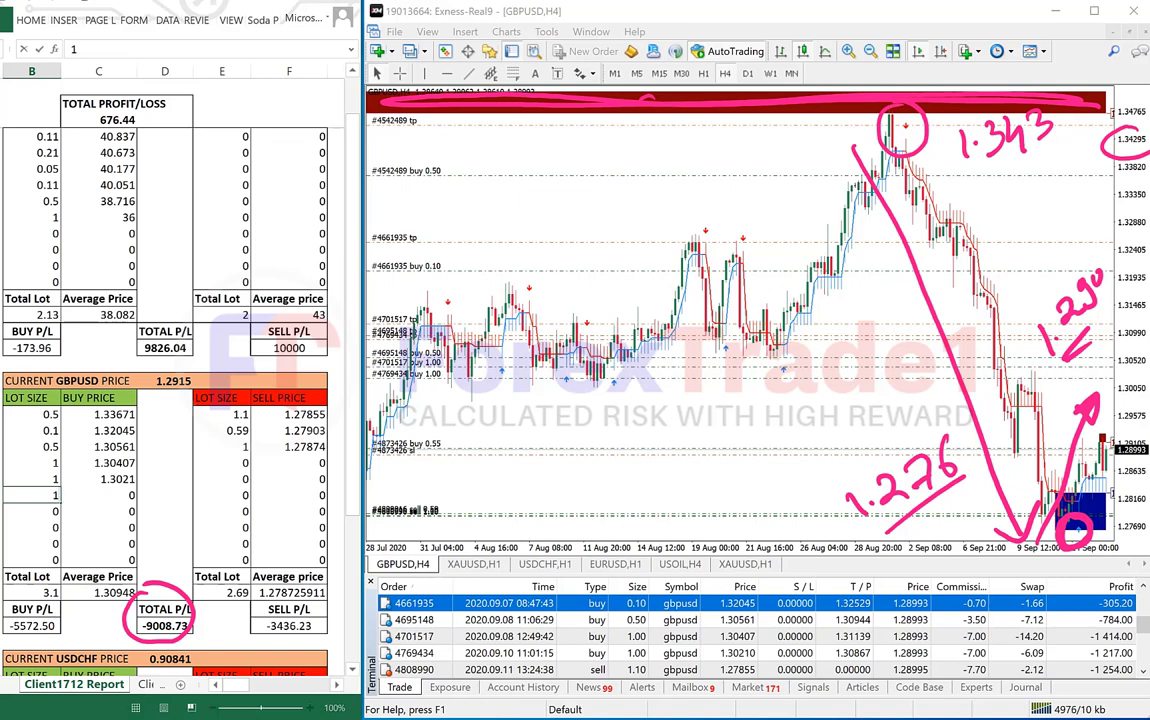
pyautogui.press('Tab')
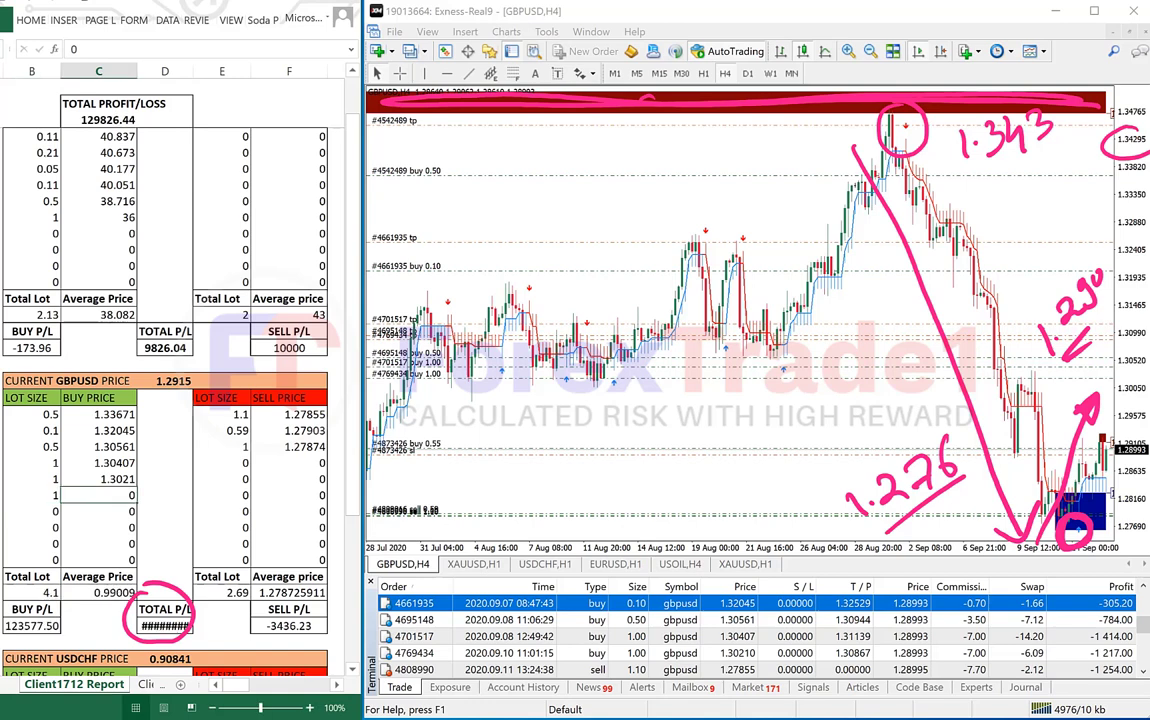
pyautogui.write('1.')
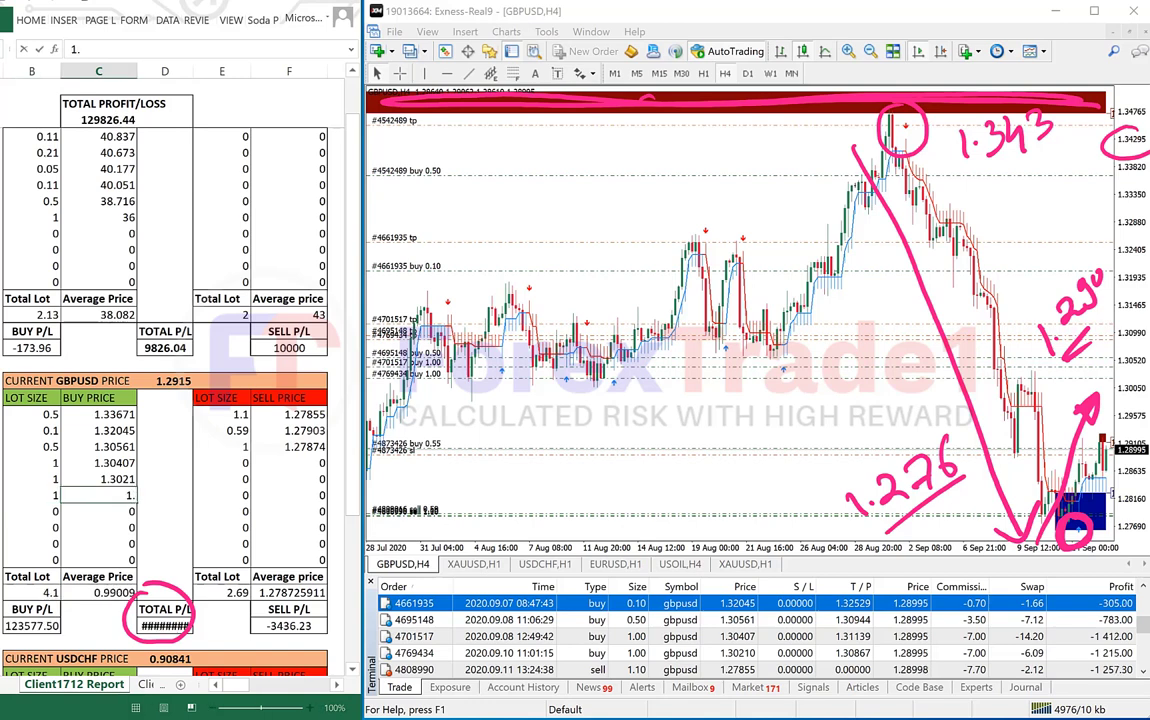
pyautogui.write('126')
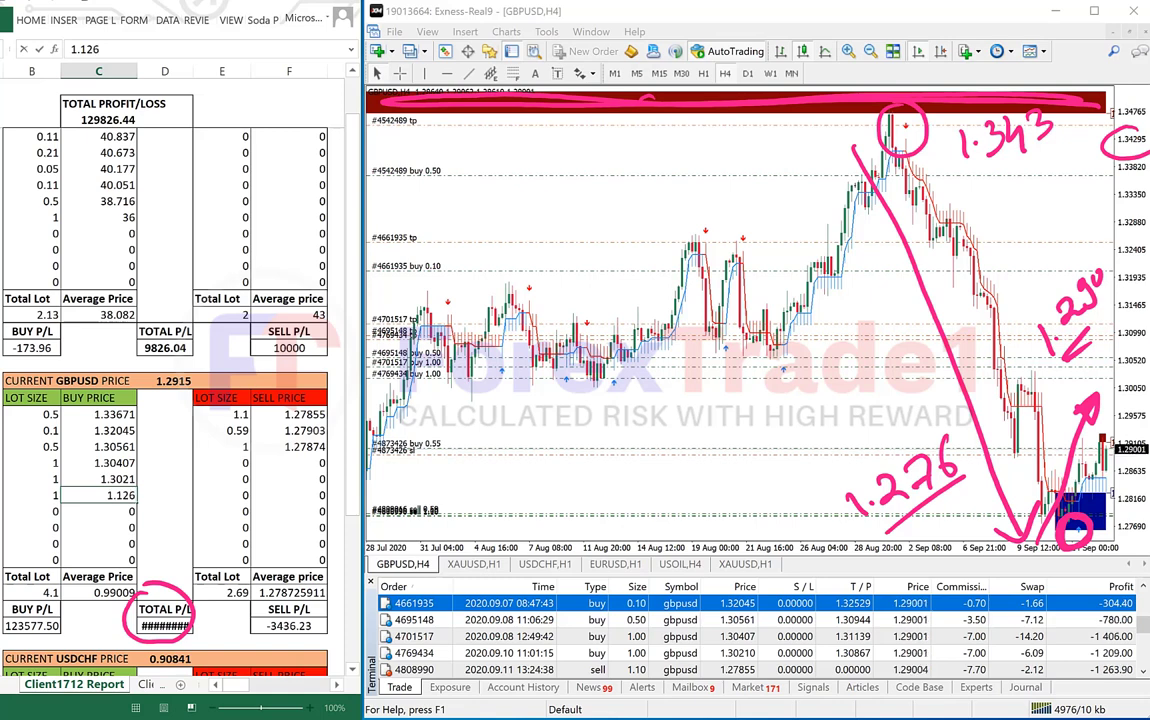
pyautogui.press('BackSpace')
pyautogui.press('BackSpace')
pyautogui.press('BackSpace')
pyautogui.write('276')
pyautogui.press('Return')
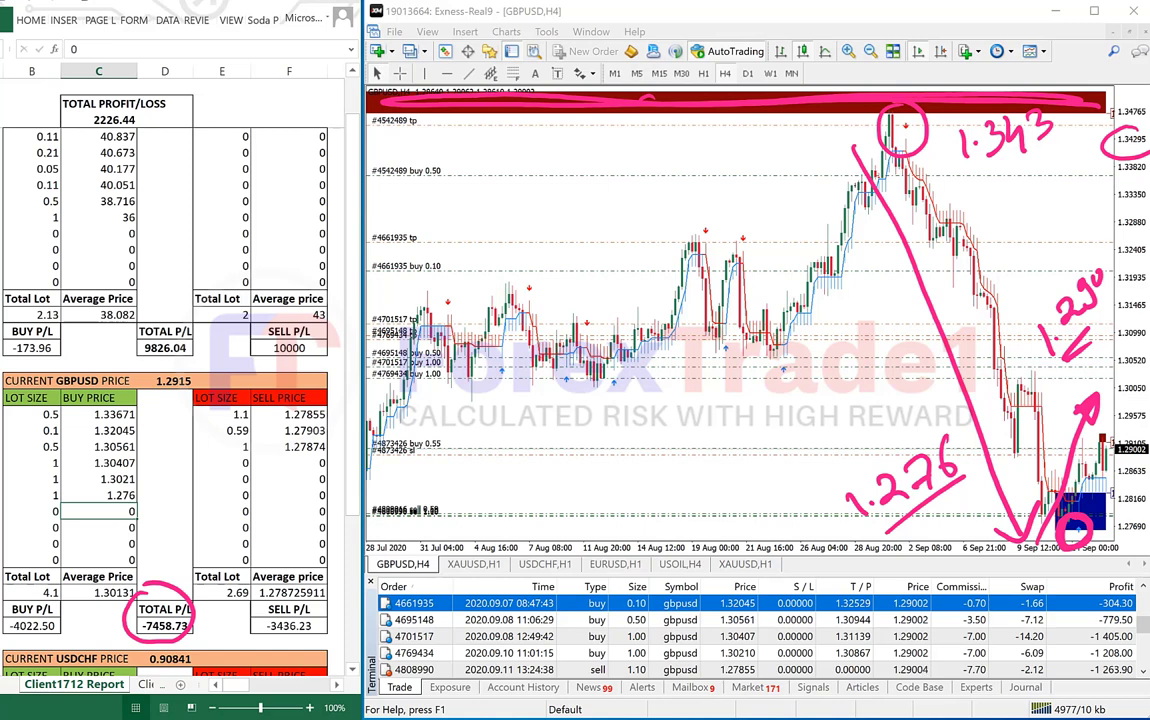
# Set the current GBPUSD price in the report to 1.29.
pyautogui.doubleClick(160, 381)
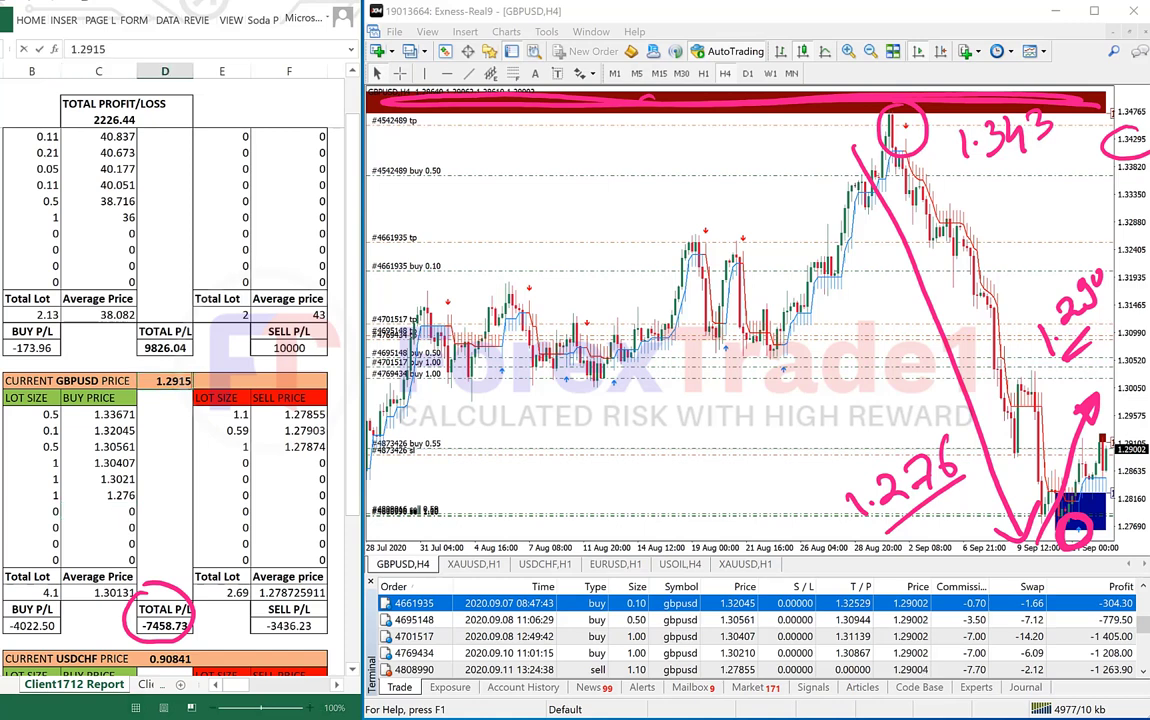
pyautogui.press('BackSpace')
pyautogui.press('BackSpace')
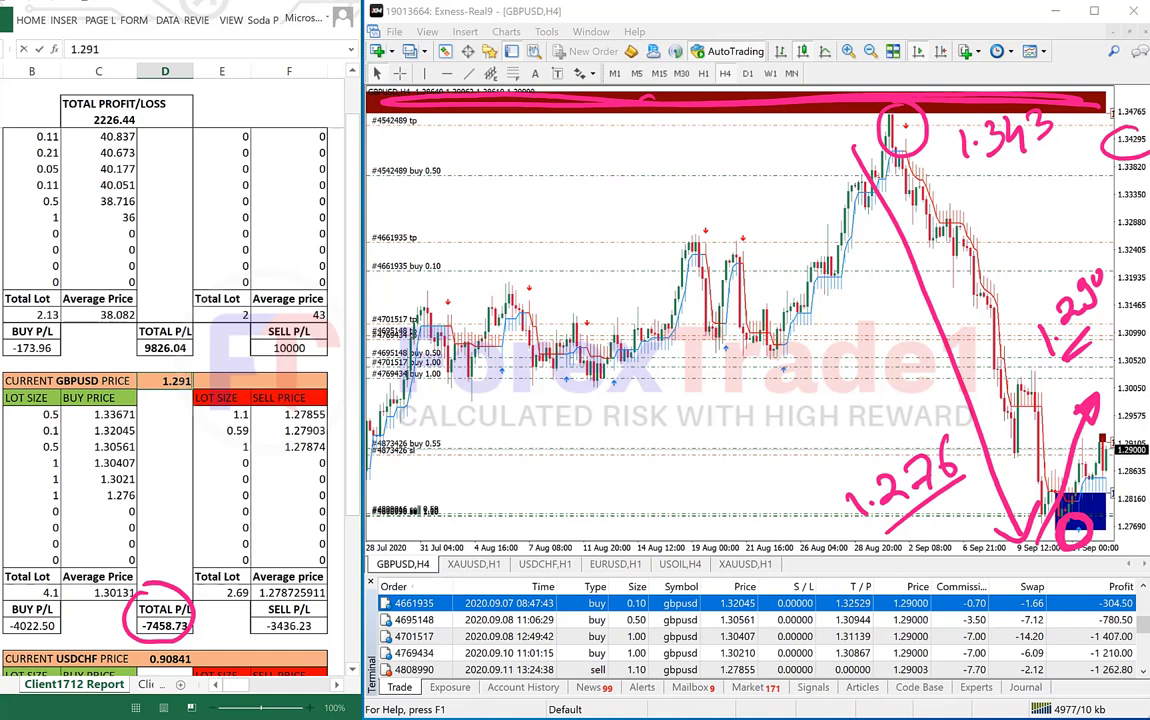
pyautogui.write('00')
pyautogui.press('Return')
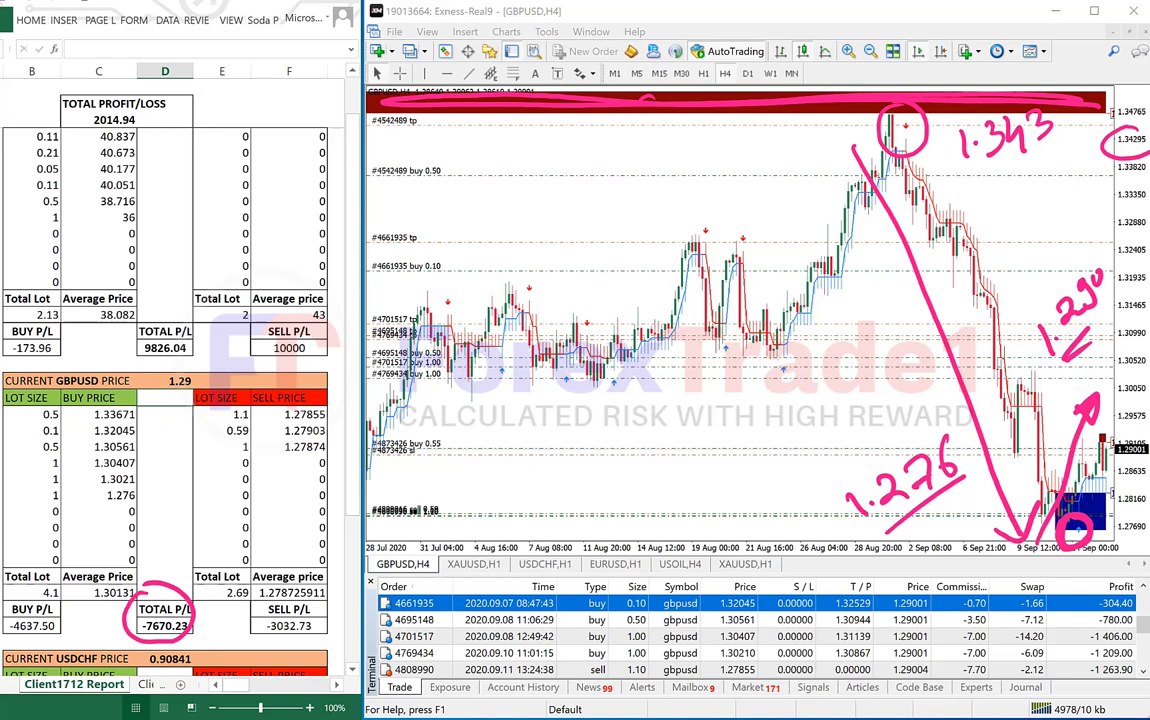
# Add a GBPUSD sell of 1 lot at 1.343 in the first empty sell row of the report.
pyautogui.click(222, 463)
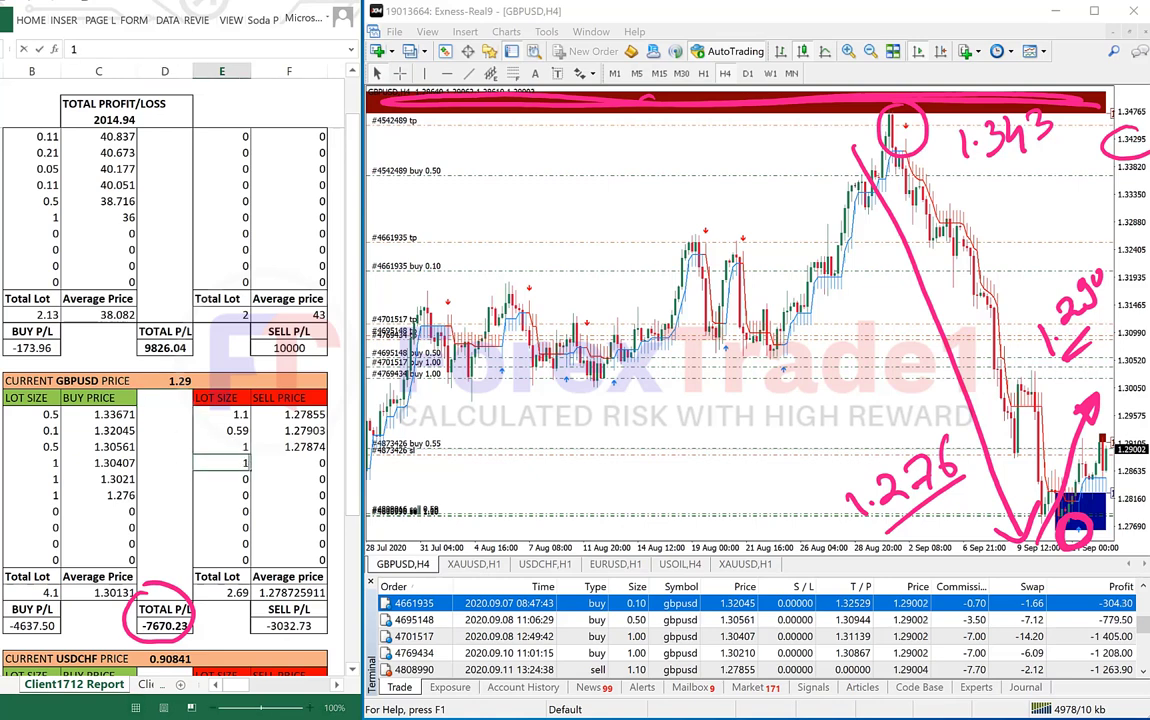
pyautogui.write('1')
pyautogui.press('Tab')
pyautogui.write('1.')
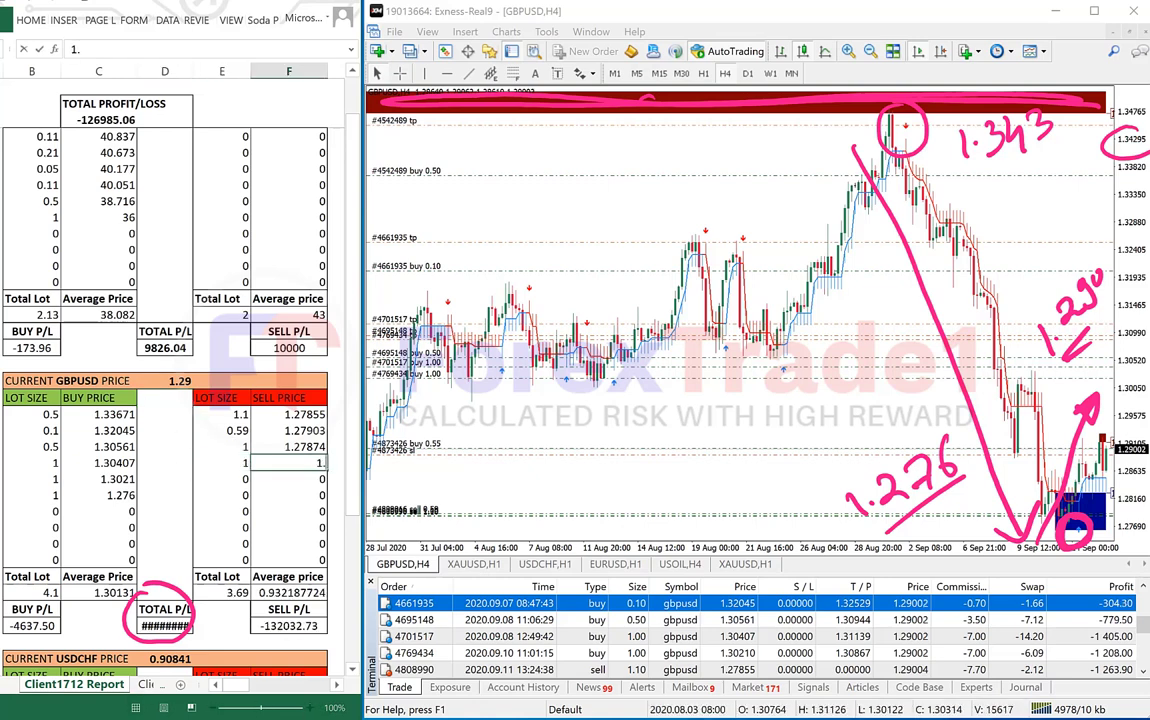
pyautogui.write('3430')
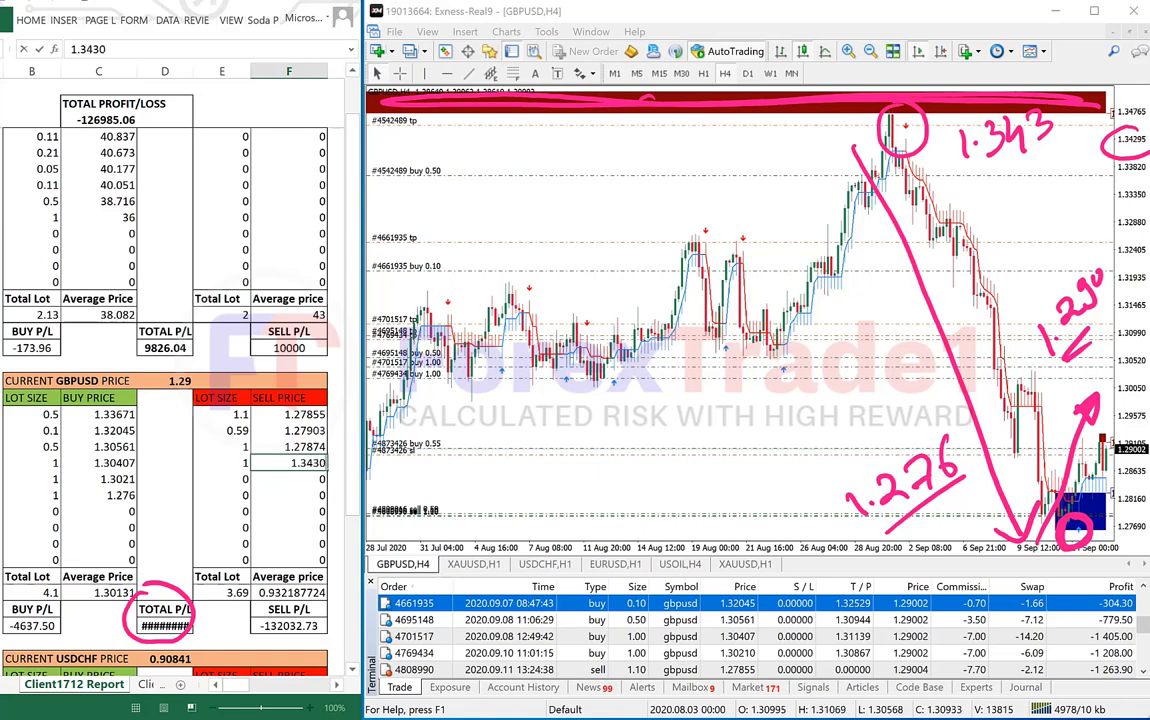
pyautogui.press('Return')
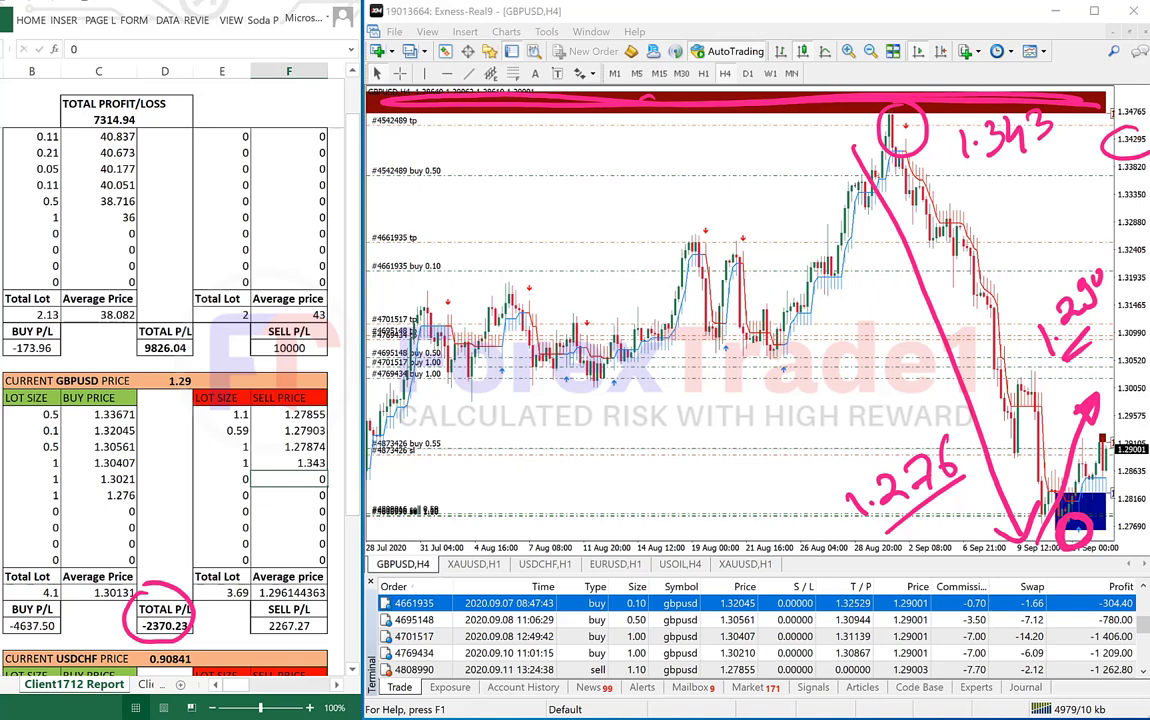
# Circle the overall total profit/loss in the report and underline the handwritten 1.343 and 1.276 on the GBPUSD chart.
pyautogui.moveTo(134, 99)
pyautogui.mouseDown()
pyautogui.moveTo(77, 105)
pyautogui.moveTo(97, 92)
pyautogui.mouseUp()
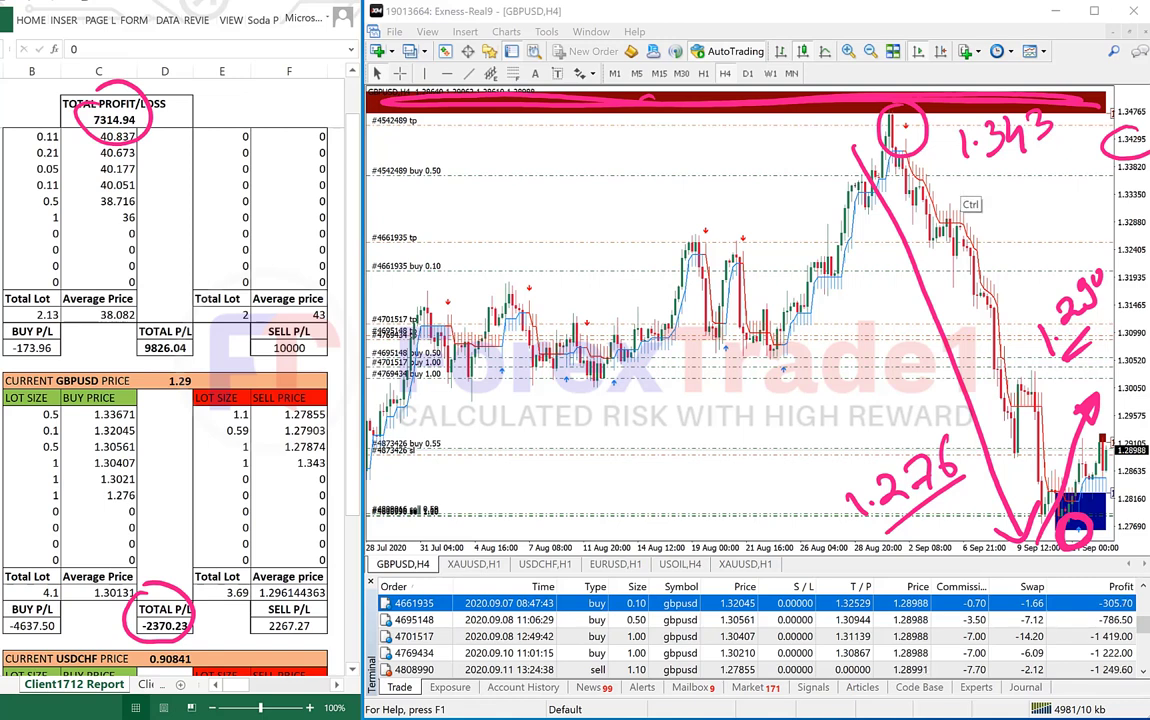
pyautogui.moveTo(963, 175); pyautogui.dragTo(1053, 140)
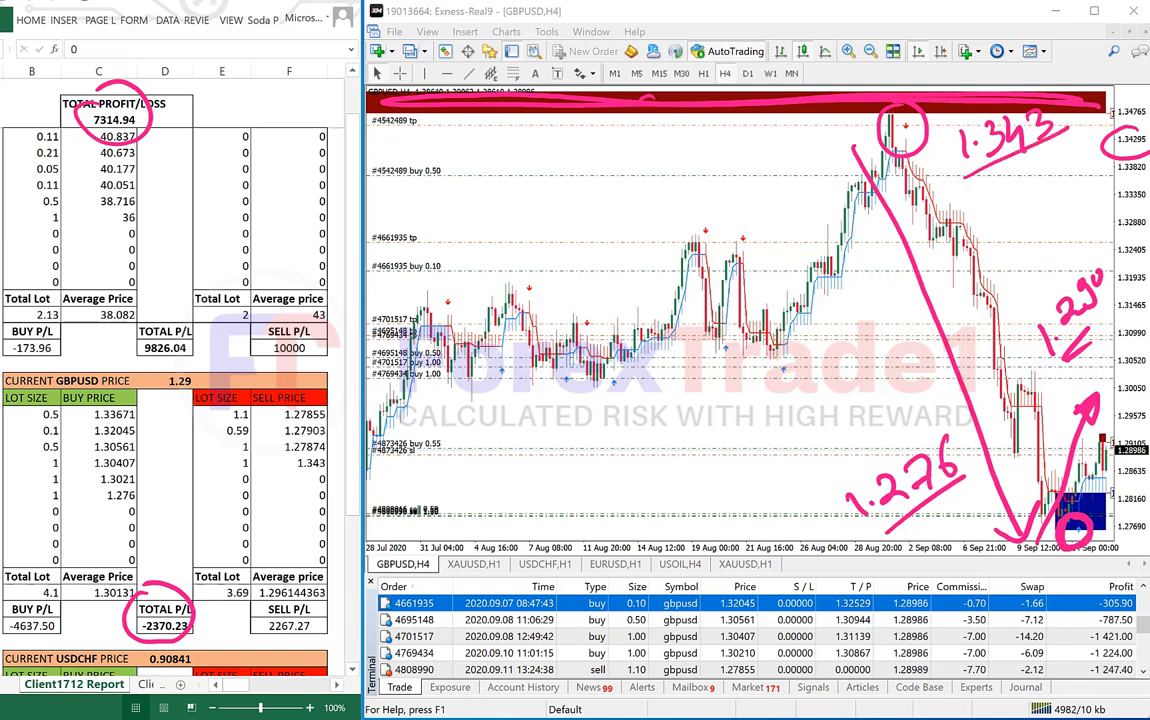
pyautogui.moveTo(879, 526)
pyautogui.mouseDown()
pyautogui.moveTo(948, 481)
pyautogui.moveTo(881, 520)
pyautogui.moveTo(928, 490)
pyautogui.mouseUp()
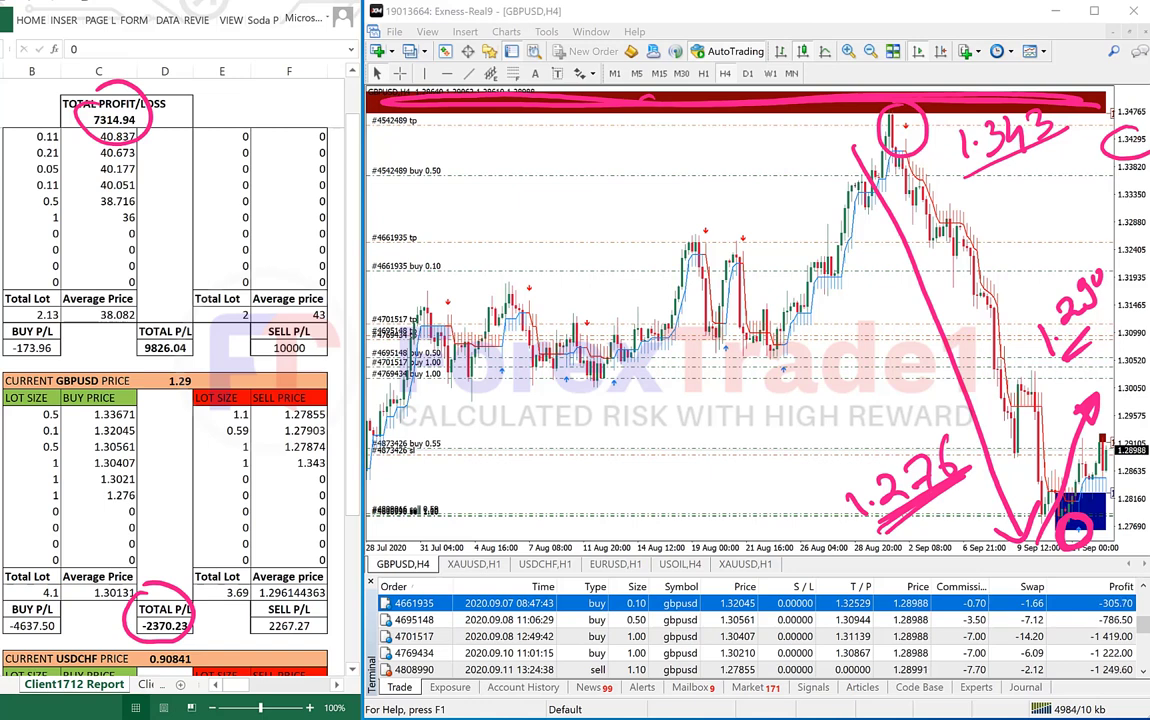
# Circle the GBPUSD buy and sell total lots and set the lot size of the 1.343 sell to 1.4.
pyautogui.moveTo(52, 569); pyautogui.dragTo(64, 574)
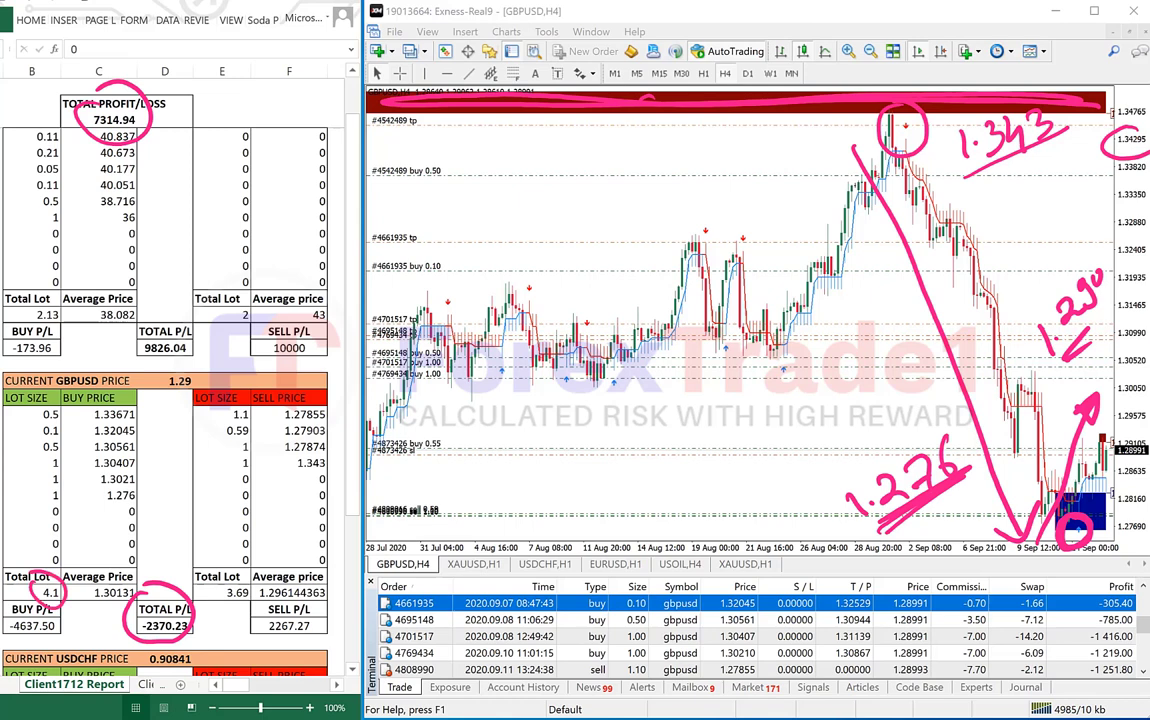
pyautogui.moveTo(250, 567); pyautogui.dragTo(232, 569)
pyautogui.click(289, 480)
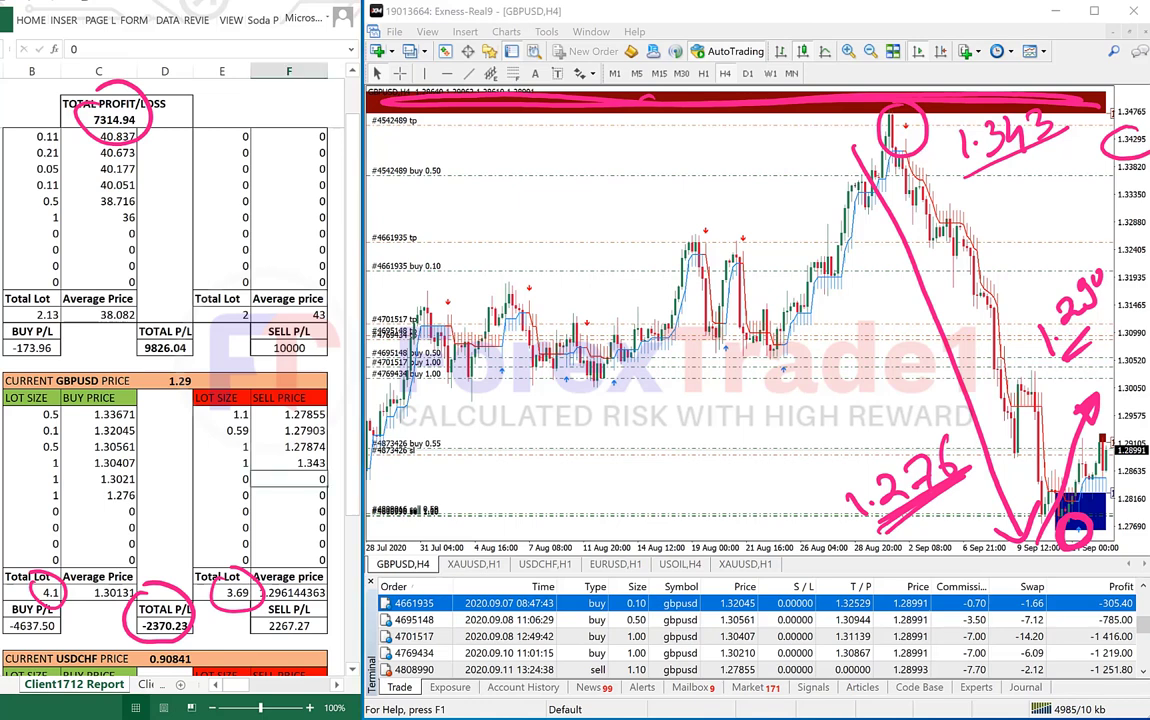
pyautogui.click(222, 463)
pyautogui.write('1.4')
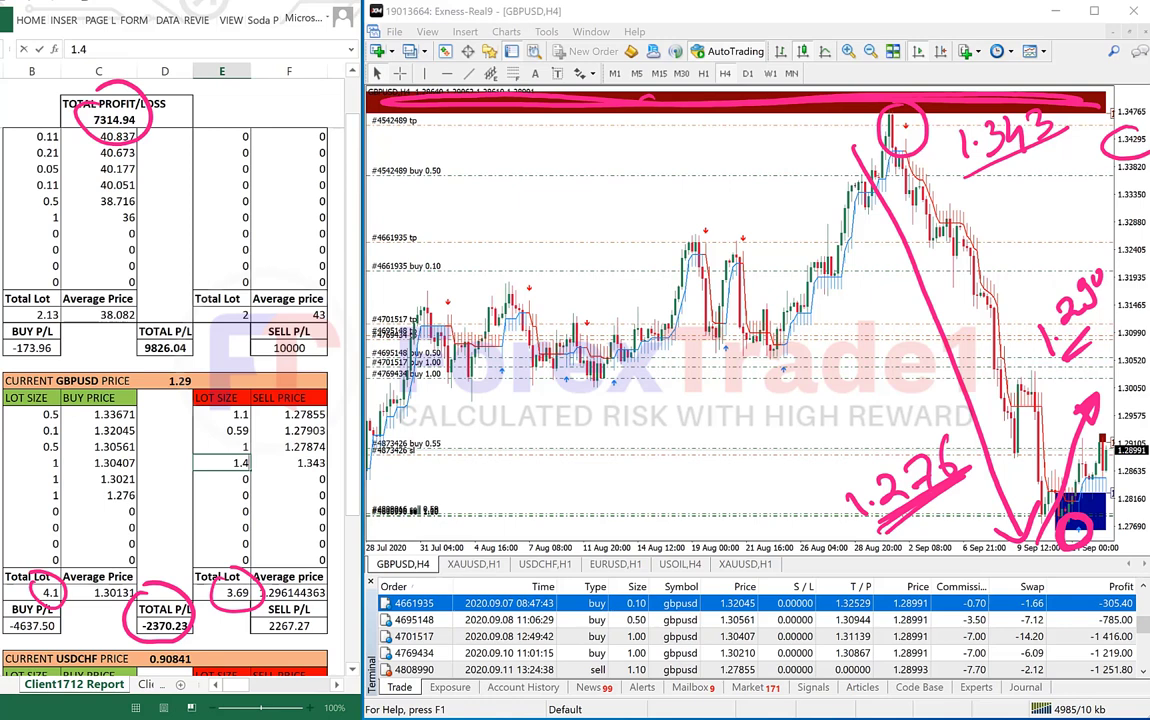
pyautogui.press('Return')
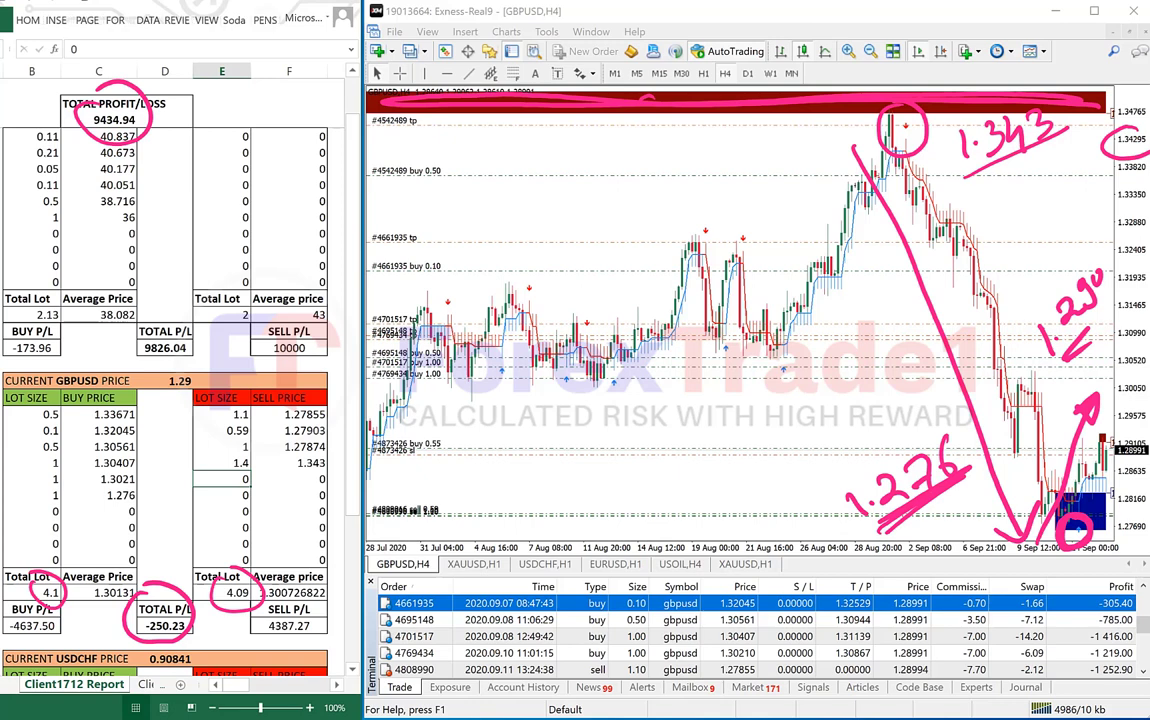
pyautogui.click(222, 593)
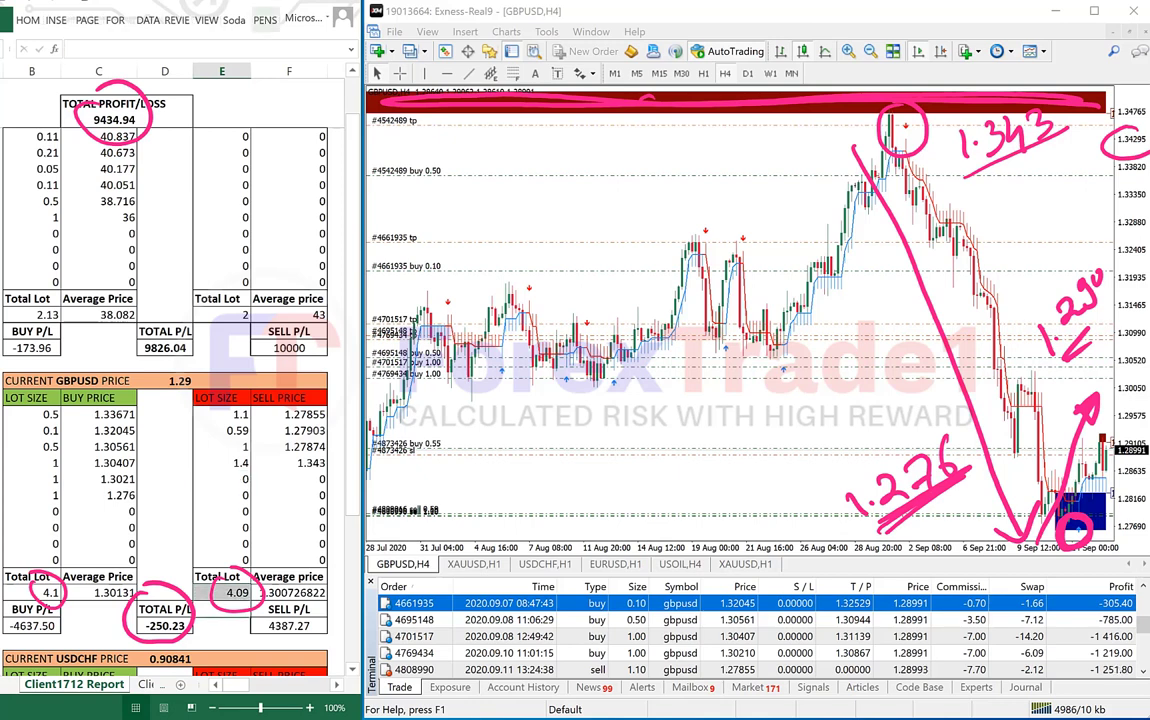
pyautogui.click(222, 463)
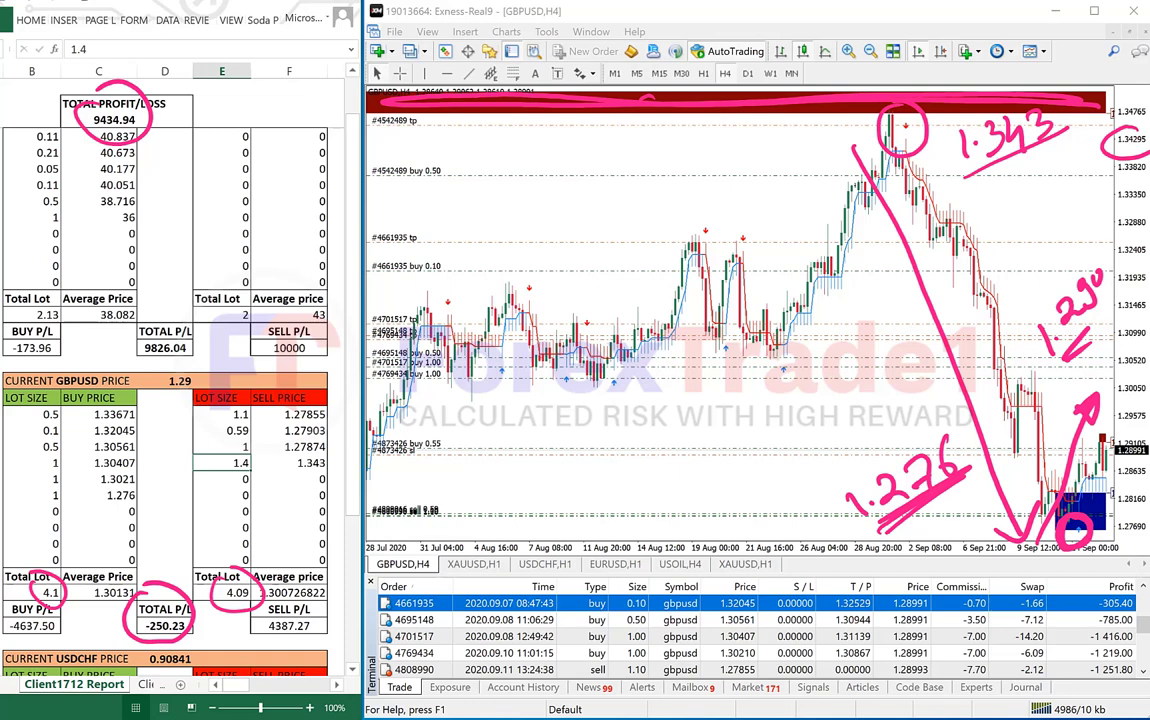
pyautogui.click(112, 120)
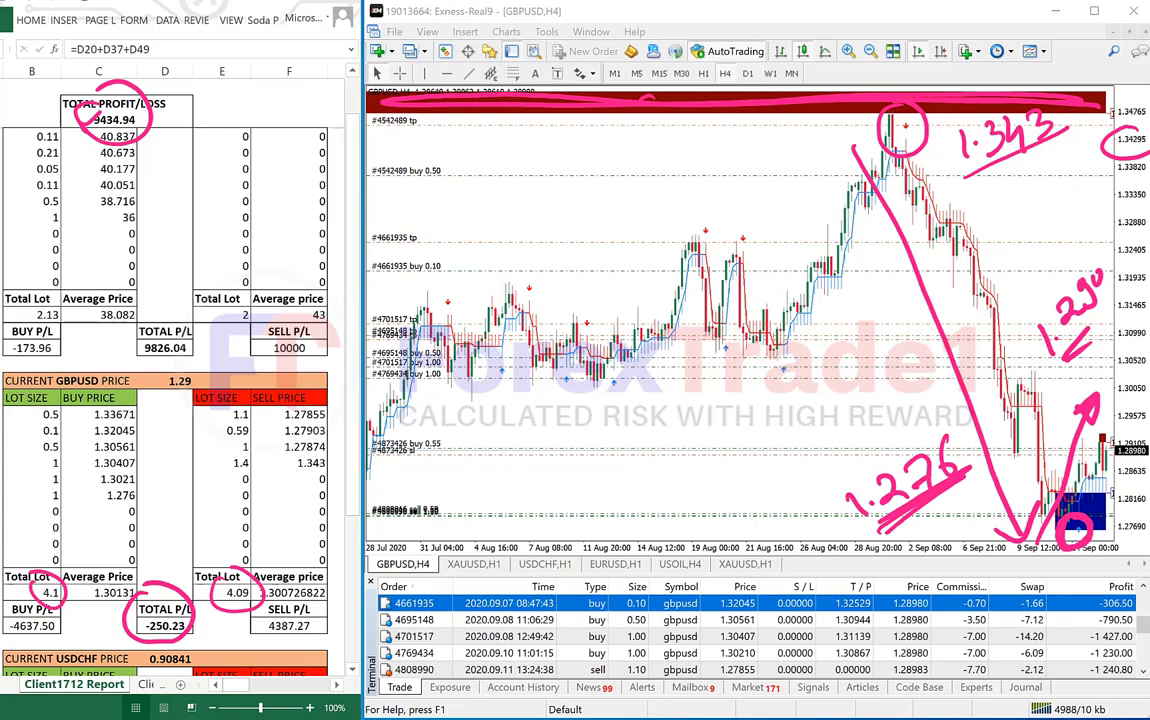
# Clear the screen annotations and open the USDCHF H1 chart alongside the report's USDCHF section, selecting its current price.
pyautogui.scroll(-1, 163, 355)
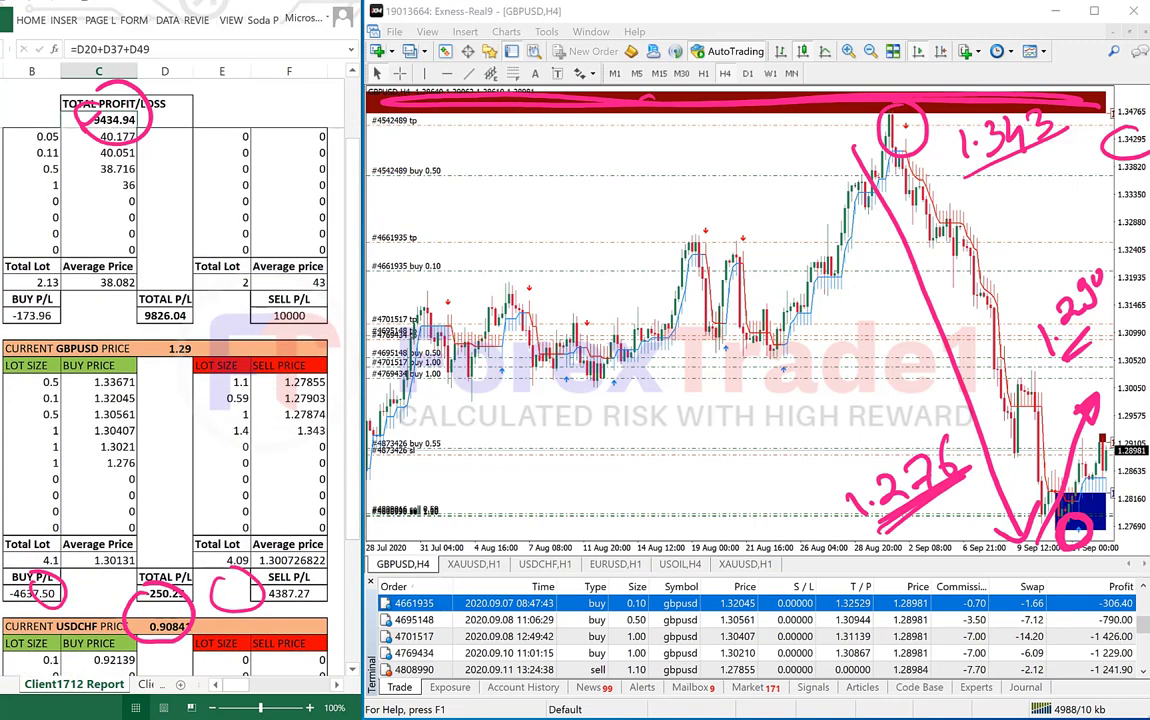
pyautogui.press('Escape')
pyautogui.moveTo(352, 505); pyautogui.dragTo(352, 627)
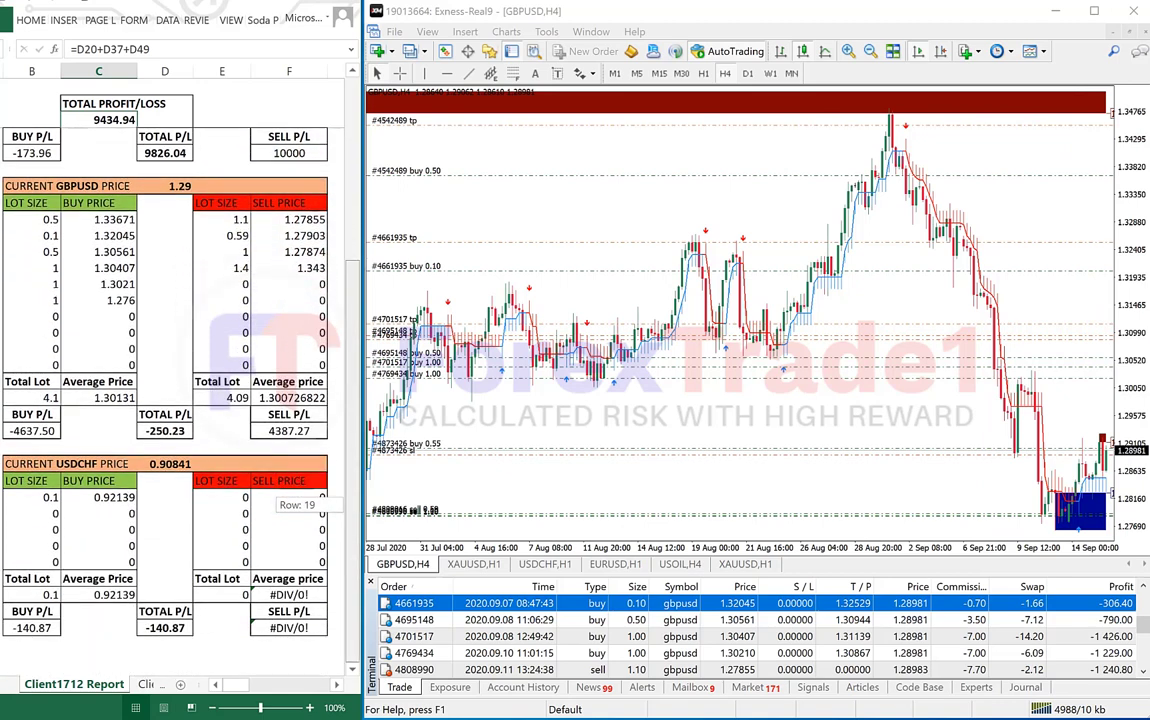
pyautogui.click(165, 530)
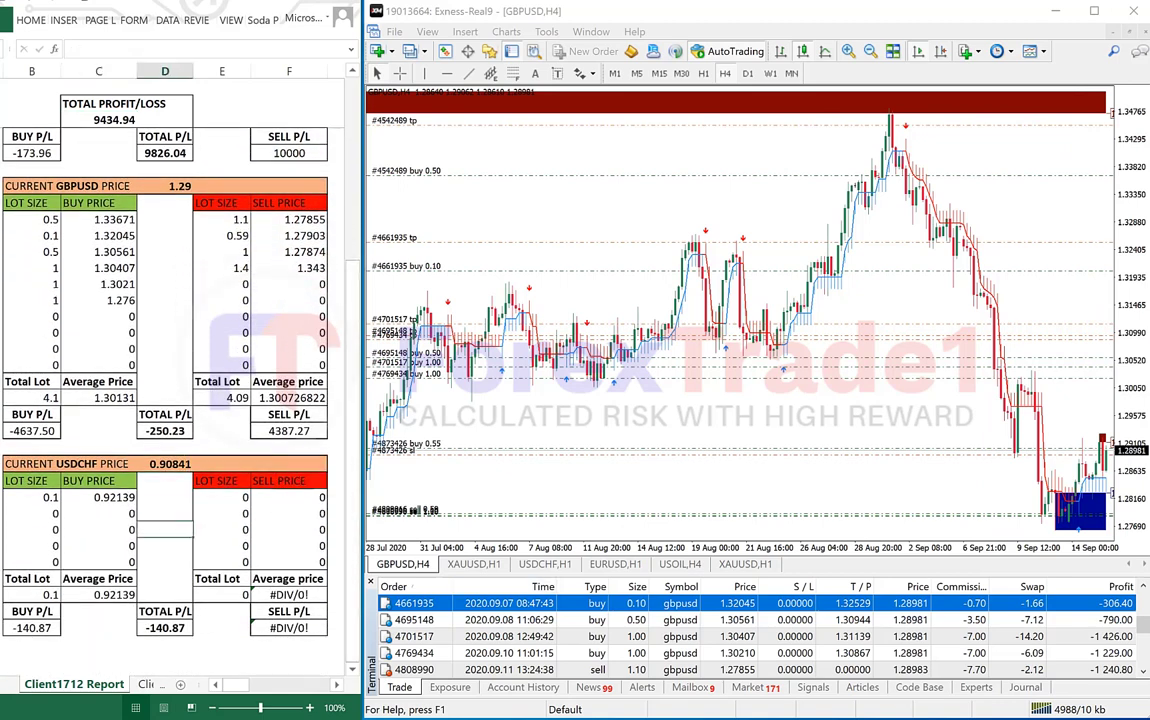
pyautogui.click(32, 513)
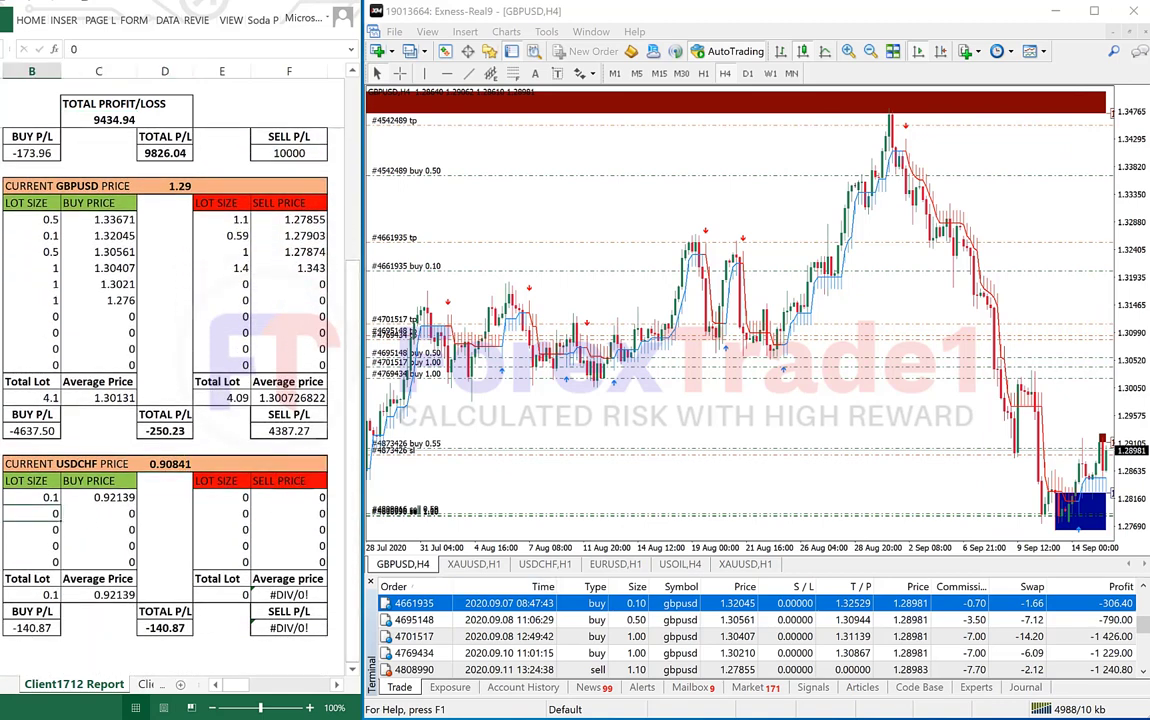
pyautogui.click(545, 565)
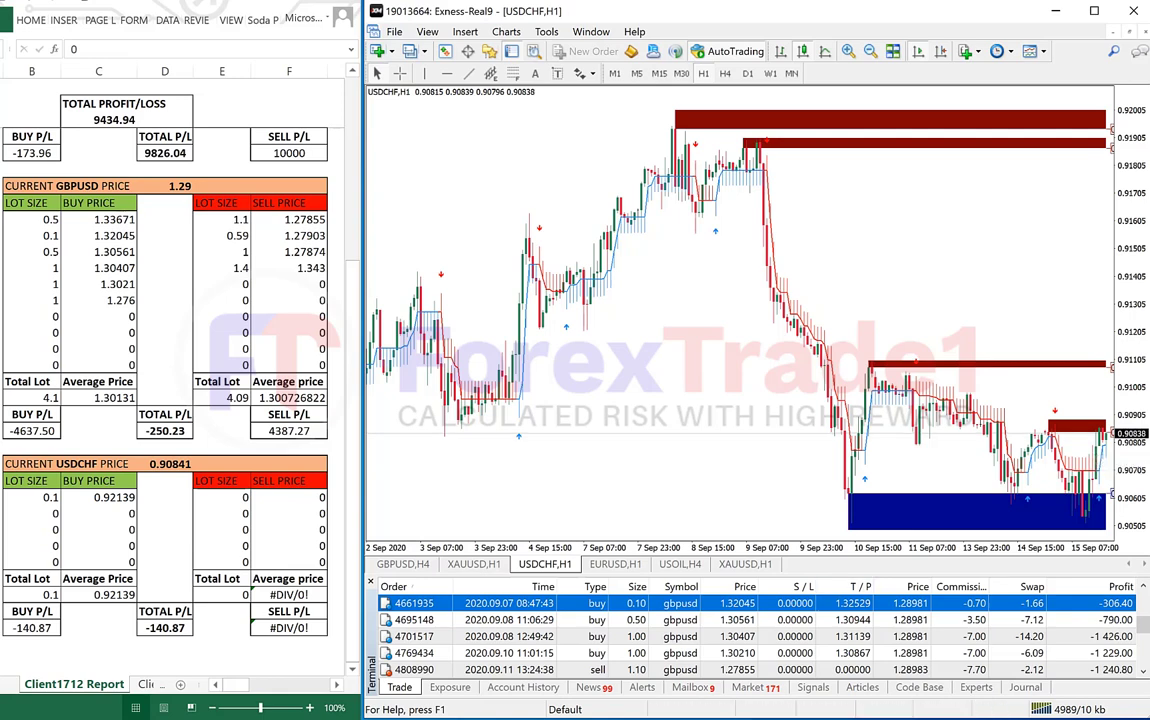
pyautogui.click(170, 464)
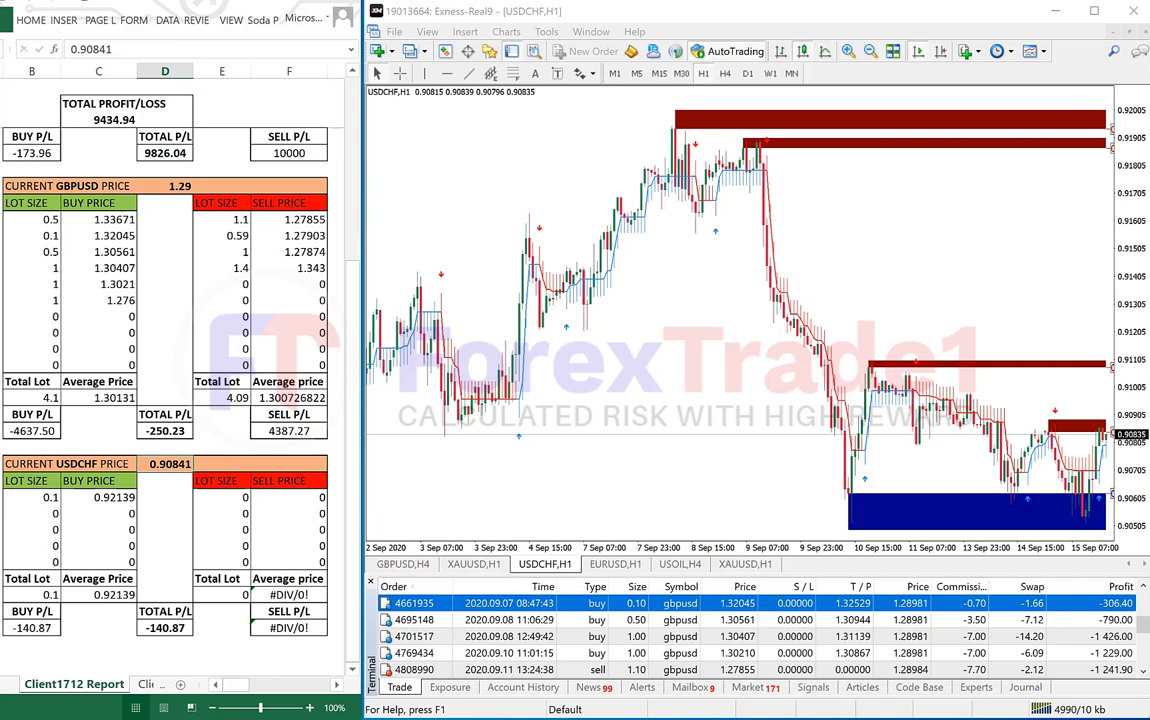
# Look through the open trade list for the USDCHF position and select the 0.10-lot USDCHF buy.
pyautogui.scroll(-2, 165, 400)
pyautogui.scroll(2, 165, 400)
pyautogui.click(740, 653)
pyautogui.scroll(-3, 740, 653)
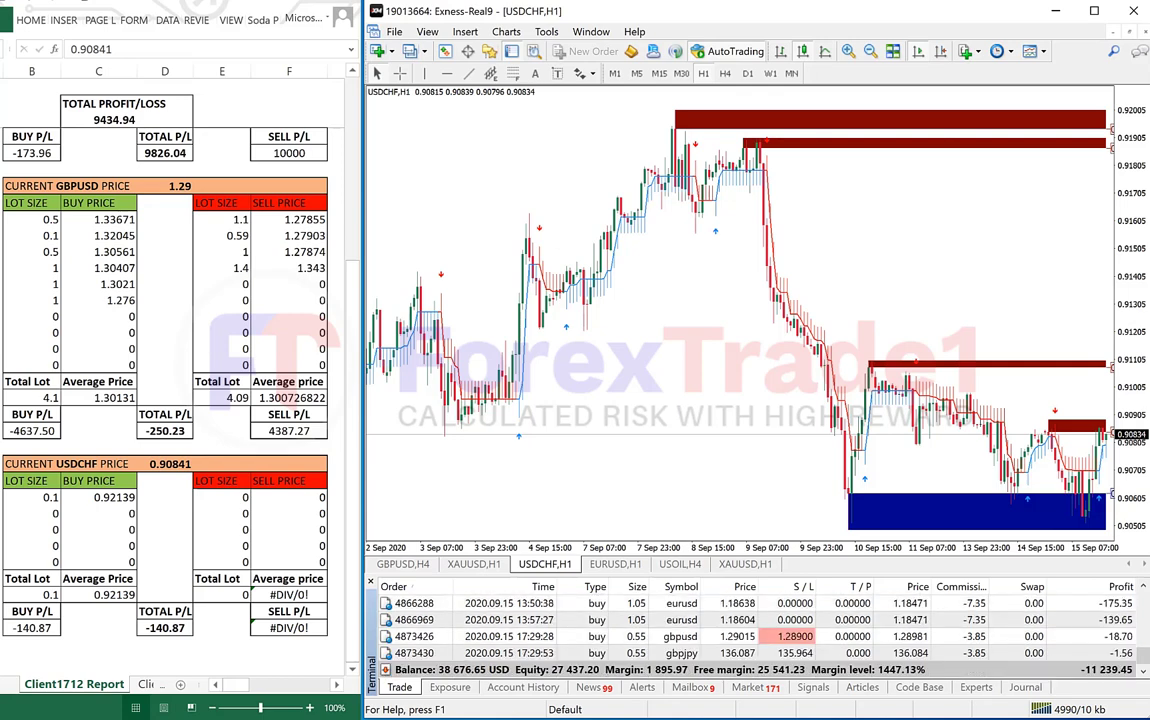
pyautogui.scroll(5, 760, 636)
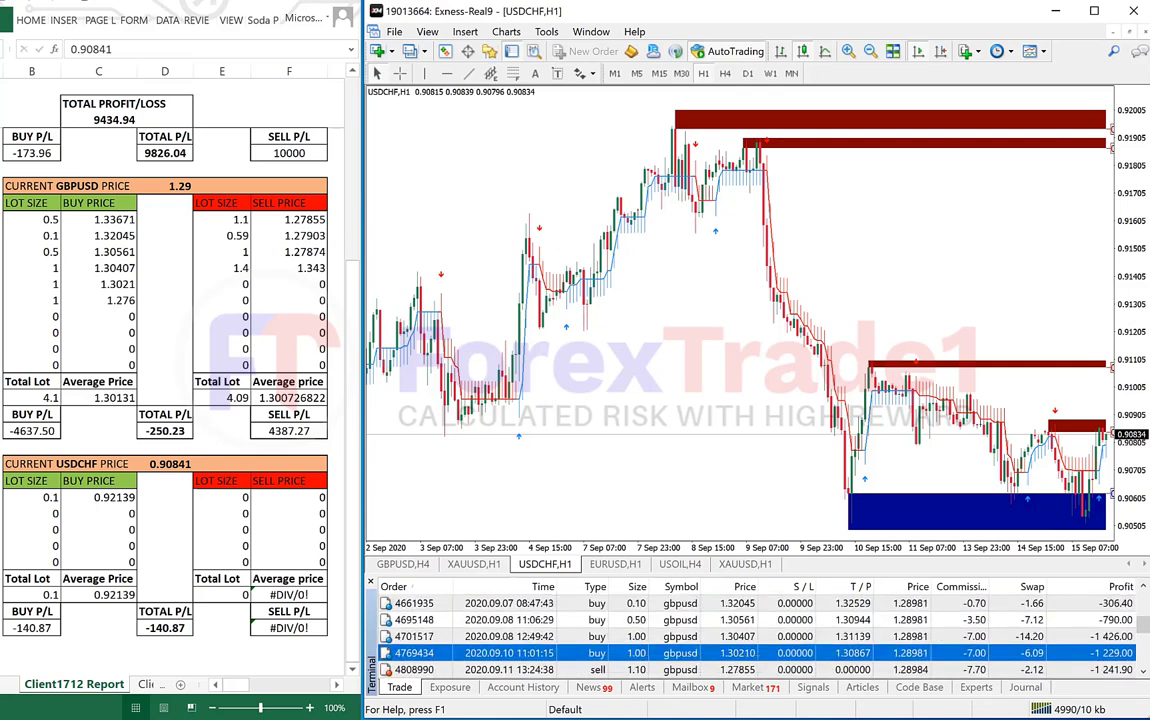
pyautogui.scroll(-5, 760, 636)
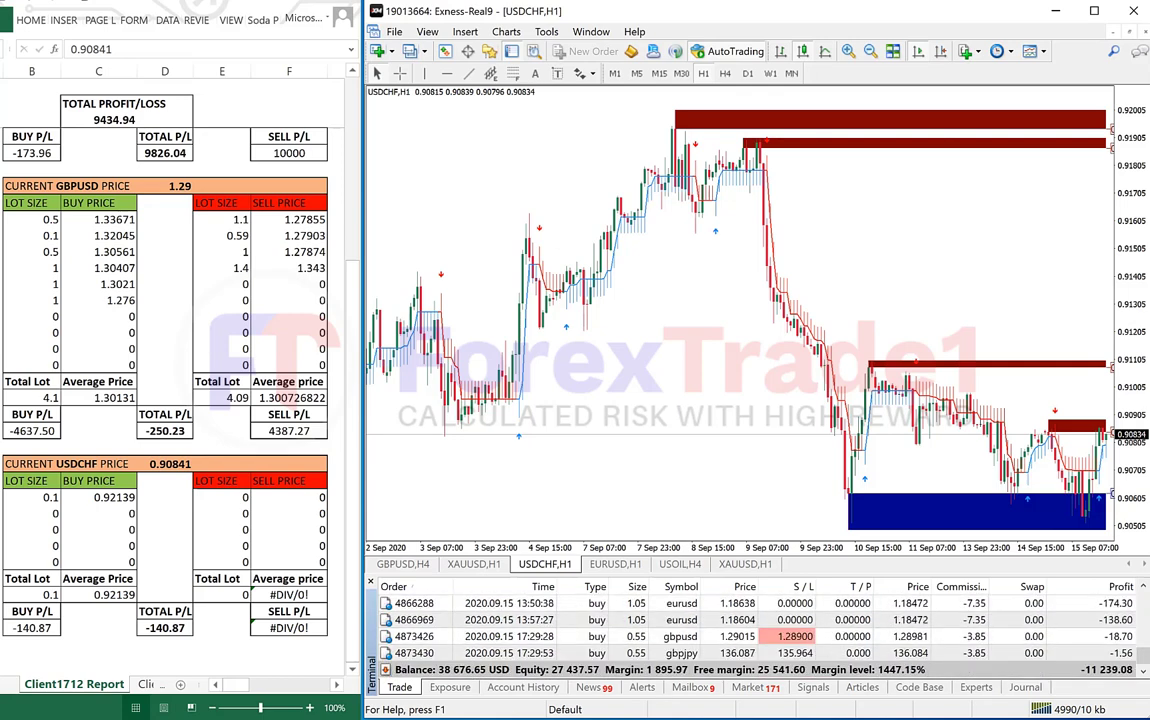
pyautogui.scroll(10, 760, 636)
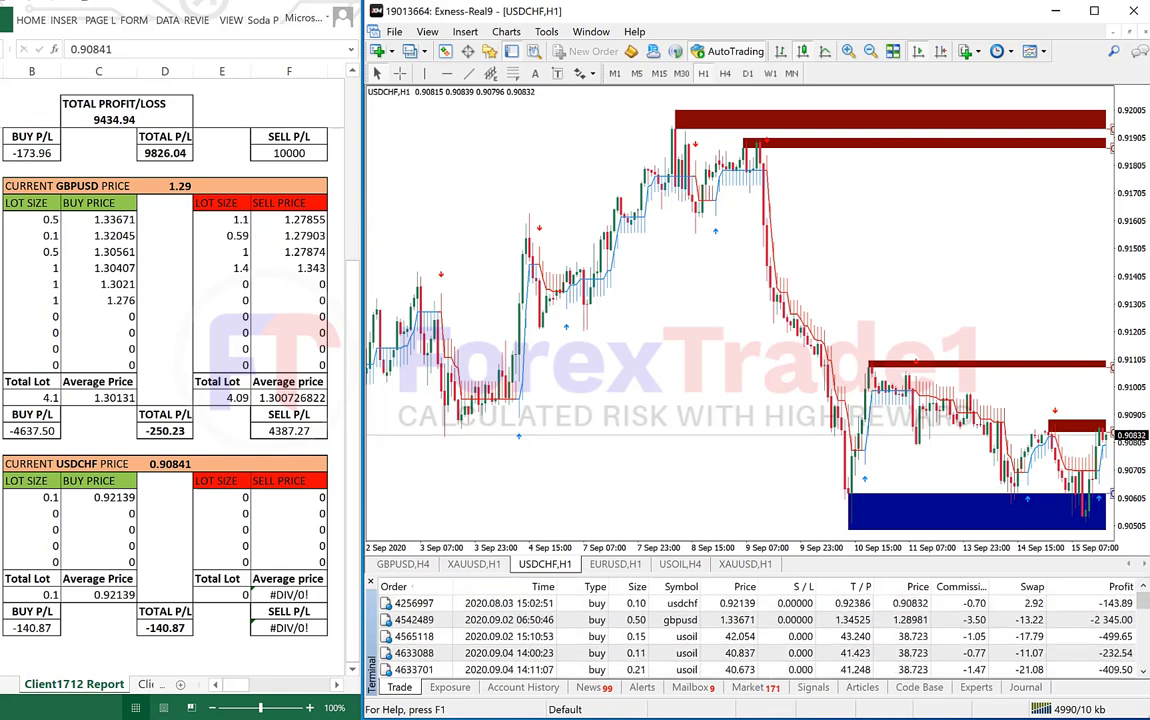
pyautogui.click(745, 603)
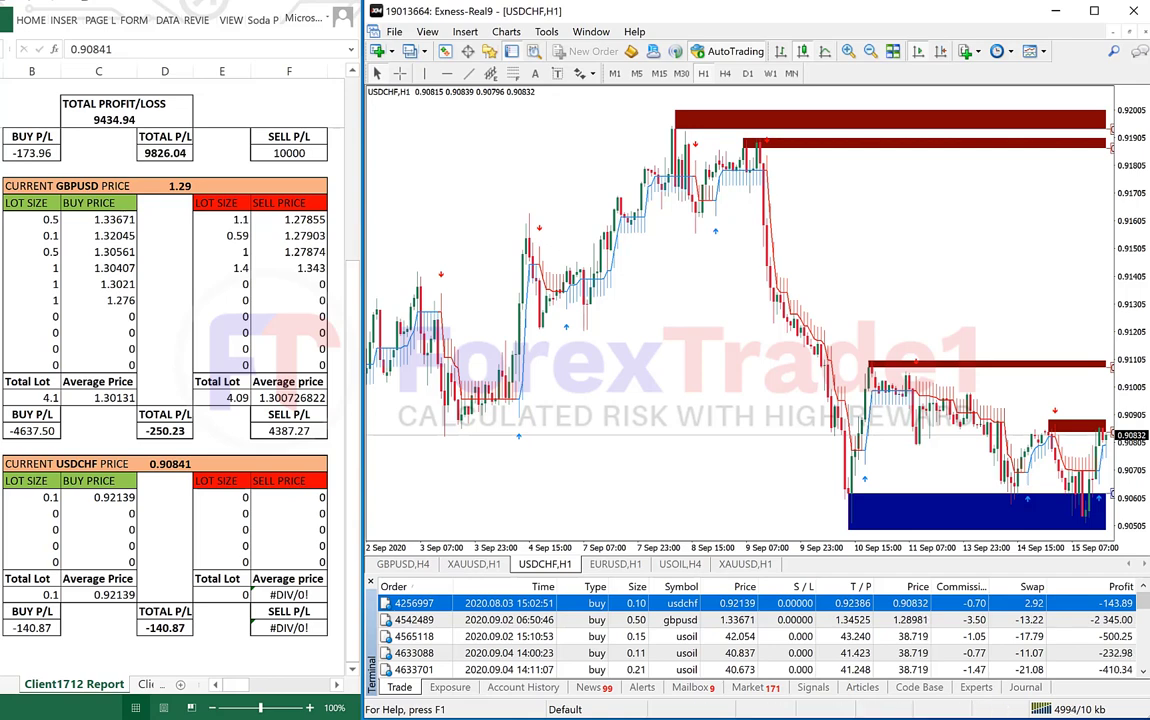
# Circle the two upper USDCHF resistance zones, number them 1 and 2, and circle their price range on the axis.
pyautogui.moveTo(638, 120); pyautogui.dragTo(706, 101)
pyautogui.moveTo(805, 145); pyautogui.dragTo(884, 103)
pyautogui.moveTo(970, 101); pyautogui.dragTo(969, 118)
pyautogui.moveTo(968, 95)
pyautogui.mouseDown()
pyautogui.moveTo(954, 116)
pyautogui.moveTo(962, 94)
pyautogui.mouseUp()
pyautogui.moveTo(1001, 131)
pyautogui.mouseDown()
pyautogui.moveTo(1006, 148)
pyautogui.moveTo(1035, 150)
pyautogui.mouseUp()
pyautogui.moveTo(1009, 119)
pyautogui.mouseDown()
pyautogui.moveTo(989, 129)
pyautogui.moveTo(1014, 120)
pyautogui.mouseUp()
pyautogui.moveTo(720, 97)
pyautogui.mouseDown()
pyautogui.moveTo(690, 170)
pyautogui.moveTo(728, 100)
pyautogui.mouseUp()
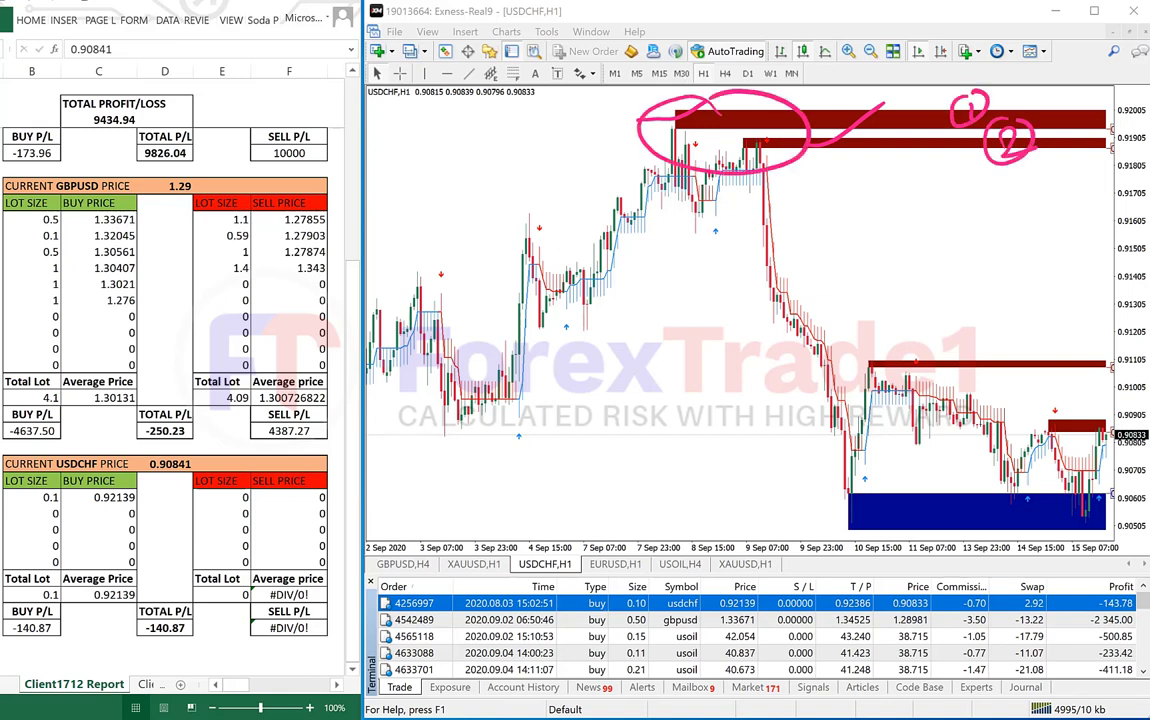
pyautogui.moveTo(1130, 96)
pyautogui.mouseDown()
pyautogui.moveTo(1148, 142)
pyautogui.moveTo(1121, 93)
pyautogui.mouseUp()
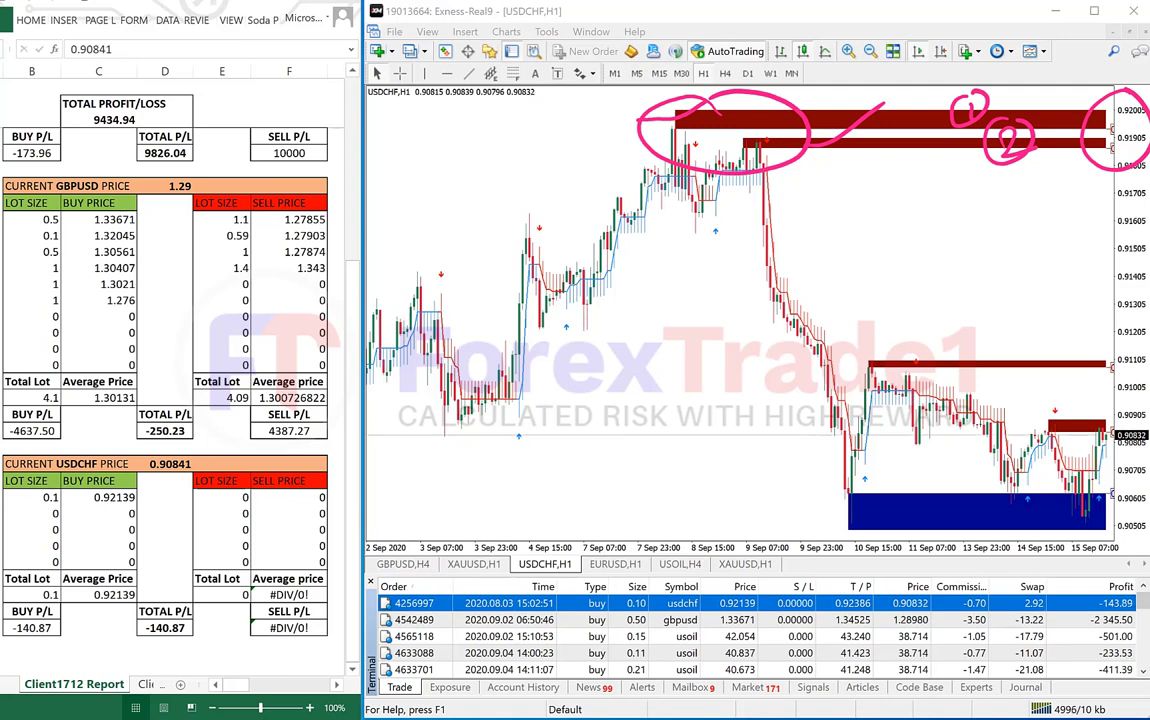
# Add a USDCHF sell of 1.1 lots at 0.92 in the first sell row of the report.
pyautogui.click(222, 498)
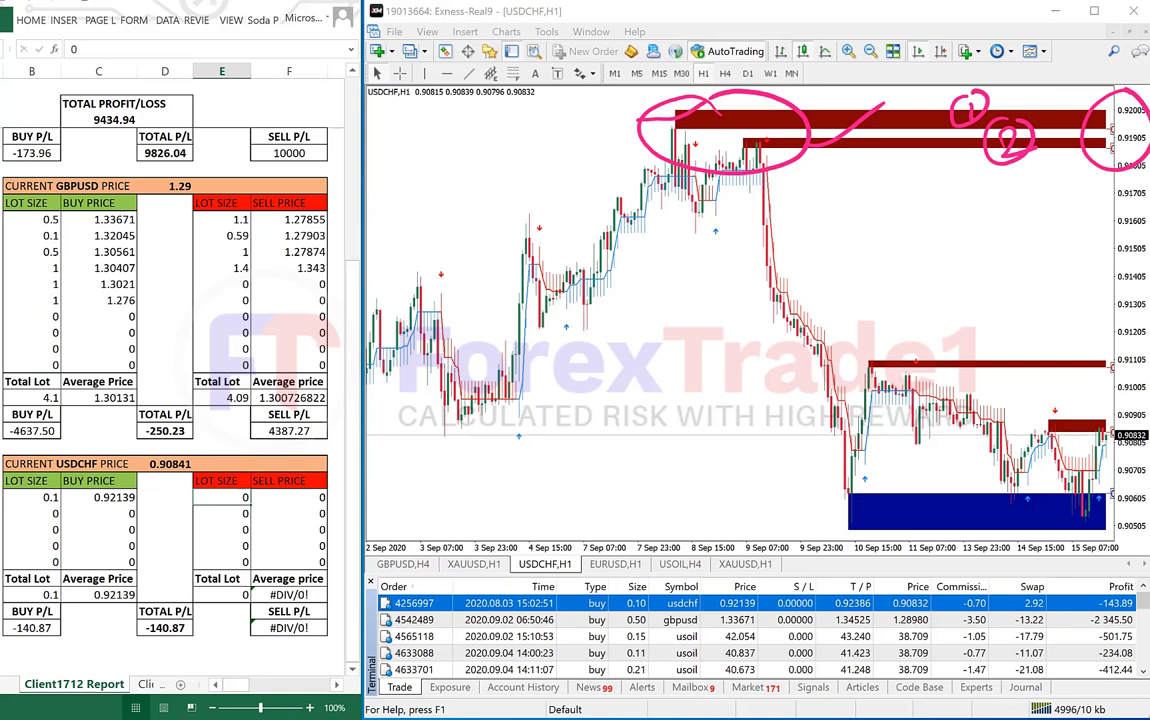
pyautogui.write('1.1')
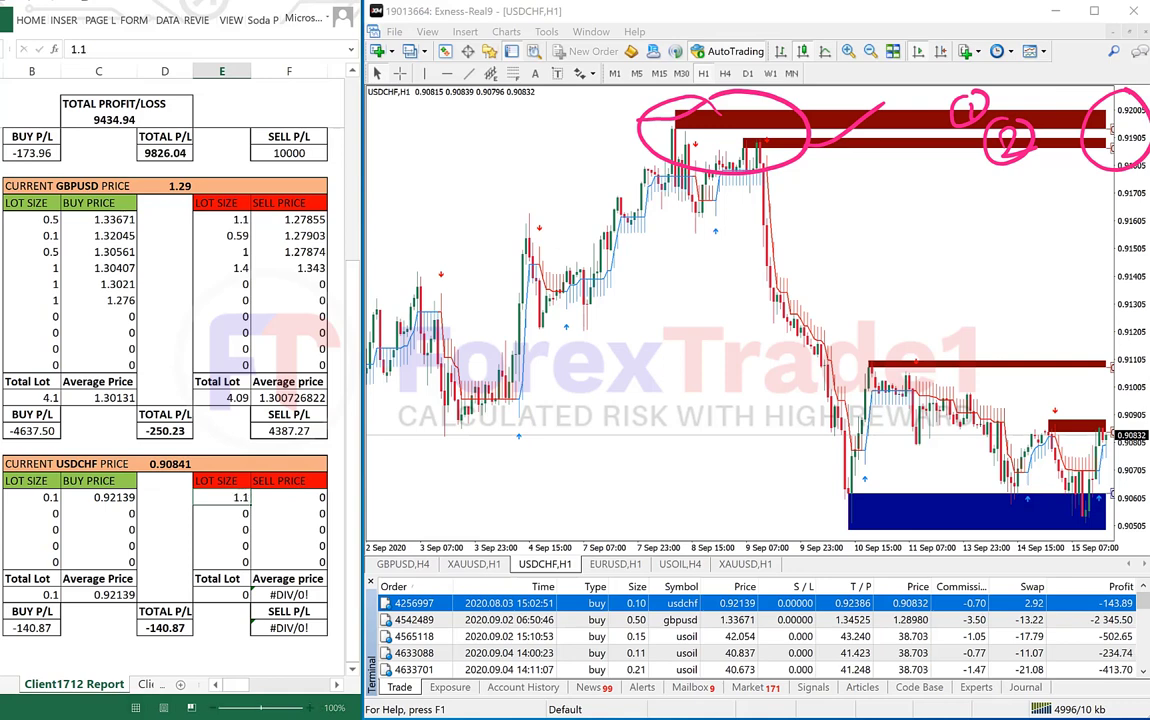
pyautogui.press('Tab')
pyautogui.write('0.92000')
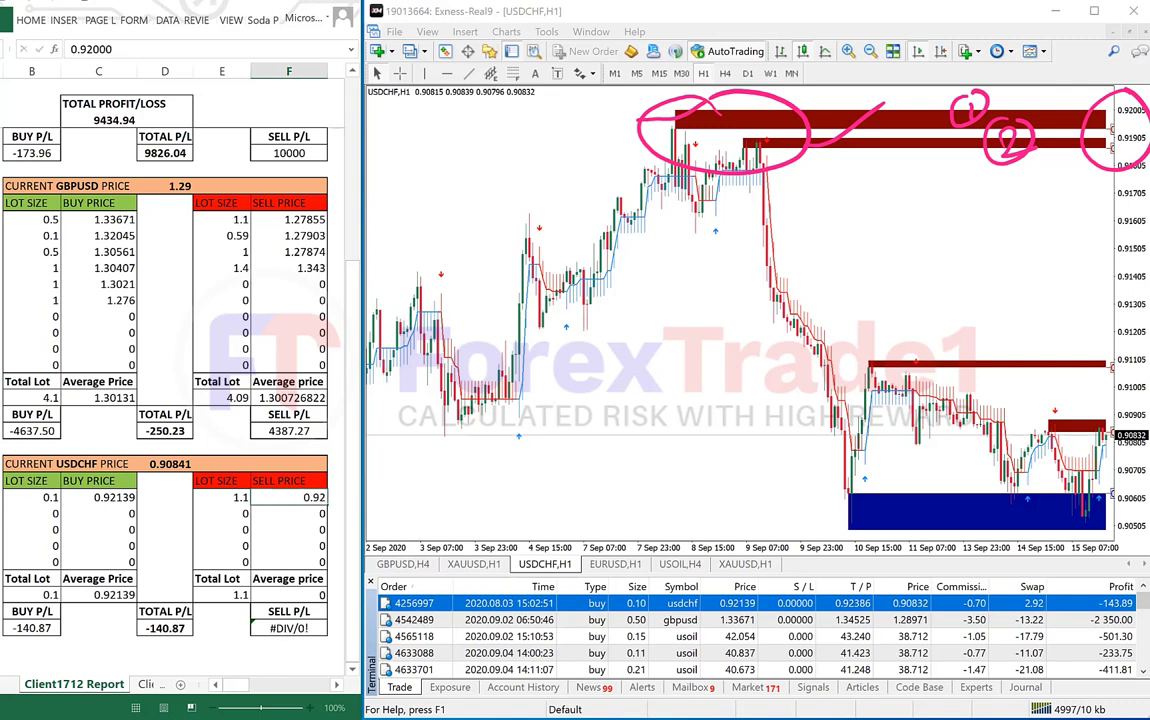
pyautogui.press('Return')
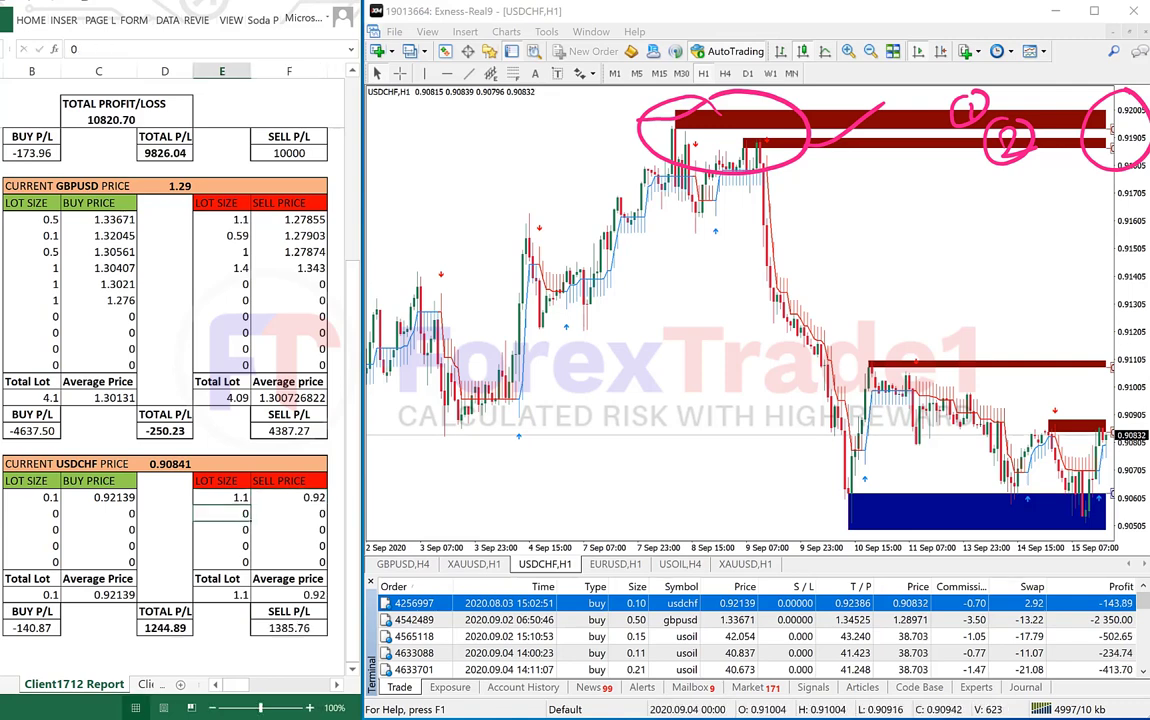
# Draw the USDCHF drop and rebound arrows, mark the blue zone as support and circle its 0.90605 price level.
pyautogui.moveTo(729, 174); pyautogui.dragTo(825, 506)
pyautogui.moveTo(806, 495)
pyautogui.mouseDown()
pyautogui.moveTo(824, 512)
pyautogui.moveTo(843, 490)
pyautogui.moveTo(918, 509)
pyautogui.moveTo(884, 493)
pyautogui.moveTo(934, 516)
pyautogui.moveTo(924, 524)
pyautogui.mouseUp()
pyautogui.moveTo(936, 509); pyautogui.dragTo(963, 501)
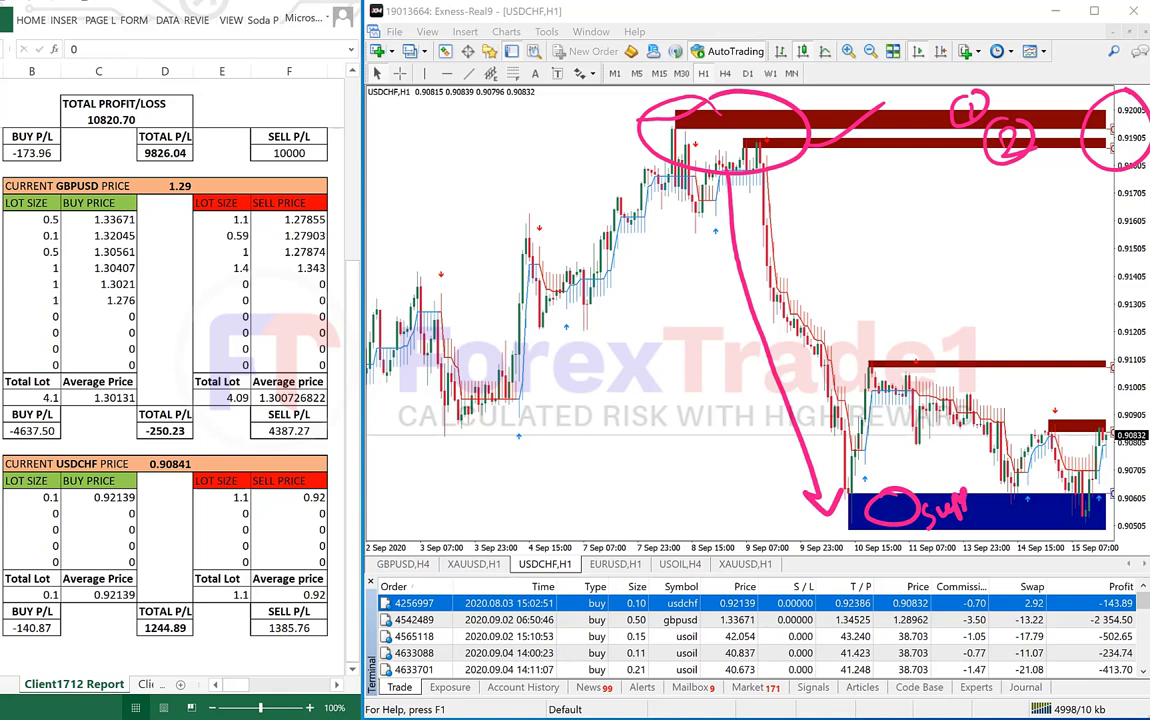
pyautogui.moveTo(874, 479)
pyautogui.mouseDown()
pyautogui.moveTo(953, 352)
pyautogui.moveTo(937, 373)
pyautogui.mouseUp()
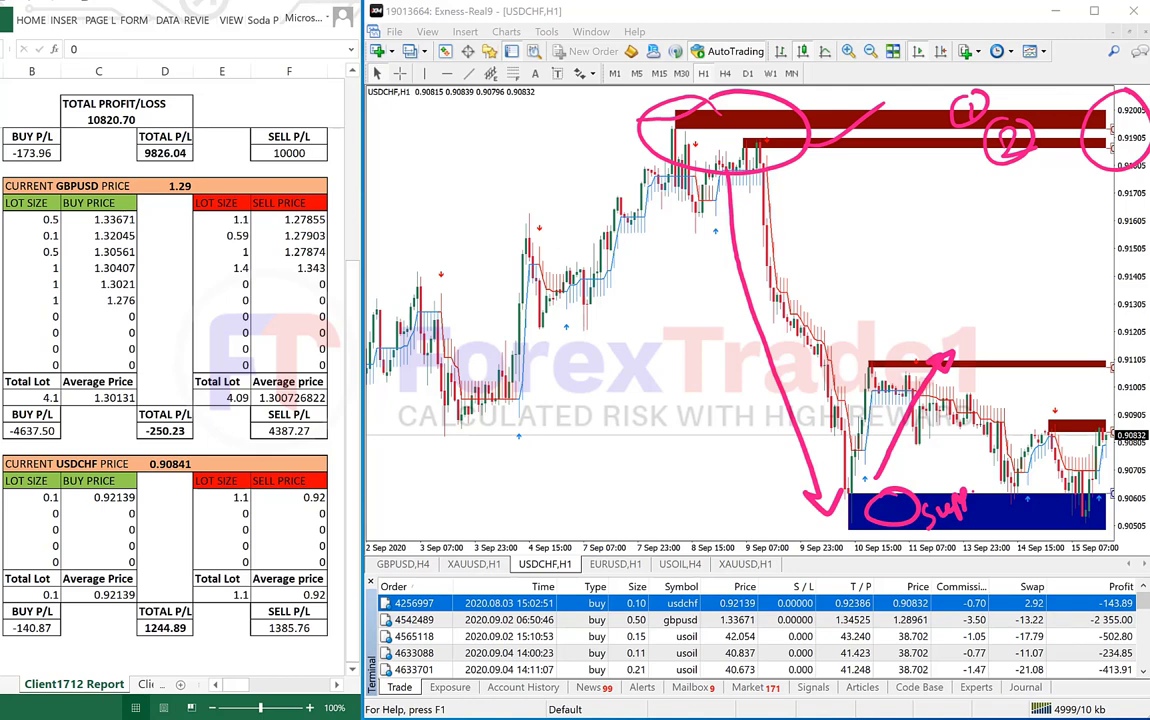
pyautogui.moveTo(1125, 486)
pyautogui.mouseDown()
pyautogui.moveTo(1110, 502)
pyautogui.moveTo(1146, 489)
pyautogui.moveTo(1126, 485)
pyautogui.mouseUp()
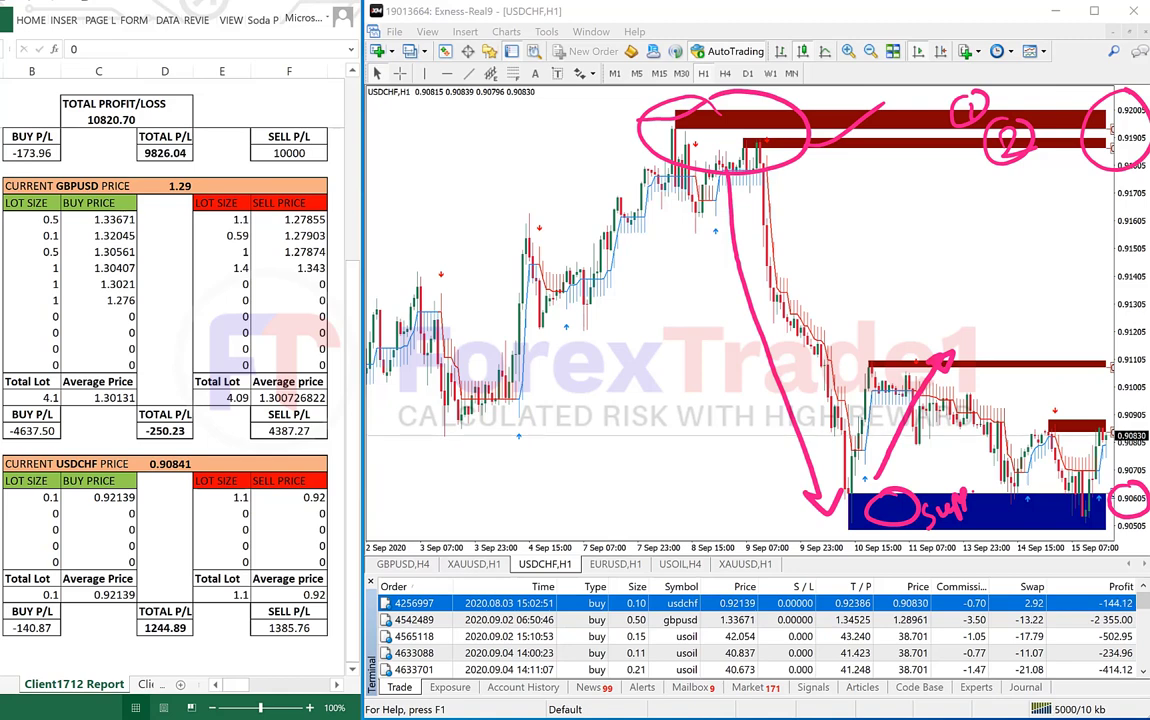
pyautogui.click(222, 595)
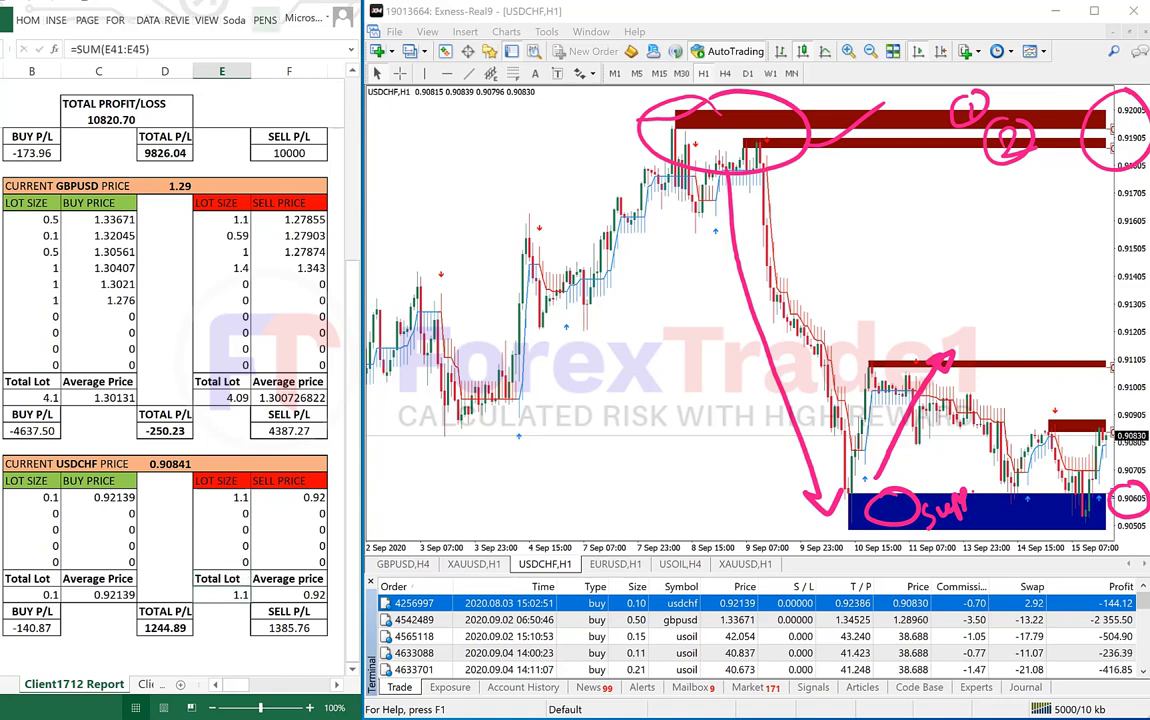
# Add a USDCHF buy of 1 lot at 0.9065 in the second buy row of the report.
pyautogui.click(32, 513)
pyautogui.write('1.0')
pyautogui.press('Tab')
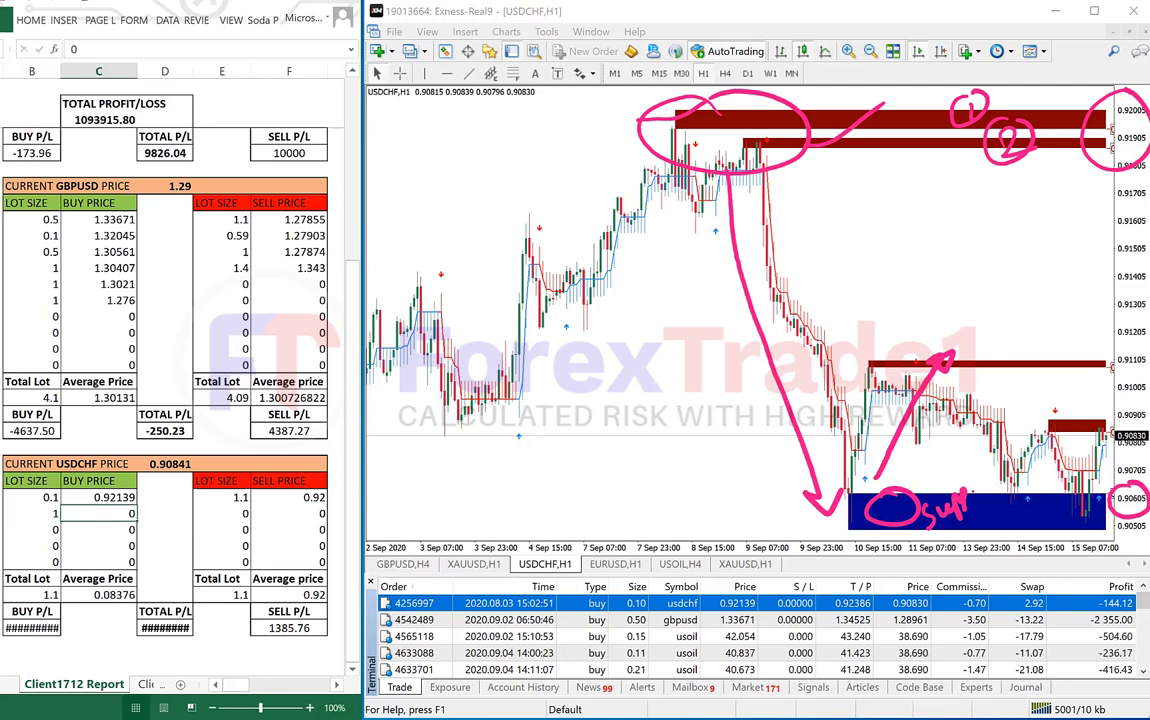
pyautogui.write('0,8')
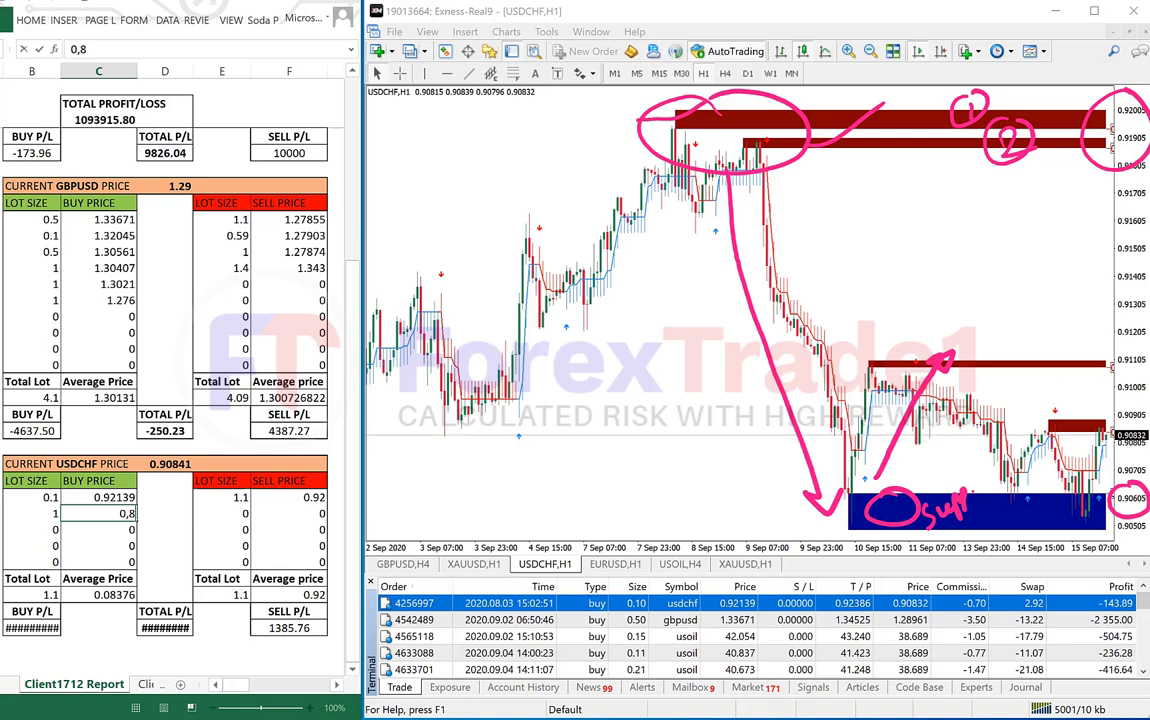
pyautogui.press('BackSpace')
pyautogui.write('.9065')
pyautogui.press('Return')
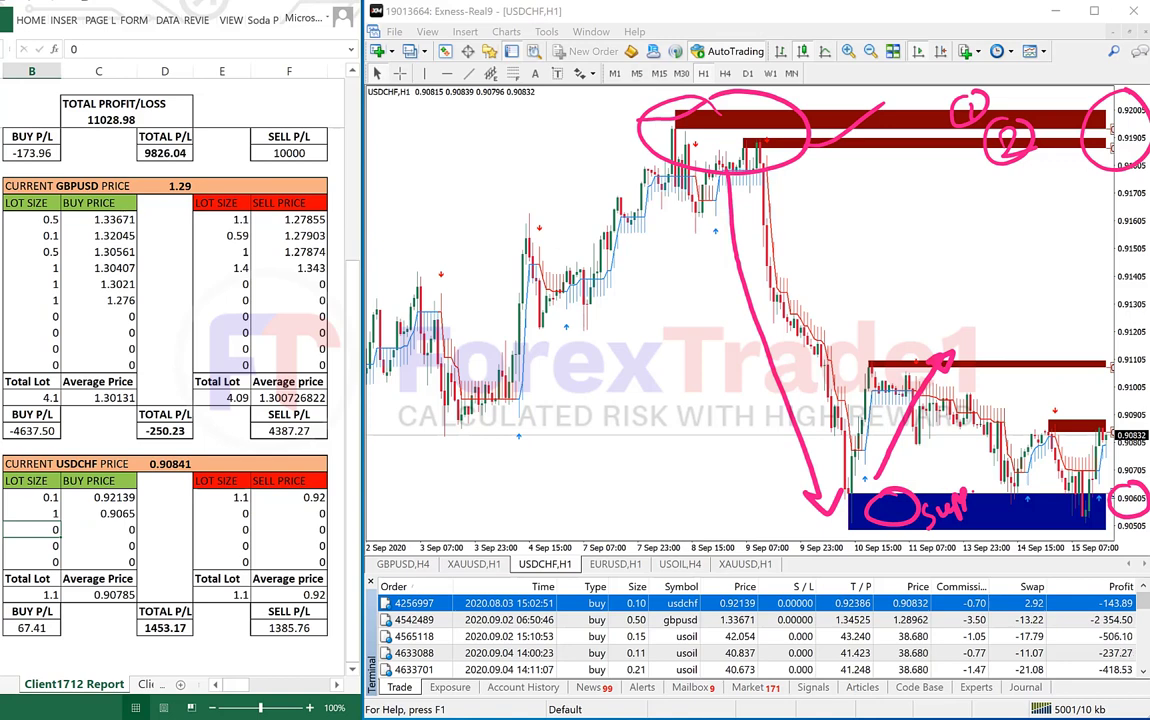
# Clear the chart marks, underline both USDCHF total lots, and circle the USDCHF total P/L and the overall total profit/loss.
pyautogui.moveTo(212, 562)
pyautogui.mouseDown()
pyautogui.moveTo(240, 578)
pyautogui.moveTo(244, 603)
pyautogui.moveTo(226, 609)
pyautogui.mouseUp()
pyautogui.hotkey('ctrl', 'shift', '7')
pyautogui.moveTo(40, 603); pyautogui.dragTo(59, 600)
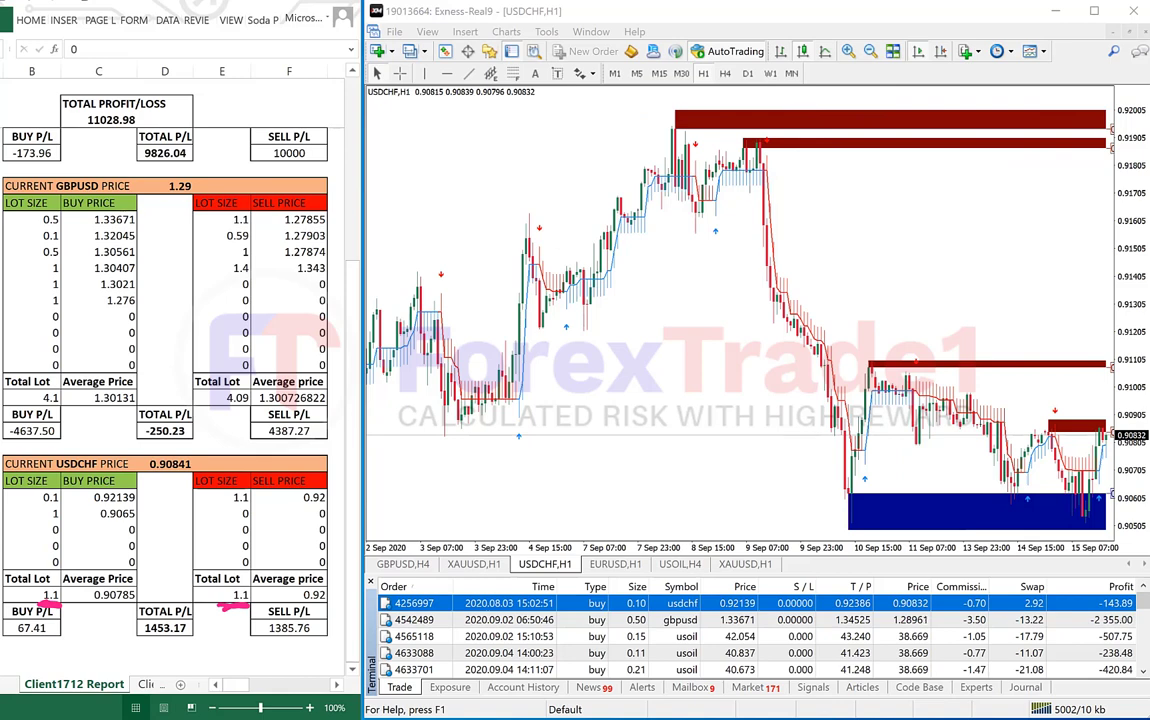
pyautogui.moveTo(155, 593)
pyautogui.mouseDown()
pyautogui.moveTo(132, 598)
pyautogui.moveTo(148, 642)
pyautogui.moveTo(140, 587)
pyautogui.mouseUp()
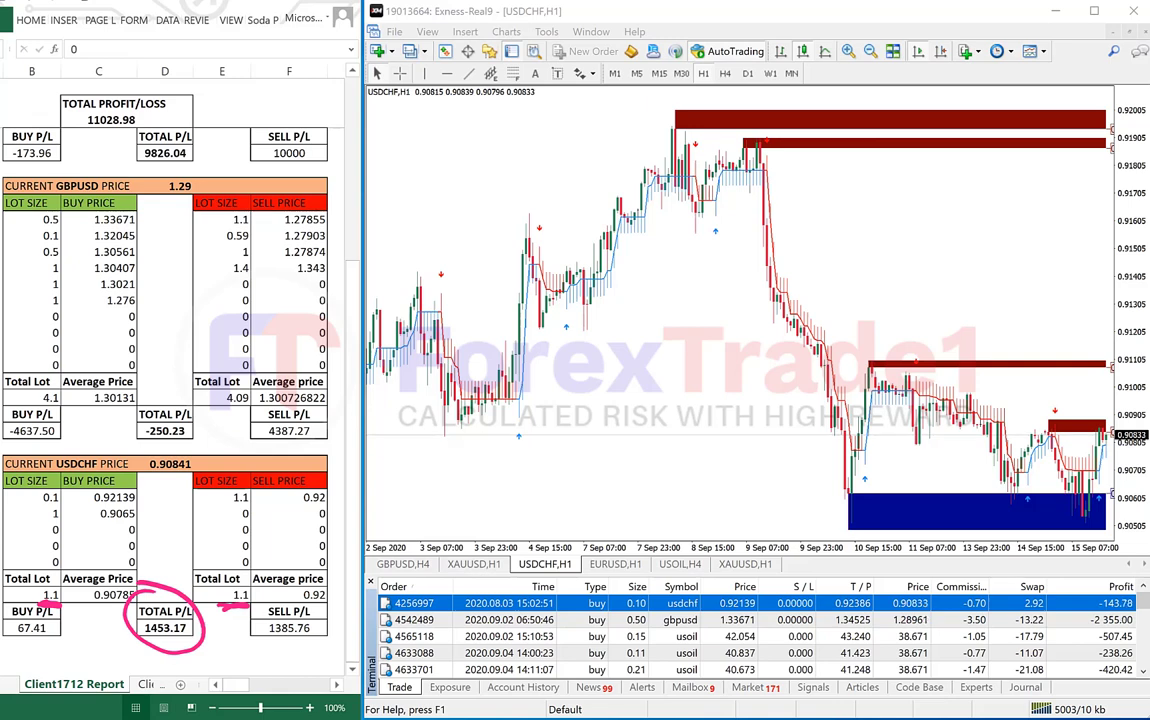
pyautogui.moveTo(76, 106)
pyautogui.mouseDown()
pyautogui.moveTo(154, 105)
pyautogui.moveTo(75, 107)
pyautogui.mouseUp()
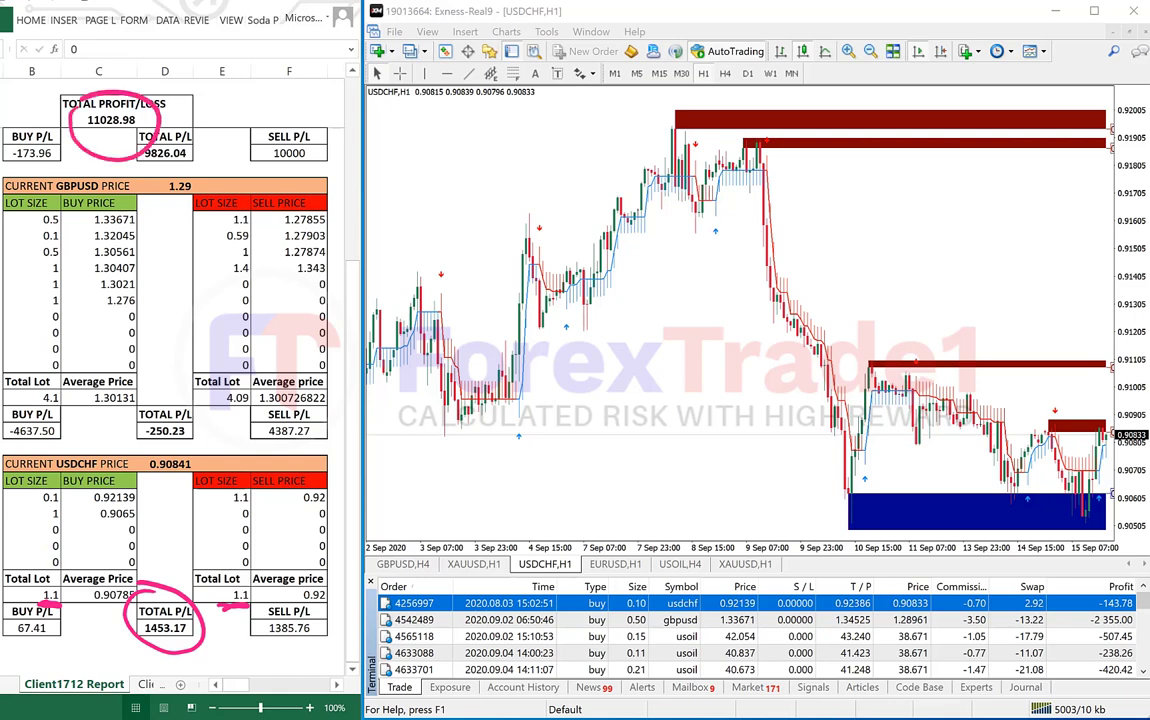
# Write -11,000 above +11,000 on the USDCHF chart with a double underline, and clear all the marks.
pyautogui.moveTo(541, 432)
pyautogui.mouseDown()
pyautogui.moveTo(628, 350)
pyautogui.moveTo(665, 265)
pyautogui.moveTo(700, 240)
pyautogui.mouseUp()
pyautogui.moveTo(581, 470)
pyautogui.mouseDown()
pyautogui.moveTo(606, 437)
pyautogui.moveTo(606, 463)
pyautogui.mouseUp()
pyautogui.moveTo(611, 409)
pyautogui.mouseDown()
pyautogui.moveTo(626, 430)
pyautogui.moveTo(642, 416)
pyautogui.mouseUp()
pyautogui.moveTo(658, 394); pyautogui.dragTo(655, 402)
pyautogui.moveTo(669, 366); pyautogui.dragTo(731, 296)
pyautogui.moveTo(575, 511); pyautogui.dragTo(749, 308)
pyautogui.moveTo(597, 508); pyautogui.dragTo(771, 314)
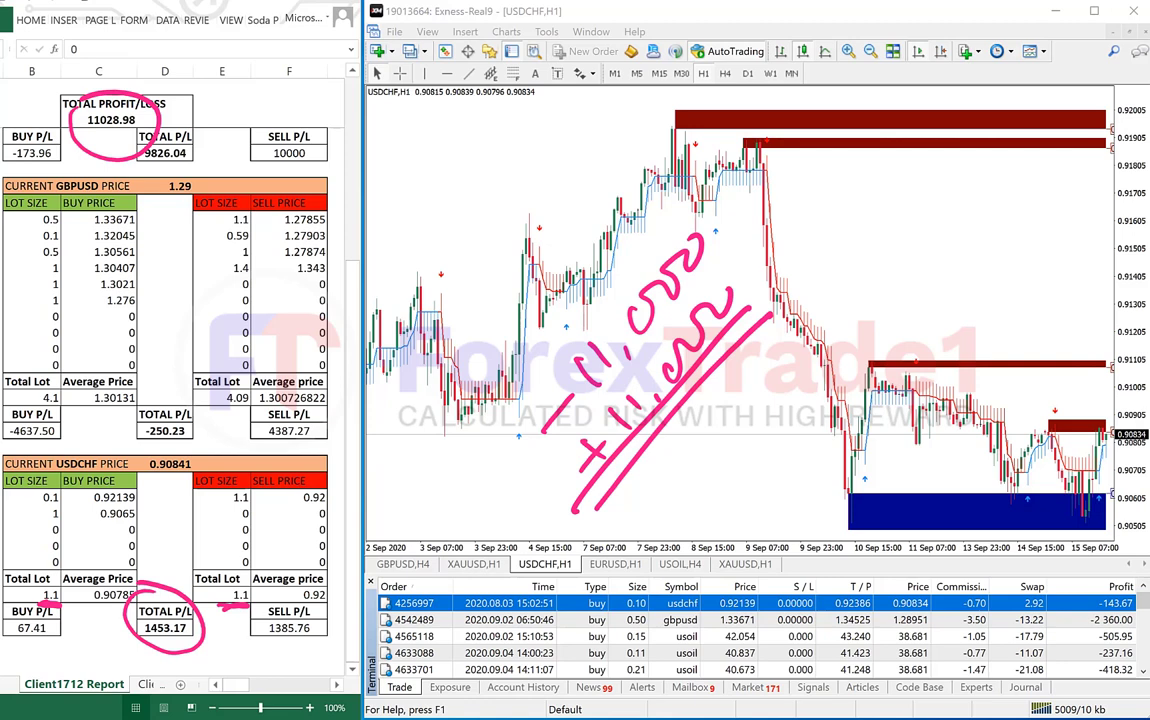
pyautogui.press('Escape')
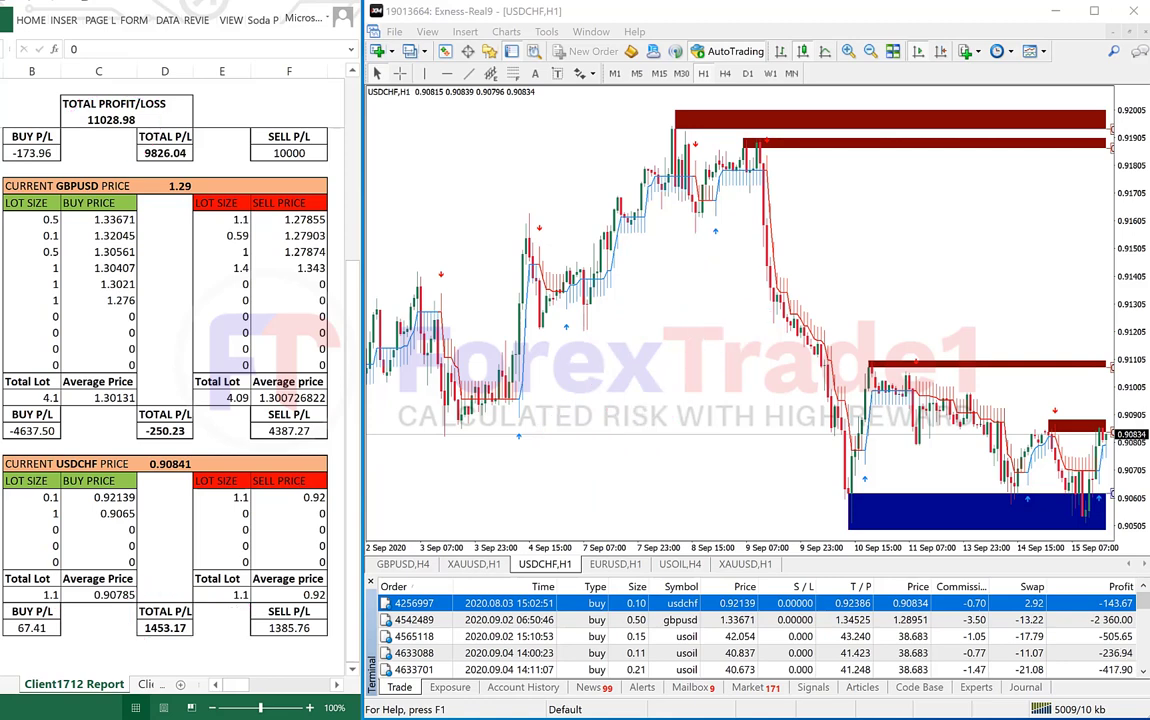
# Tick the two upper USDCHF resistance zones, circle the sell signals beside them and circle their price range on the axis.
pyautogui.moveTo(885, 118); pyautogui.dragTo(946, 96)
pyautogui.moveTo(896, 143); pyautogui.dragTo(948, 125)
pyautogui.moveTo(703, 132); pyautogui.dragTo(690, 133)
pyautogui.moveTo(776, 123); pyautogui.dragTo(758, 125)
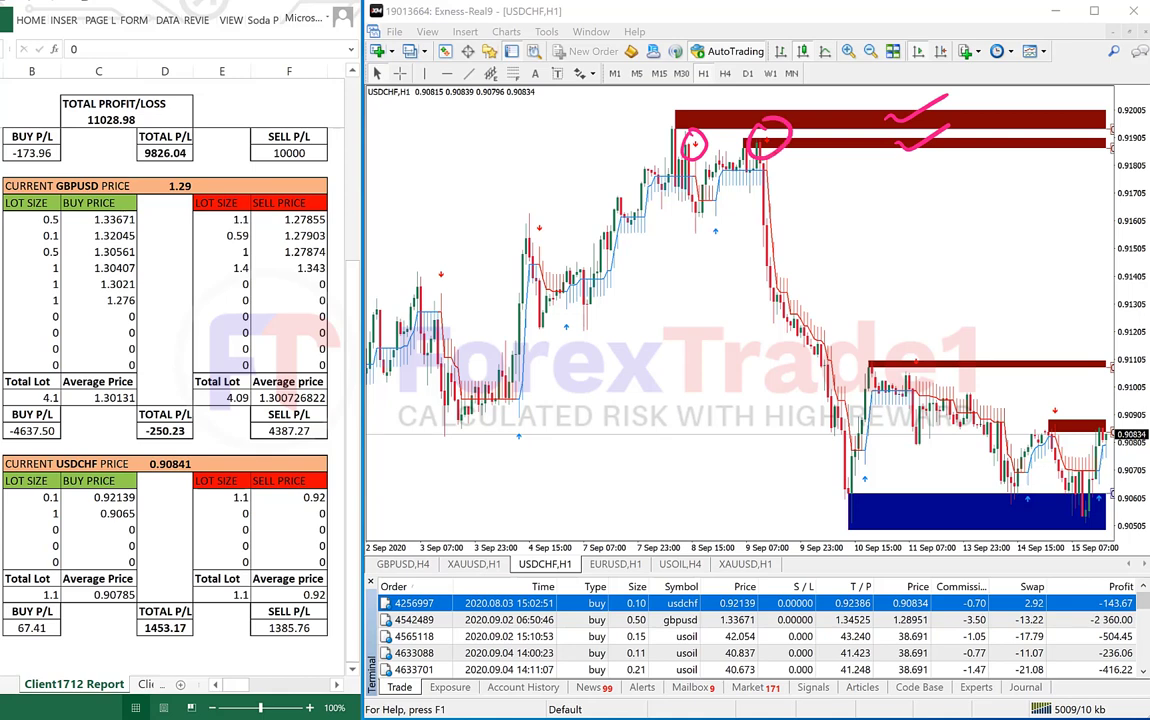
pyautogui.moveTo(1128, 96); pyautogui.dragTo(1116, 100)
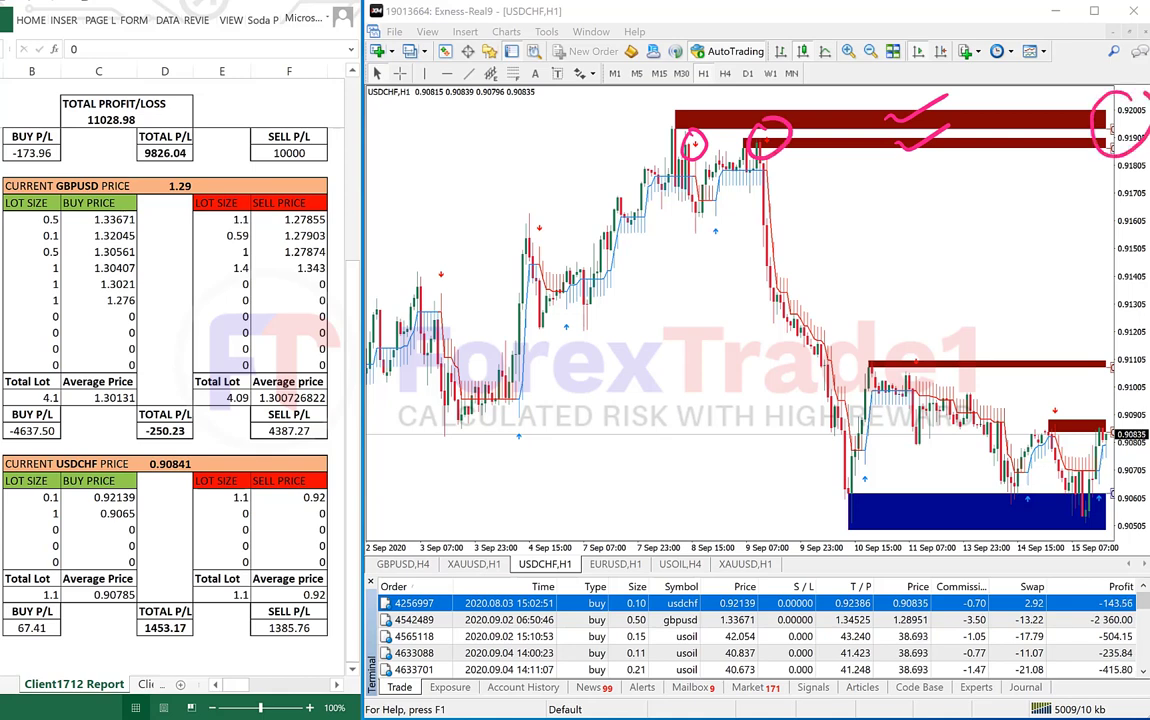
# Draw the USDCHF drop to the ticked support zone, the rebound arrow, and the second fall to the circled buy signal.
pyautogui.moveTo(789, 142)
pyautogui.mouseDown()
pyautogui.moveTo(860, 518)
pyautogui.moveTo(846, 509)
pyautogui.moveTo(925, 500)
pyautogui.mouseUp()
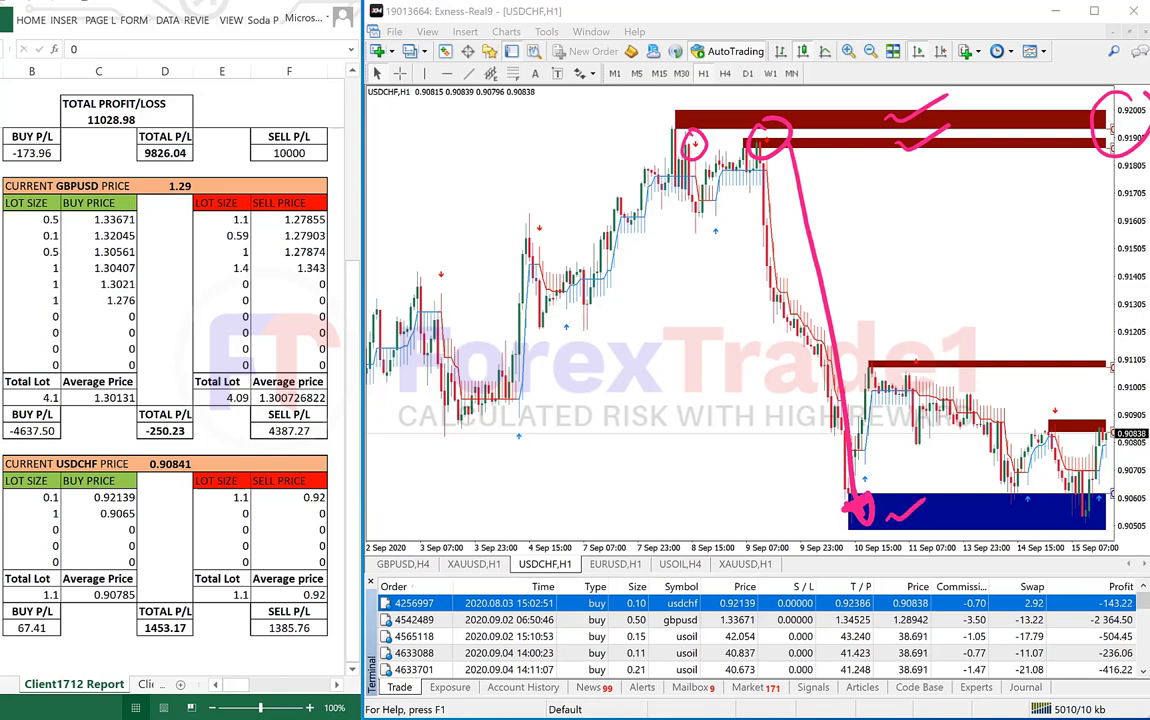
pyautogui.moveTo(880, 452)
pyautogui.mouseDown()
pyautogui.moveTo(860, 468)
pyautogui.moveTo(888, 462)
pyautogui.moveTo(878, 448)
pyautogui.moveTo(955, 347)
pyautogui.mouseUp()
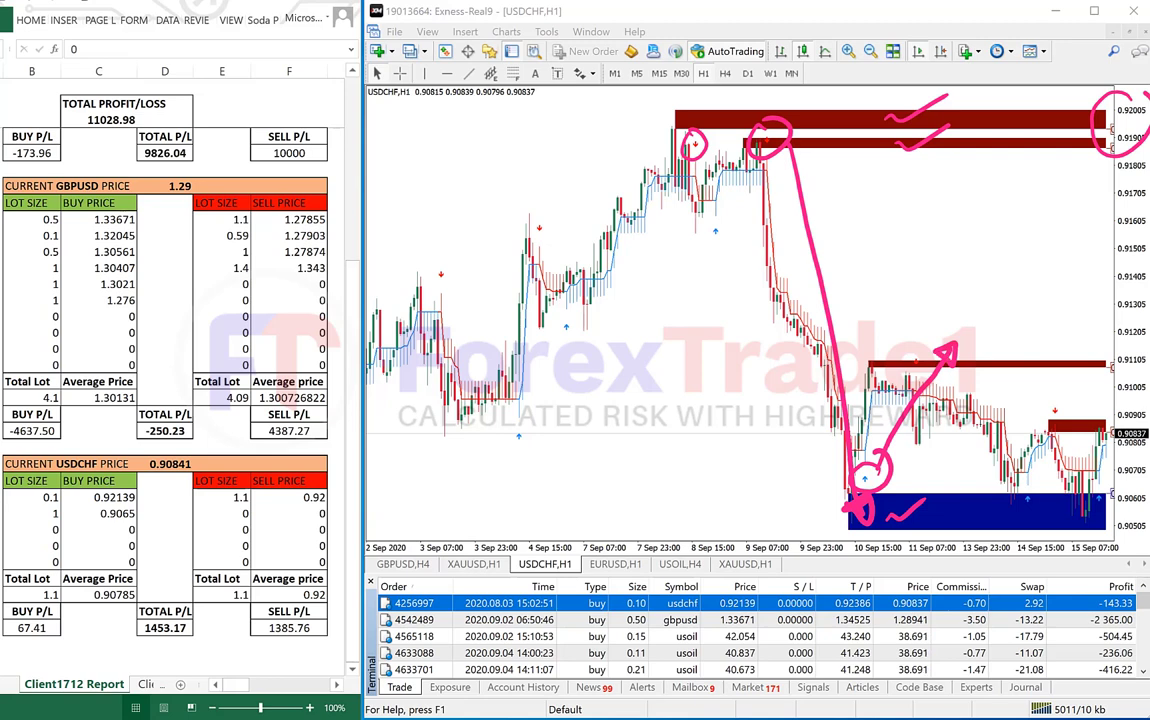
pyautogui.moveTo(897, 384)
pyautogui.mouseDown()
pyautogui.moveTo(1003, 427)
pyautogui.moveTo(1044, 484)
pyautogui.moveTo(1018, 479)
pyautogui.moveTo(1034, 512)
pyautogui.mouseUp()
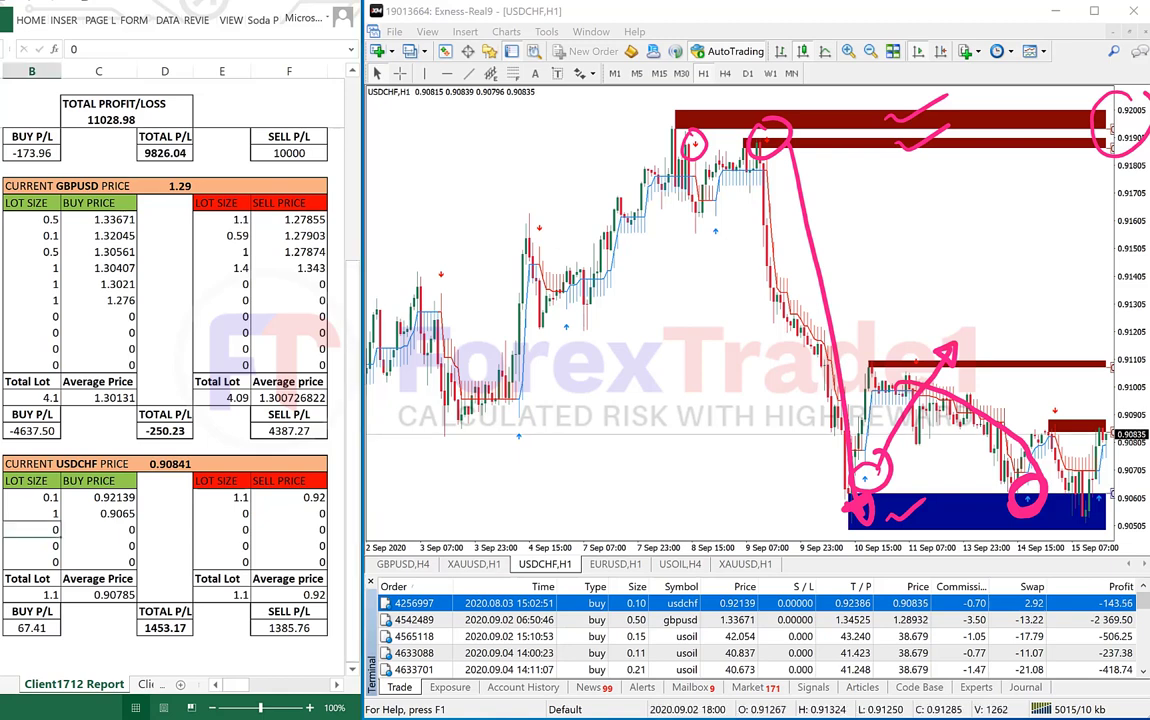
# Bring the USOIL table into view, and circle the 0.90605 price level and the recent USDCHF buy signals at support.
pyautogui.scroll(5, 165, 380)
pyautogui.scroll(-3, 165, 380)
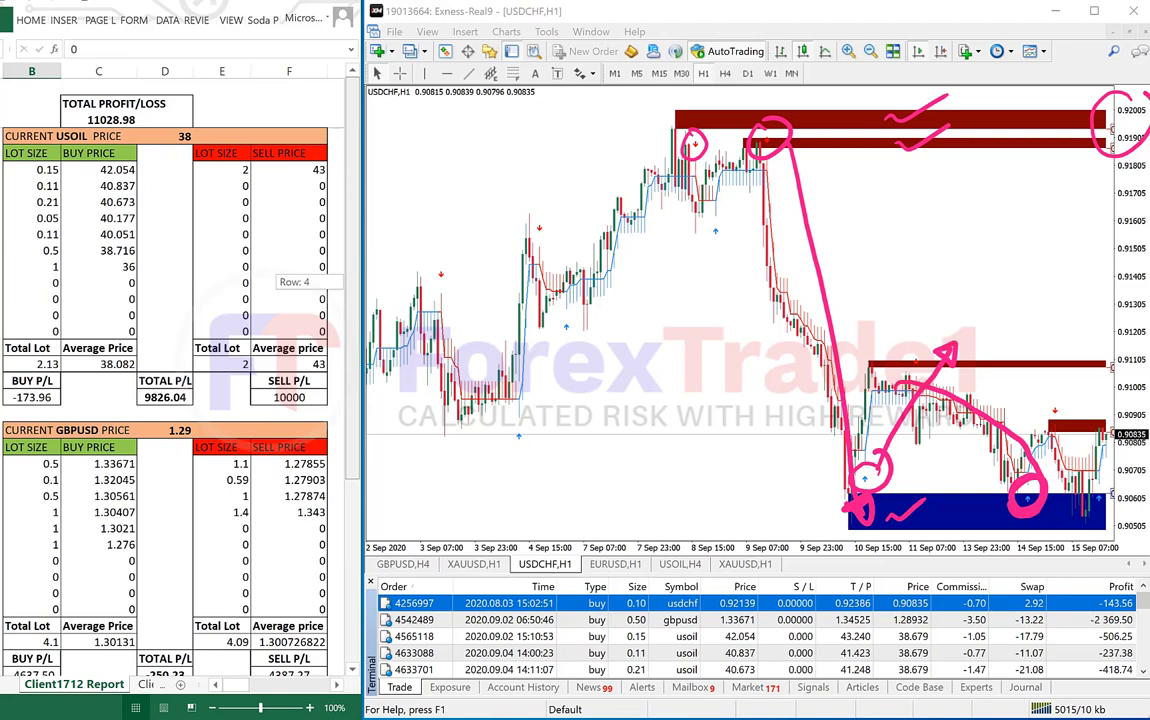
pyautogui.scroll(3, 165, 380)
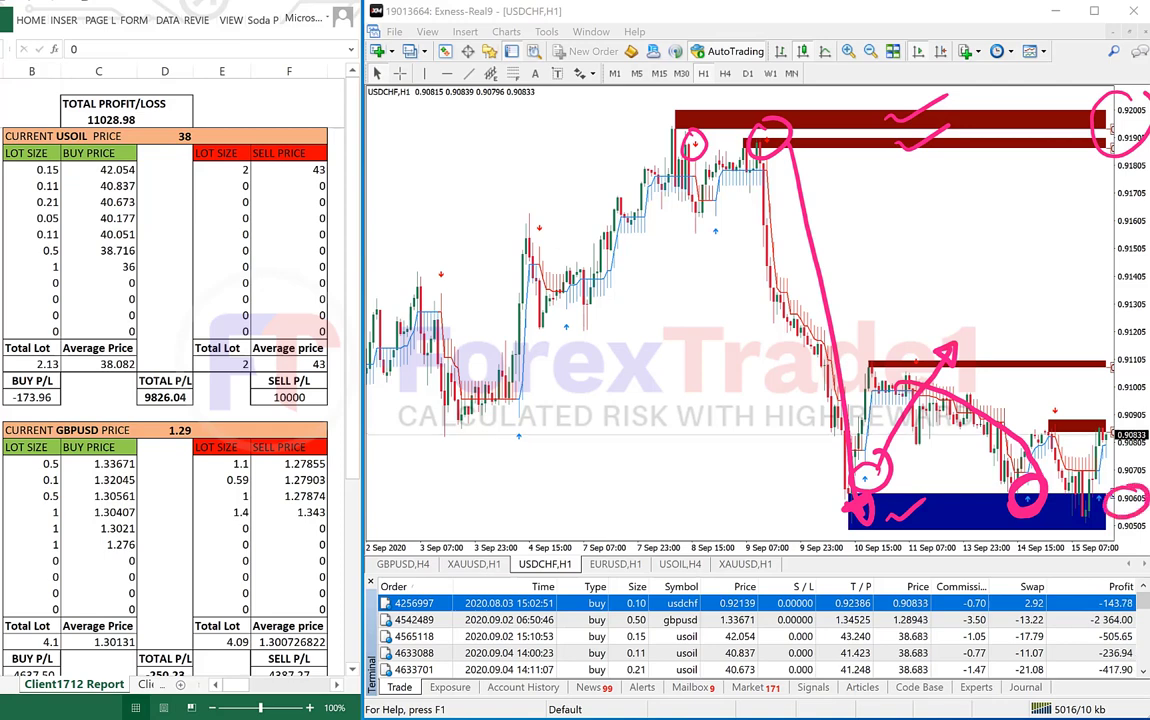
pyautogui.moveTo(1096, 486)
pyautogui.mouseDown()
pyautogui.moveTo(1102, 508)
pyautogui.moveTo(1094, 486)
pyautogui.mouseUp()
pyautogui.moveTo(1024, 481)
pyautogui.mouseDown()
pyautogui.moveTo(1015, 497)
pyautogui.moveTo(1024, 477)
pyautogui.mouseUp()
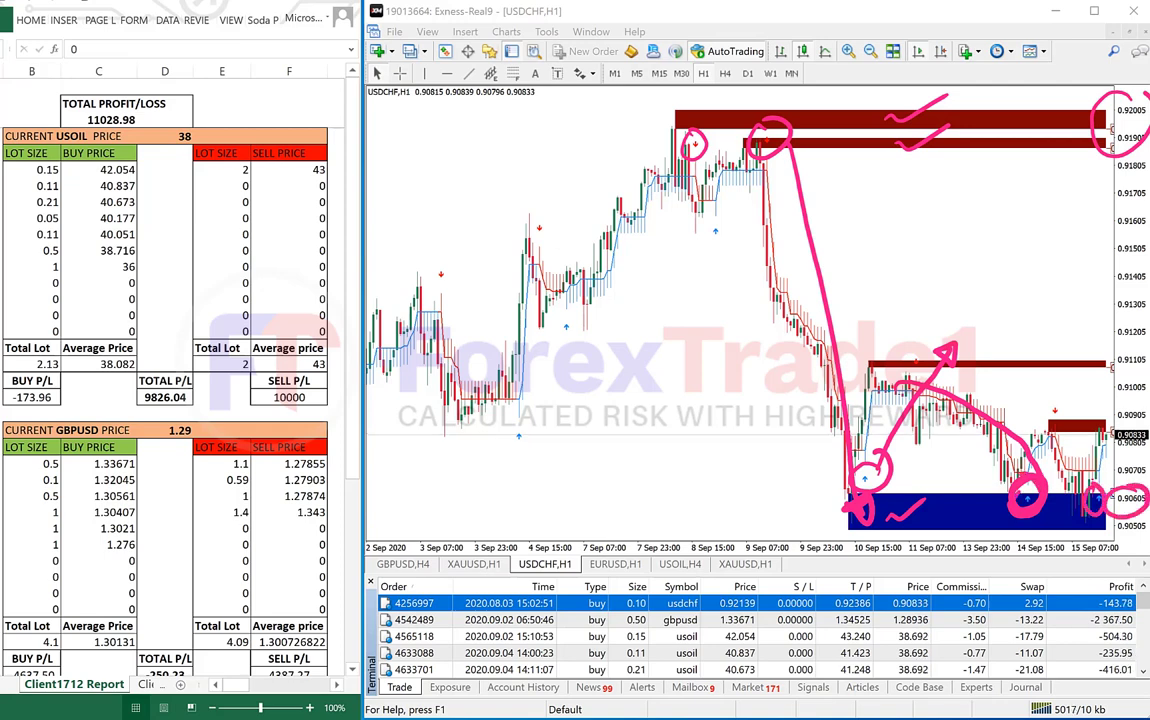
# Clear the marks and circle the three USDCHF touches of the blue support zone.
pyautogui.hotkey('ctrl', 'shift', '7')
pyautogui.moveTo(1098, 482)
pyautogui.mouseDown()
pyautogui.moveTo(1088, 505)
pyautogui.moveTo(1098, 484)
pyautogui.mouseUp()
pyautogui.moveTo(1020, 482); pyautogui.dragTo(1022, 484)
pyautogui.moveTo(858, 462)
pyautogui.mouseDown()
pyautogui.moveTo(848, 490)
pyautogui.moveTo(860, 466)
pyautogui.mouseUp()
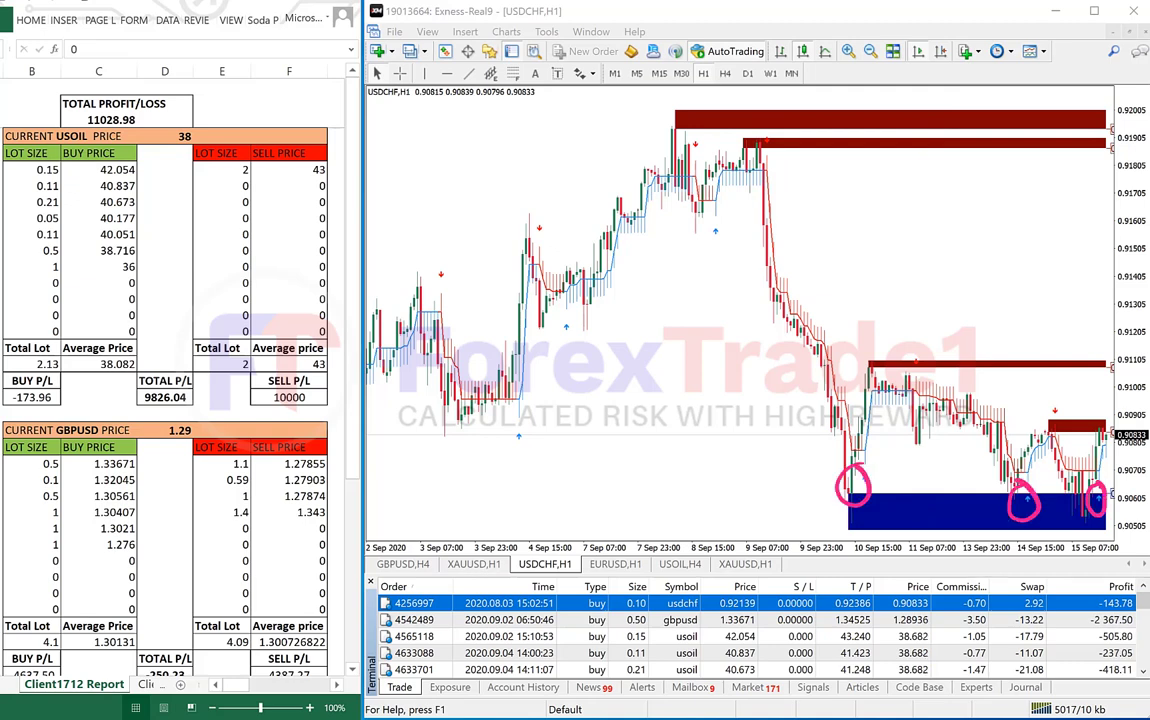
# Underline the current USDCHF price, mark the resistance near 0.91105 as 1 with 0.5, and write "Sell 1.0" near the upper zones.
pyautogui.moveTo(1113, 447); pyautogui.dragTo(1149, 443)
pyautogui.moveTo(1044, 356); pyautogui.dragTo(1047, 379)
pyautogui.moveTo(1048, 346)
pyautogui.mouseDown()
pyautogui.moveTo(1030, 364)
pyautogui.moveTo(1036, 340)
pyautogui.mouseUp()
pyautogui.moveTo(1029, 294)
pyautogui.mouseDown()
pyautogui.moveTo(1065, 287)
pyautogui.moveTo(1068, 303)
pyautogui.mouseUp()
pyautogui.click(1052, 290)
pyautogui.moveTo(1058, 277); pyautogui.dragTo(1077, 255)
pyautogui.moveTo(986, 142)
pyautogui.mouseDown()
pyautogui.moveTo(989, 172)
pyautogui.moveTo(1033, 141)
pyautogui.mouseUp()
pyautogui.moveTo(944, 172)
pyautogui.mouseDown()
pyautogui.moveTo(930, 203)
pyautogui.moveTo(962, 195)
pyautogui.mouseUp()
pyautogui.moveTo(972, 165); pyautogui.dragTo(978, 188)
pyautogui.moveTo(923, 232); pyautogui.dragTo(995, 195)
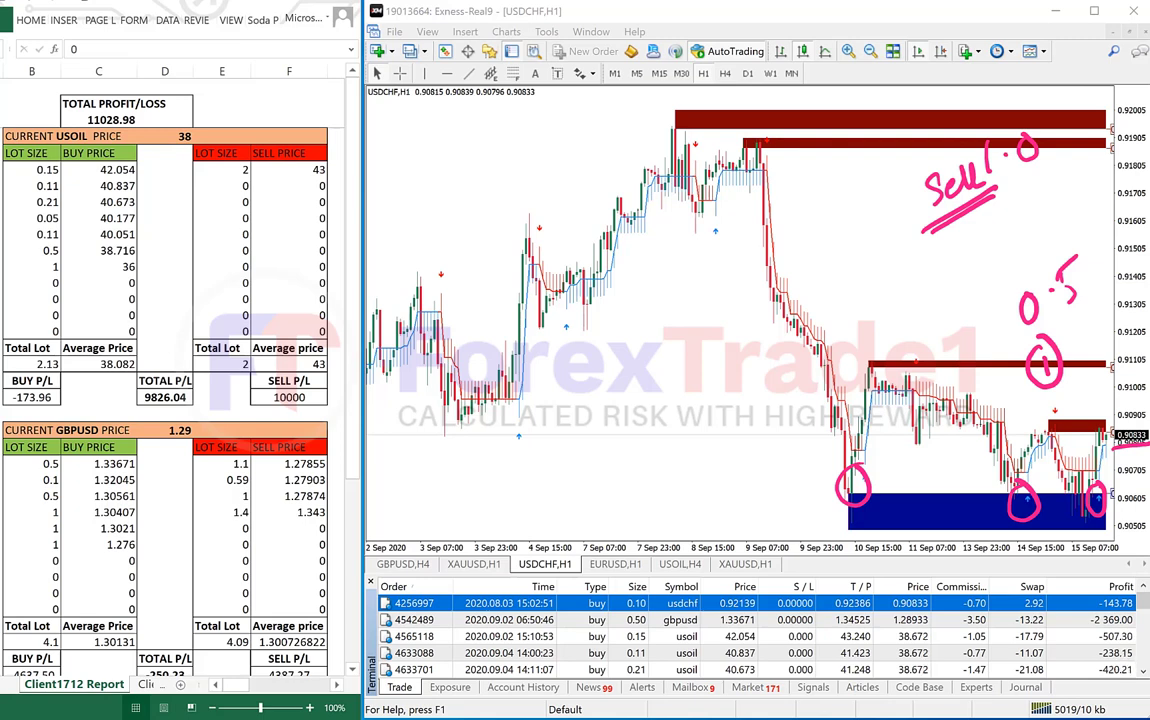
# Review the profit/loss tables in the report and the most recent positions at the end of the open trade list.
pyautogui.click(352, 300)
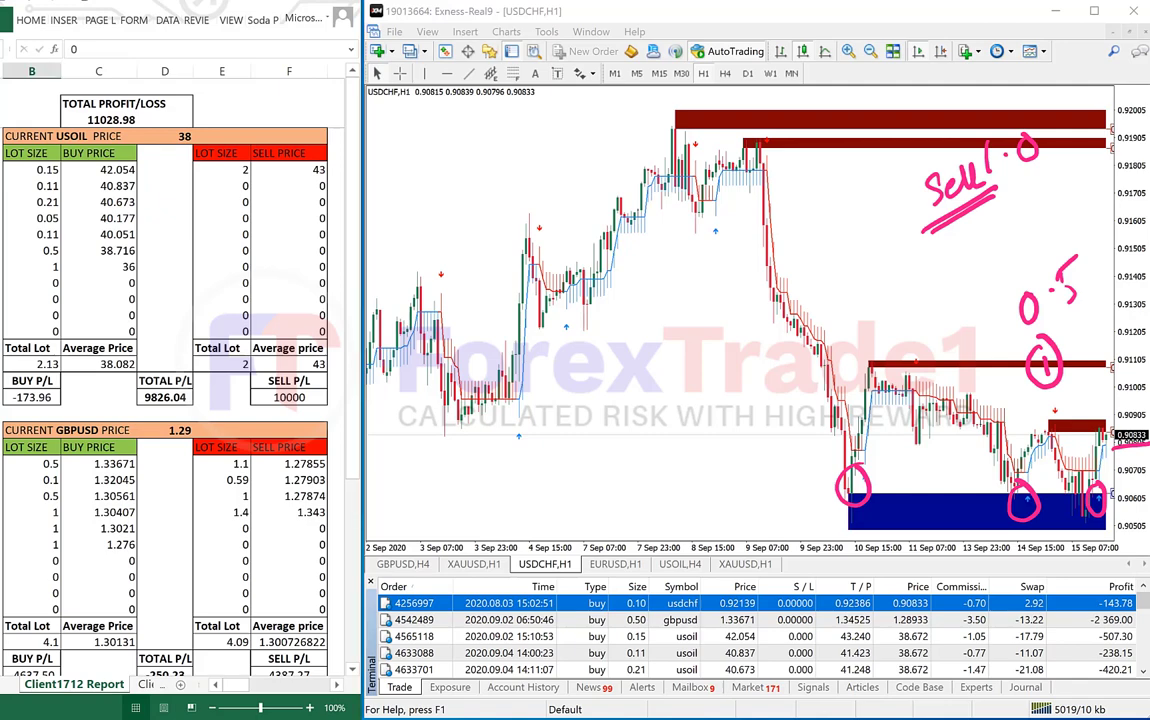
pyautogui.scroll(-3, 300, 440)
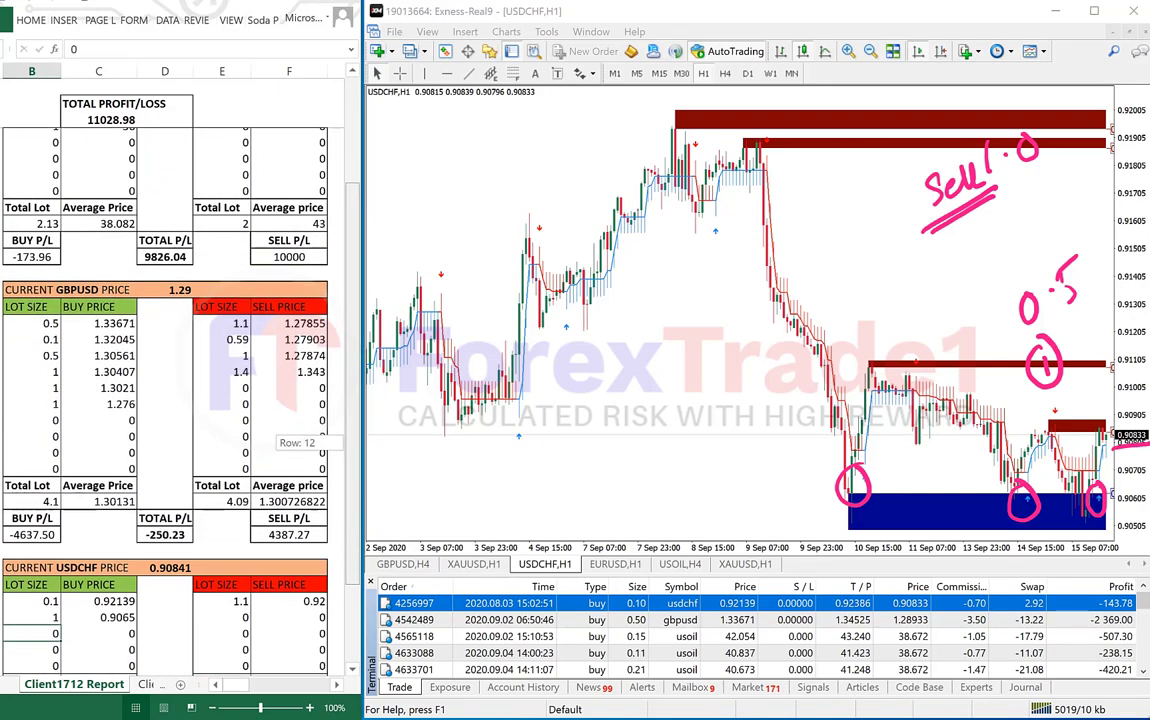
pyautogui.scroll(3, 165, 380)
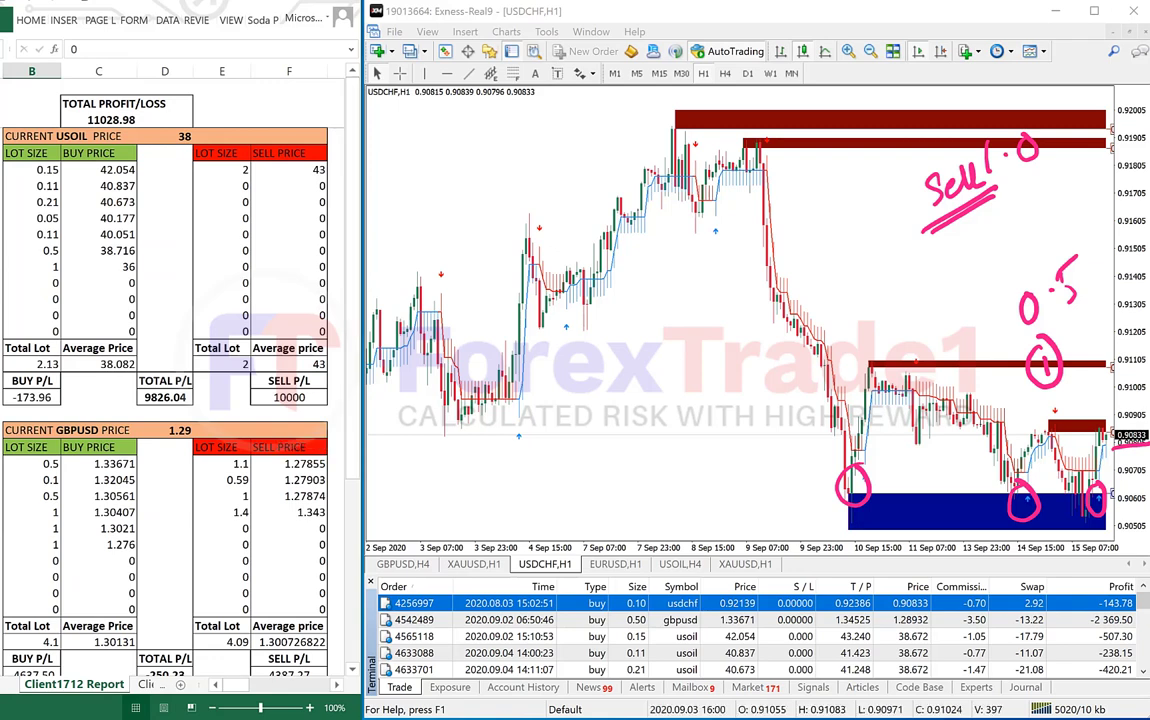
pyautogui.scroll(-2, 165, 380)
pyautogui.scroll(2, 165, 380)
pyautogui.click(650, 653)
pyautogui.scroll(-1, 650, 653)
pyautogui.scroll(-5, 750, 636)
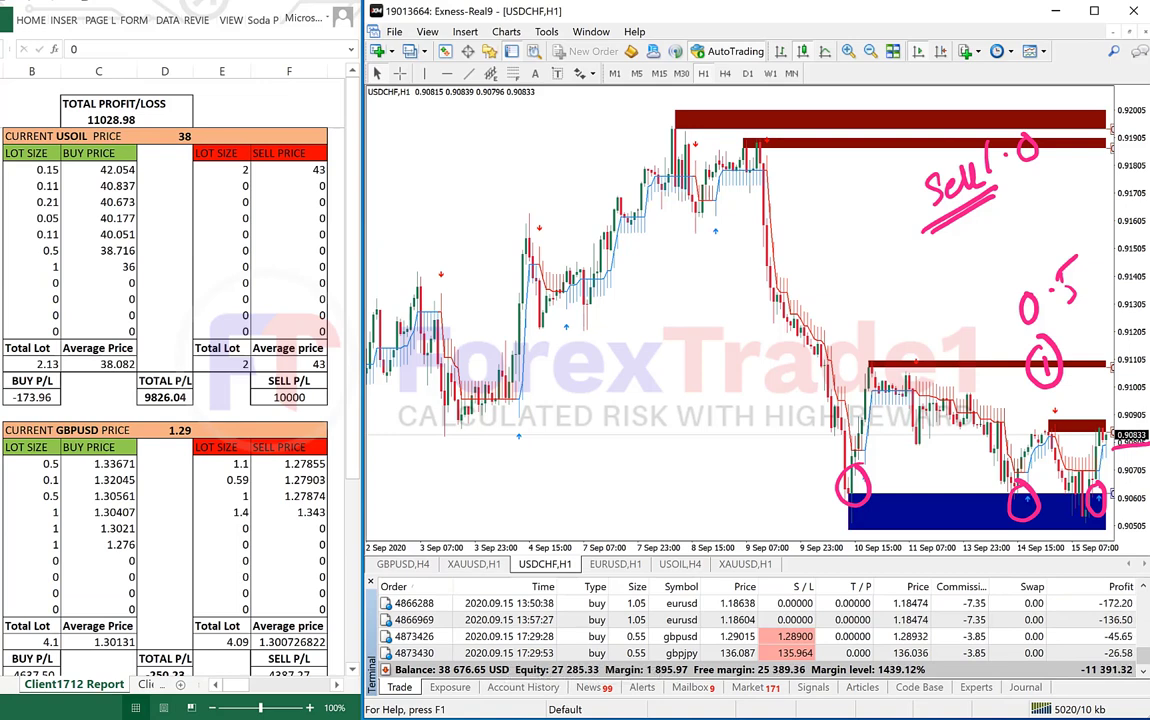
pyautogui.scroll(1, 760, 636)
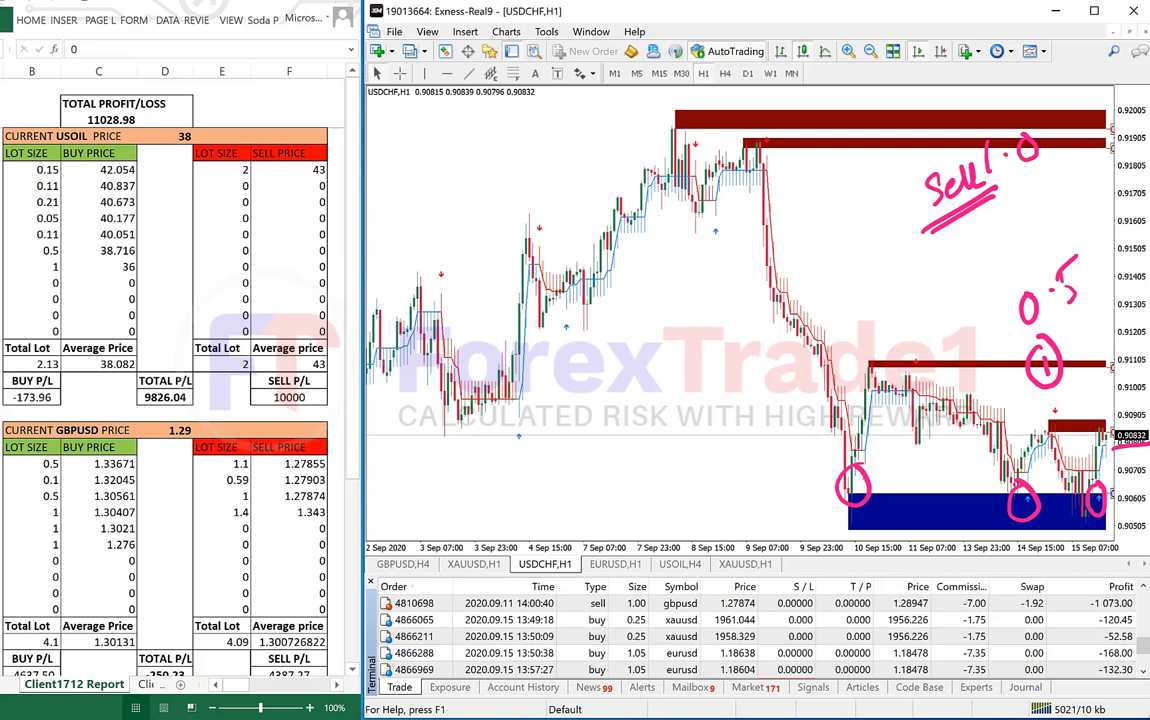
# Circle the 2020.09.15 trade dates, tick those buy trades, and enlarge the trade list before clearing the marks.
pyautogui.moveTo(457, 614)
pyautogui.mouseDown()
pyautogui.moveTo(499, 612)
pyautogui.moveTo(498, 688)
pyautogui.moveTo(484, 607)
pyautogui.mouseUp()
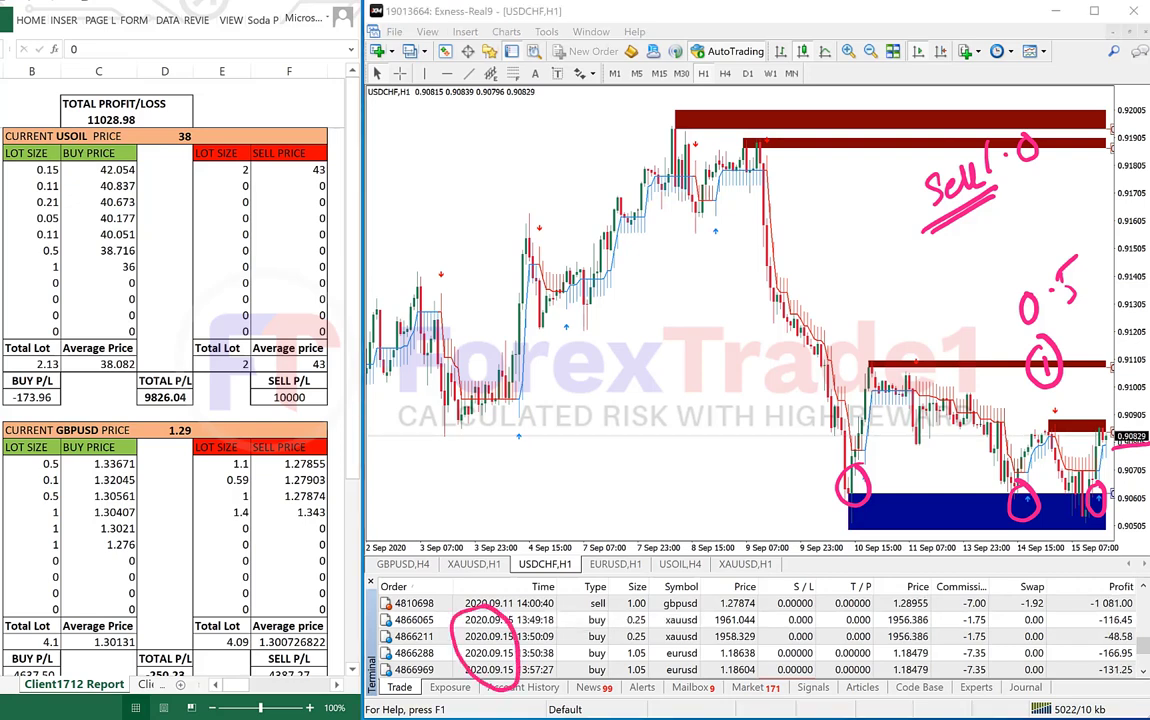
pyautogui.moveTo(1060, 616); pyautogui.dragTo(1092, 603)
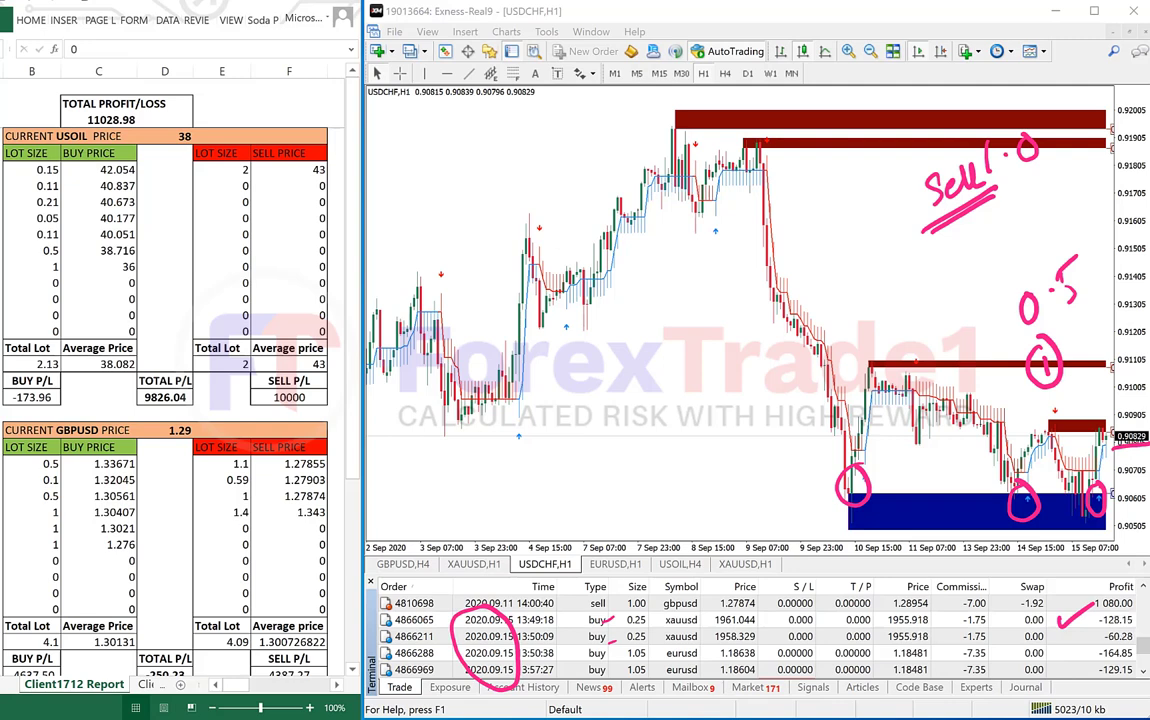
pyautogui.scroll(-1, 760, 635)
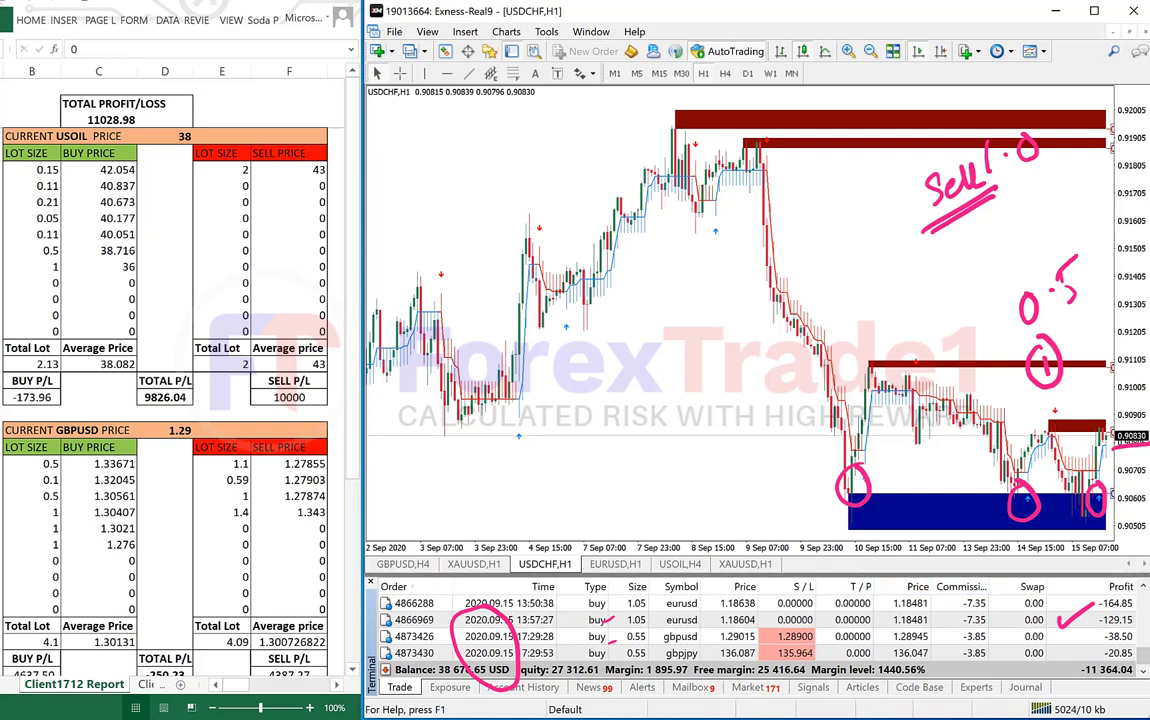
pyautogui.moveTo(817, 575); pyautogui.dragTo(817, 546)
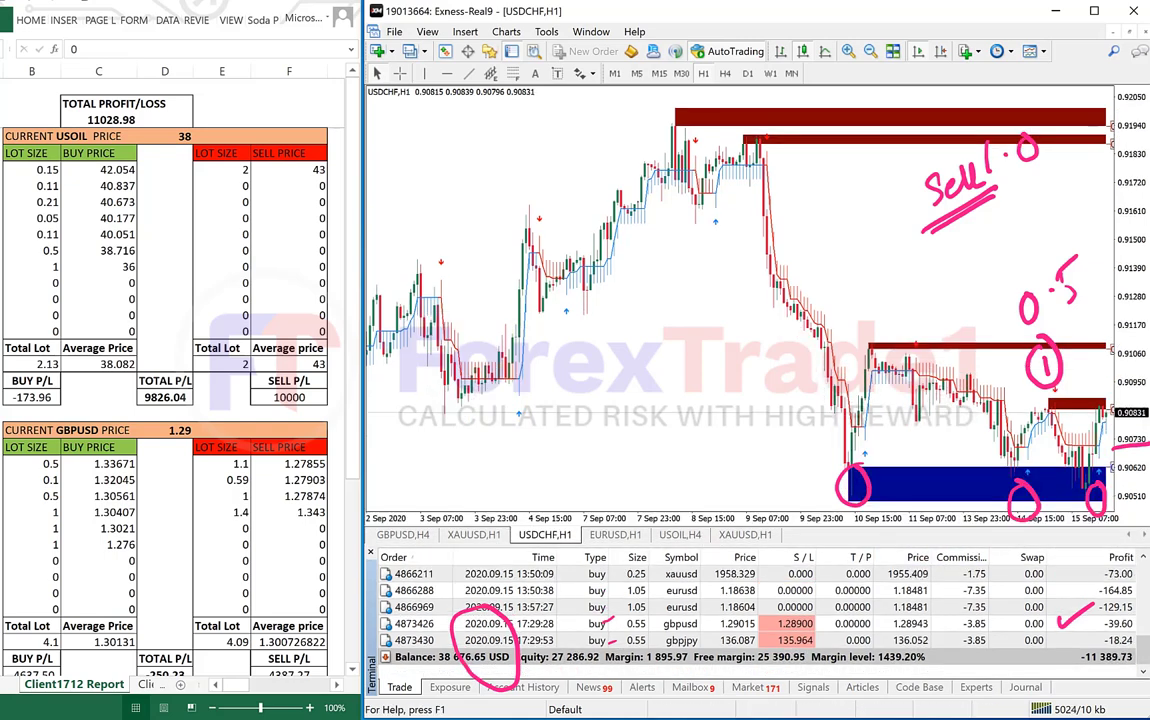
pyautogui.press('Escape')
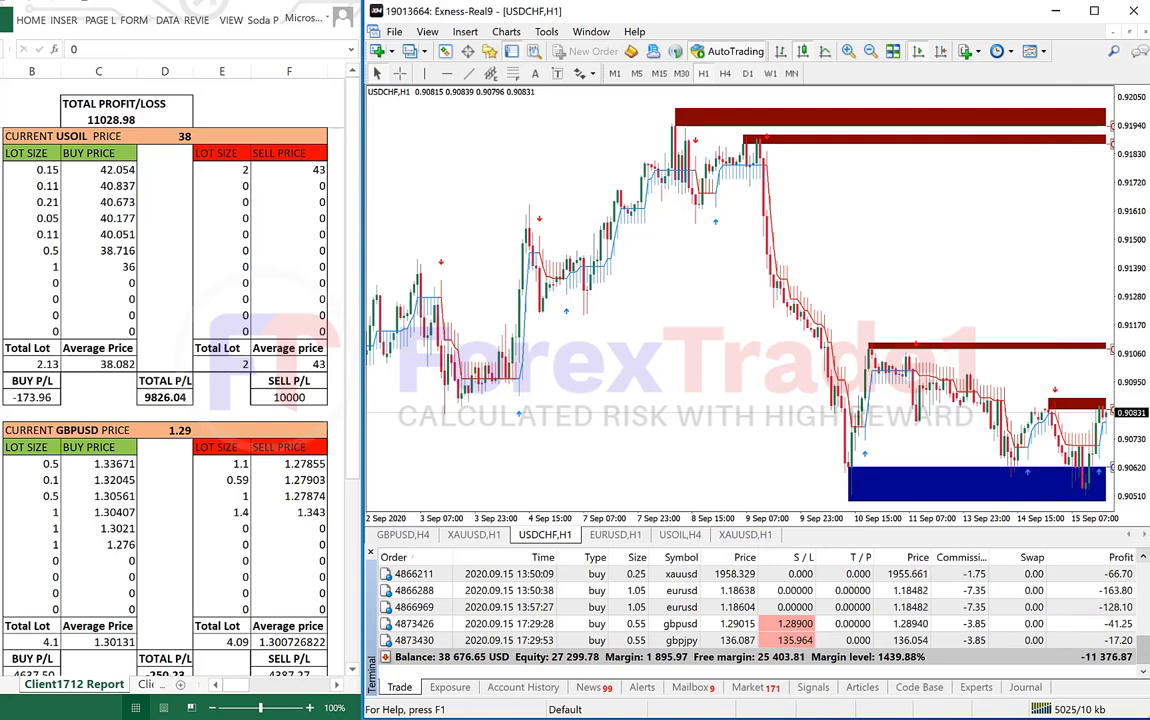
# Bring all six 2020.09.15 buy trades into view and circle their profit figures.
pyautogui.click(1143, 557)
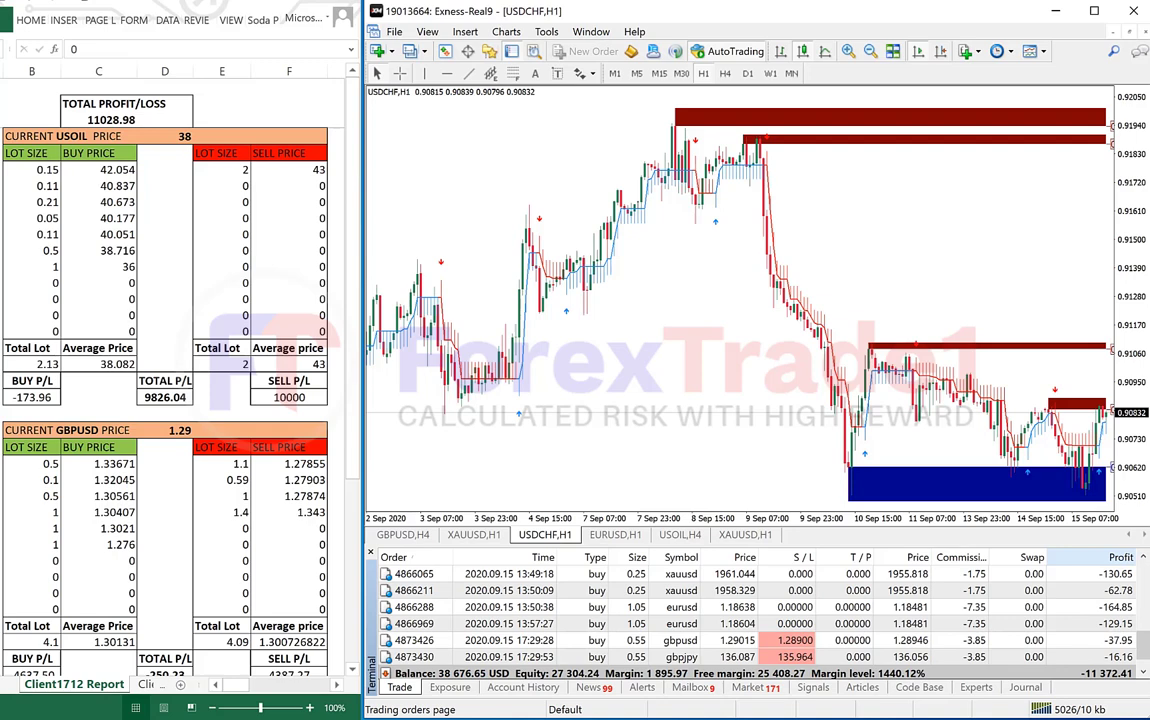
pyautogui.moveTo(1103, 568)
pyautogui.mouseDown()
pyautogui.moveTo(1097, 652)
pyautogui.moveTo(1136, 572)
pyautogui.moveTo(1090, 554)
pyautogui.mouseUp()
pyautogui.press('Escape')
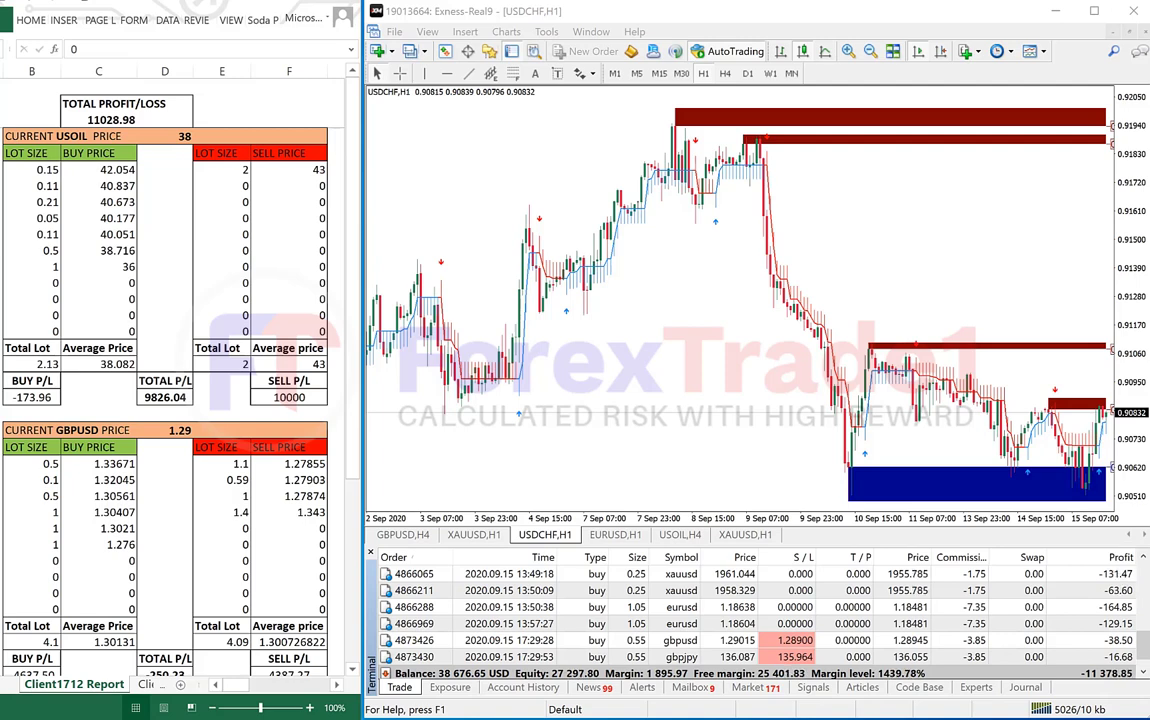
pyautogui.moveTo(1130, 556)
pyautogui.mouseDown()
pyautogui.moveTo(1084, 598)
pyautogui.moveTo(1108, 660)
pyautogui.moveTo(1147, 648)
pyautogui.mouseUp()
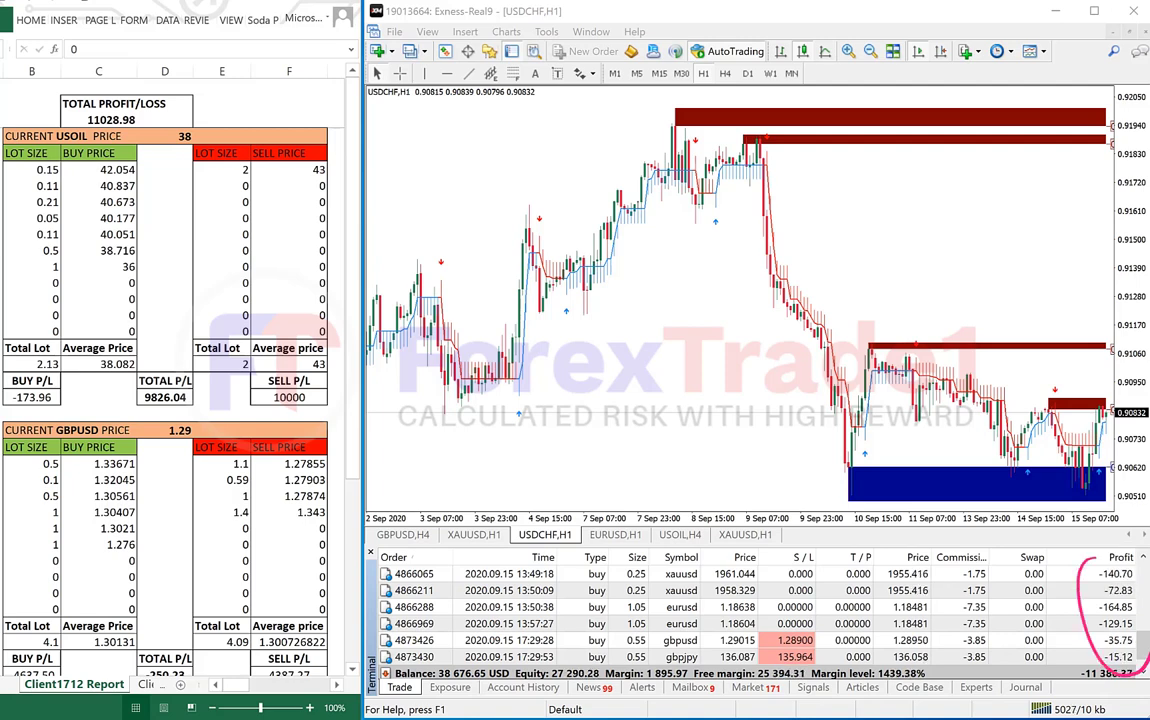
# Open the XAUUSD H1 chart, circle the red resistance zone at the latest high and write 1971 beside it.
pyautogui.click(474, 535)
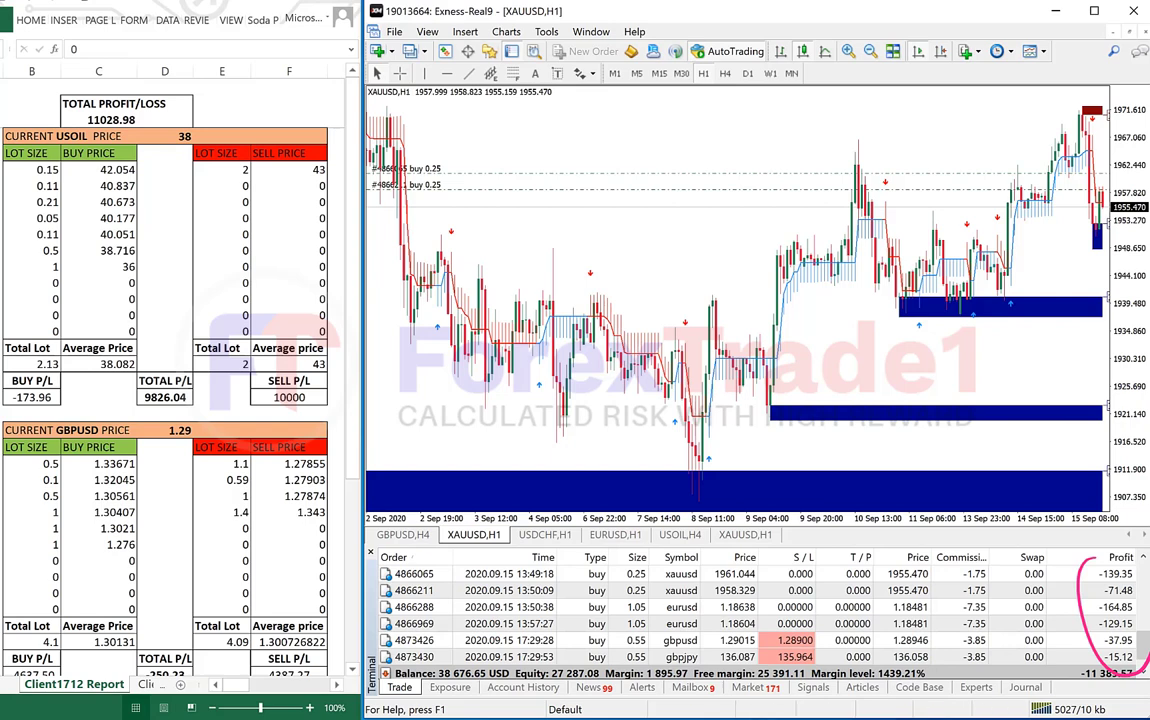
pyautogui.moveTo(1090, 97)
pyautogui.mouseDown()
pyautogui.moveTo(1068, 110)
pyautogui.moveTo(1096, 140)
pyautogui.moveTo(1086, 97)
pyautogui.mouseUp()
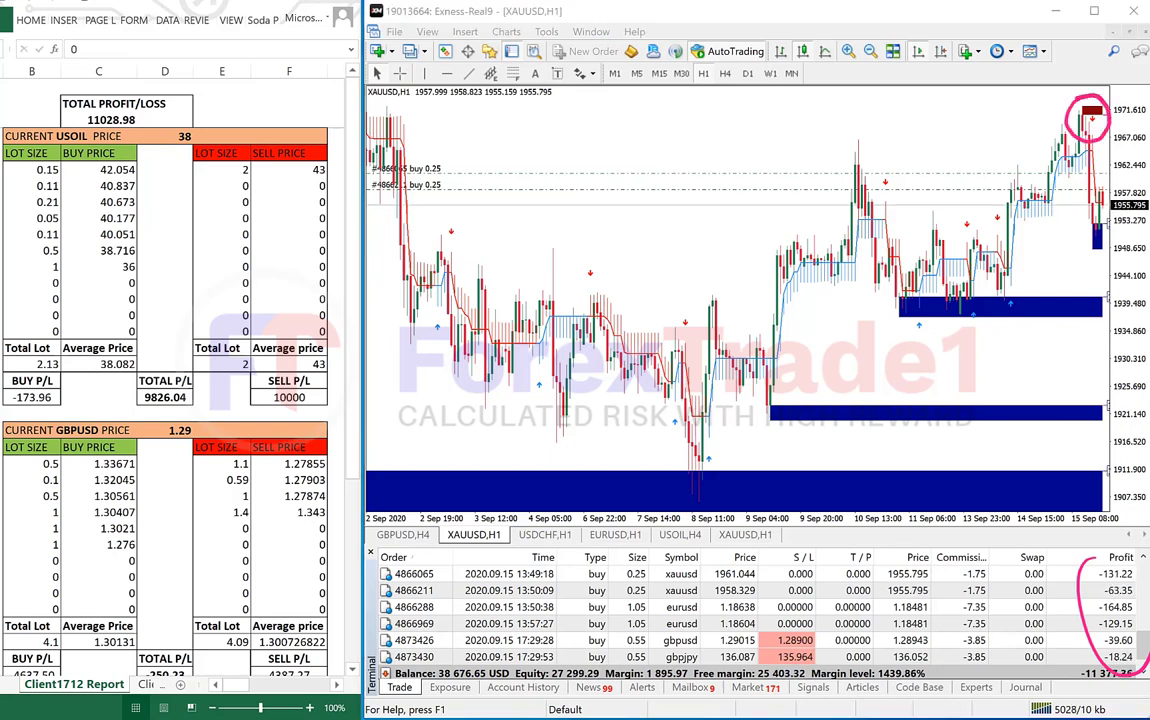
pyautogui.moveTo(952, 106)
pyautogui.mouseDown()
pyautogui.moveTo(952, 121)
pyautogui.moveTo(976, 106)
pyautogui.moveTo(979, 125)
pyautogui.mouseUp()
pyautogui.moveTo(991, 100); pyautogui.dragTo(998, 125)
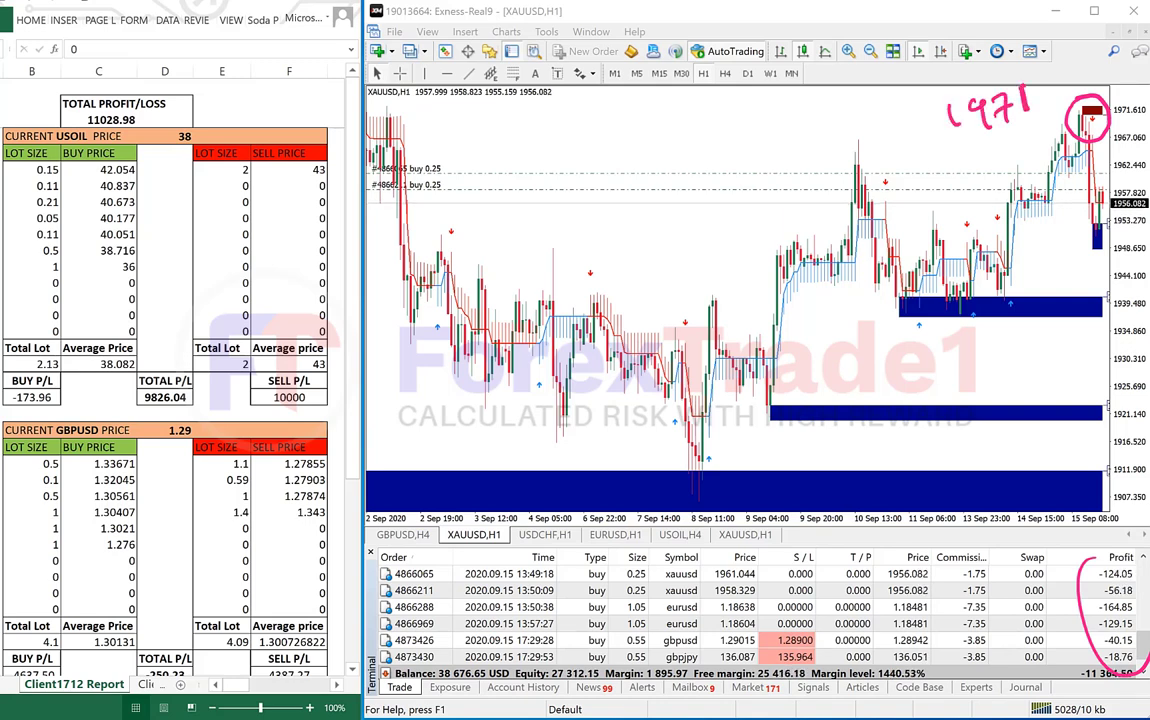
# Write the subtraction 1970 minus 1950 equals 20 on the XAUUSD chart, and draw the drop arrow between the two marked price levels.
pyautogui.moveTo(661, 136); pyautogui.dragTo(669, 160)
pyautogui.moveTo(685, 126)
pyautogui.mouseDown()
pyautogui.moveTo(681, 140)
pyautogui.moveTo(698, 154)
pyautogui.mouseUp()
pyautogui.moveTo(697, 123)
pyautogui.mouseDown()
pyautogui.moveTo(704, 116)
pyautogui.moveTo(720, 146)
pyautogui.mouseUp()
pyautogui.moveTo(737, 109); pyautogui.dragTo(737, 109)
pyautogui.moveTo(680, 192); pyautogui.dragTo(685, 216)
pyautogui.moveTo(718, 160)
pyautogui.mouseDown()
pyautogui.moveTo(705, 212)
pyautogui.moveTo(722, 192)
pyautogui.mouseUp()
pyautogui.moveTo(760, 150); pyautogui.dragTo(758, 150)
pyautogui.moveTo(1053, 122)
pyautogui.mouseDown()
pyautogui.moveTo(1068, 272)
pyautogui.moveTo(1083, 255)
pyautogui.mouseUp()
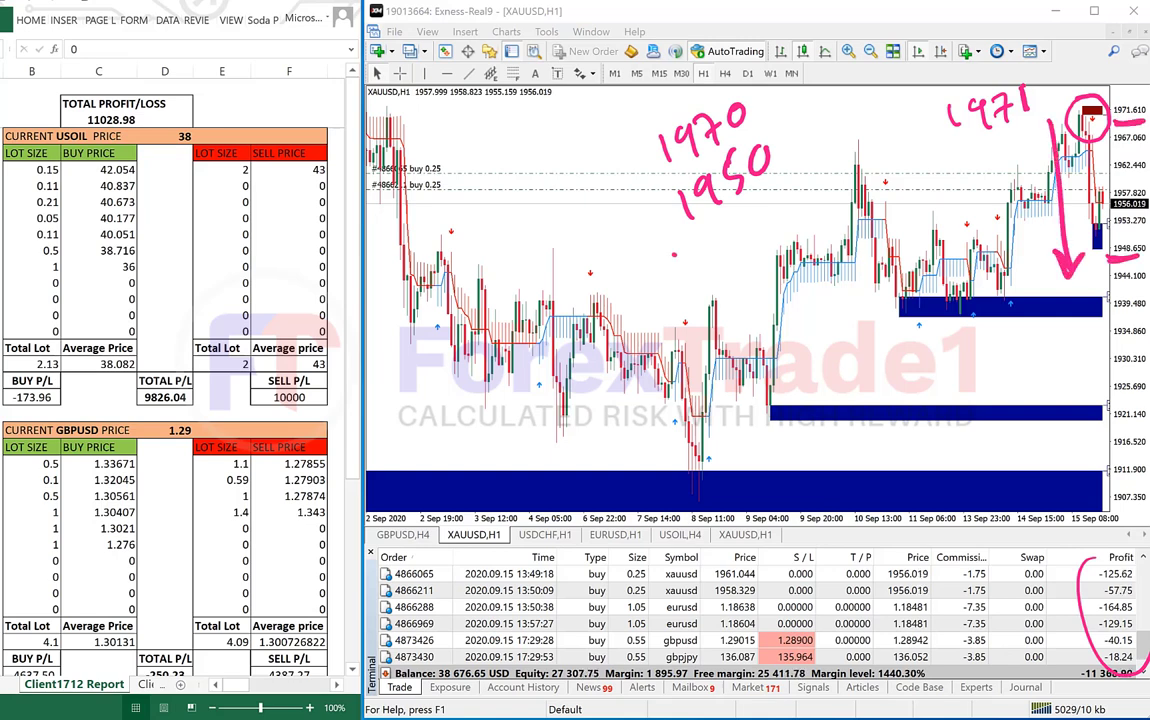
pyautogui.moveTo(674, 255); pyautogui.dragTo(791, 166)
pyautogui.moveTo(735, 234); pyautogui.dragTo(765, 239)
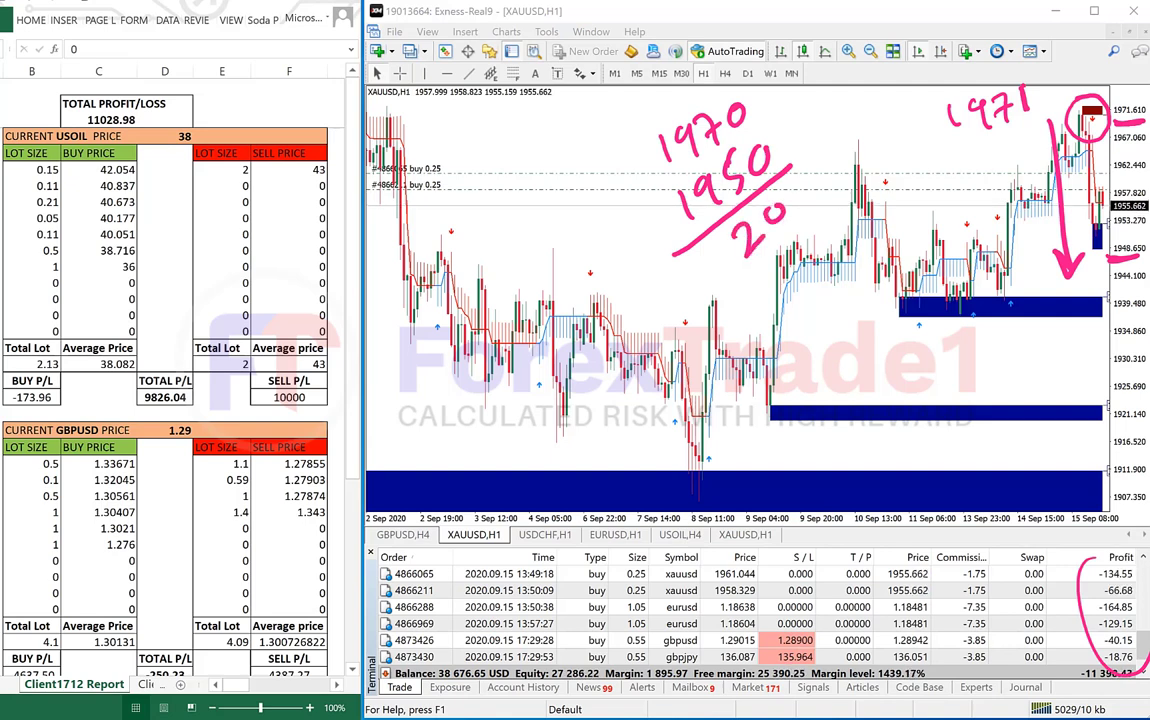
# Write the 0.5 lot size beside the XAUUSD price difference calculation.
pyautogui.moveTo(510, 189)
pyautogui.mouseDown()
pyautogui.moveTo(537, 193)
pyautogui.moveTo(566, 268)
pyautogui.mouseUp()
pyautogui.click(528, 192)
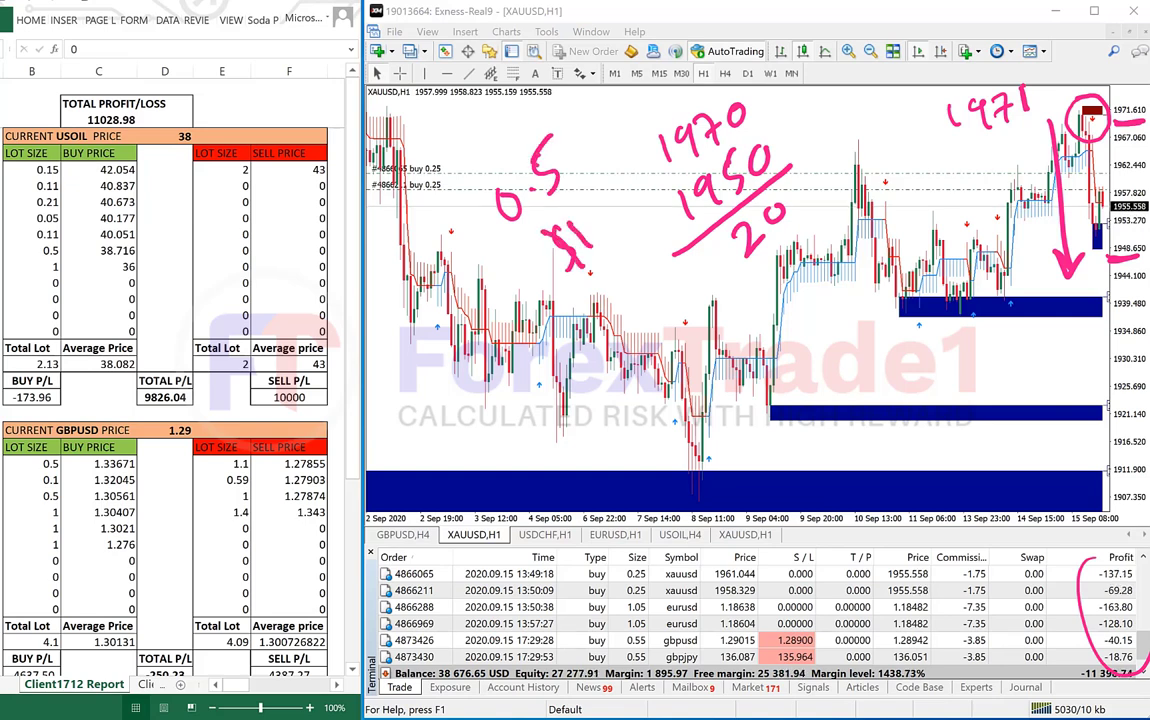